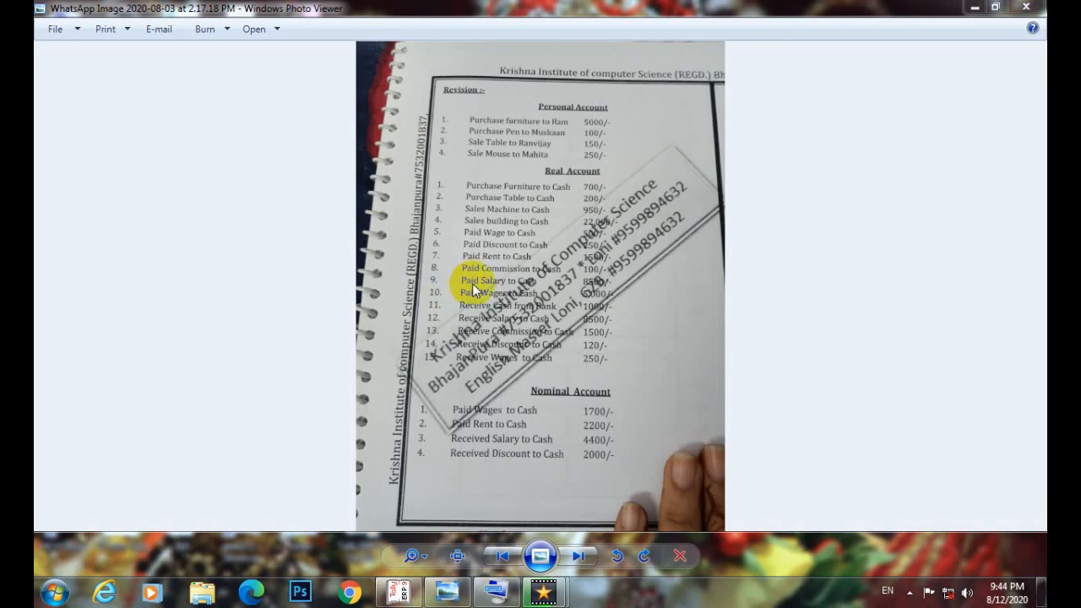
Enlarge the revision sheet photo and examine the Real Account transactions and the start of the Nominal Account list
{"action": "left_click", "coordinate": [411, 564]}
{"action": "left_click_drag", "start_coordinate": [414, 557], "coordinate": [411, 541]}
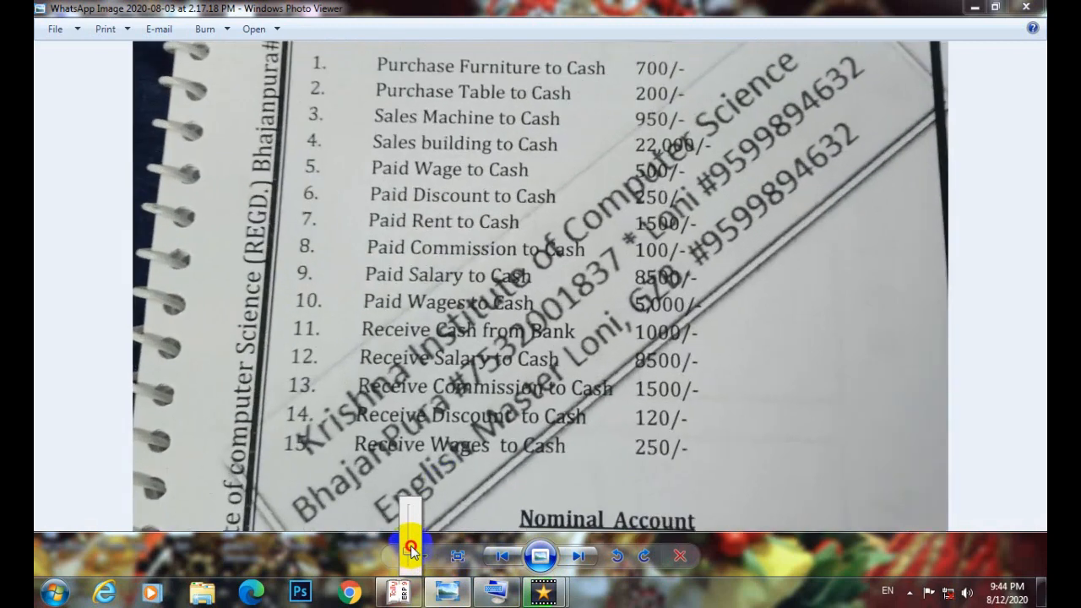
{"action": "left_click_drag", "start_coordinate": [482, 439], "coordinate": [480, 290]}
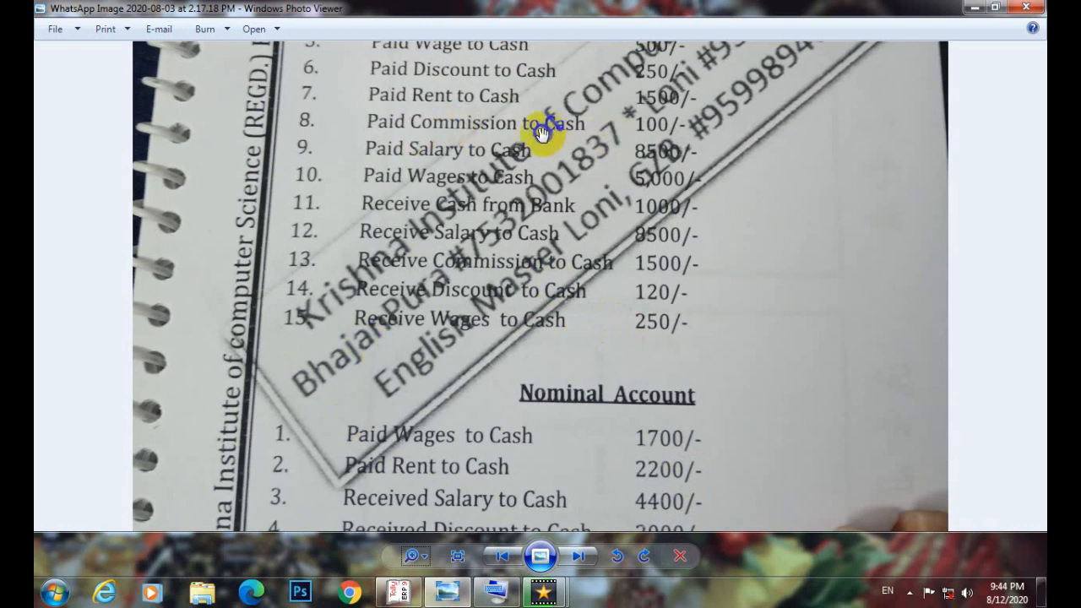
Switch to Tally.ERP 9, dismiss the current date prompt, and return to the main Gateway of Tally
{"action": "left_click", "coordinate": [402, 591]}
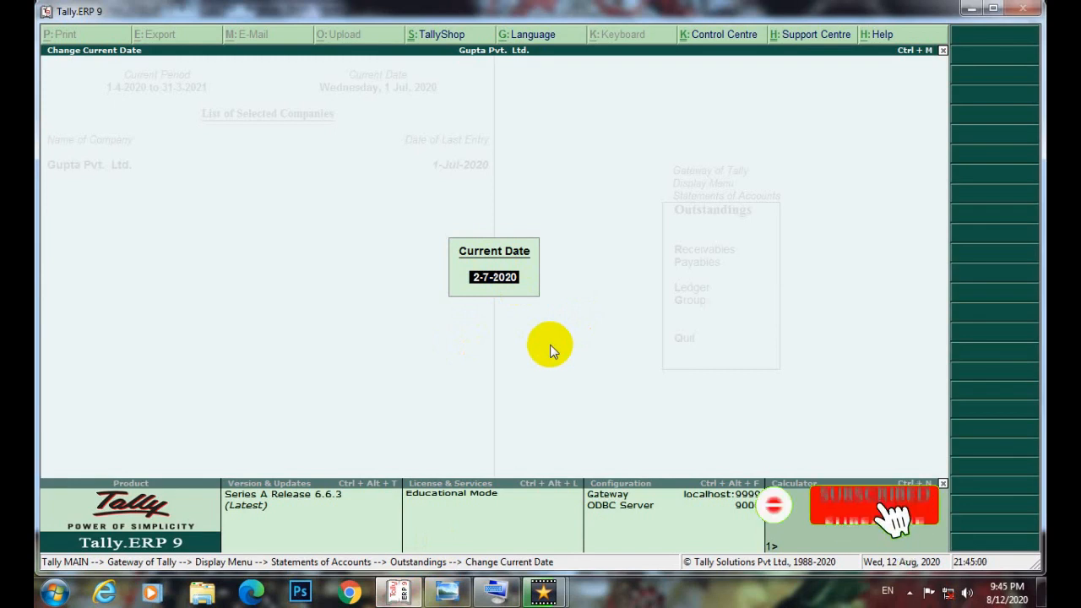
{"action": "left_click", "coordinate": [942, 50]}
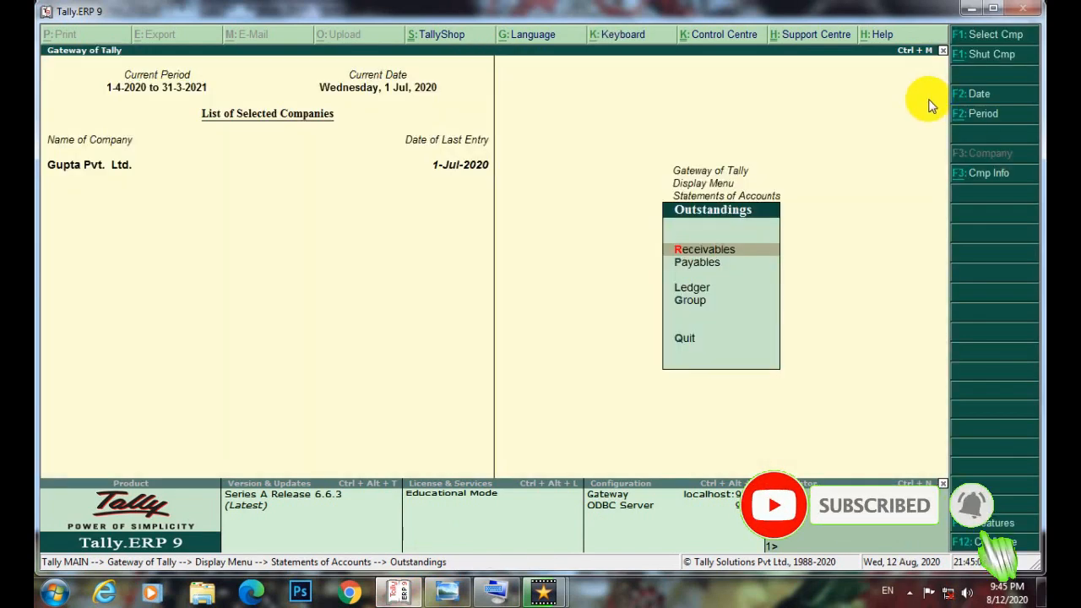
{"action": "left_click", "coordinate": [943, 50]}
{"action": "left_click", "coordinate": [943, 51]}
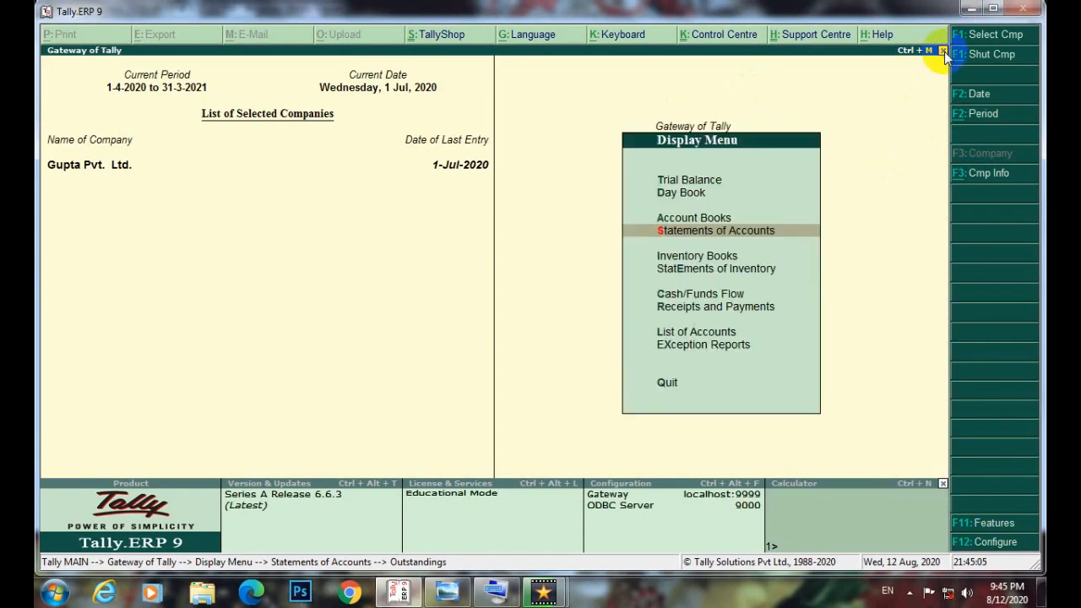
{"action": "left_click", "coordinate": [943, 51]}
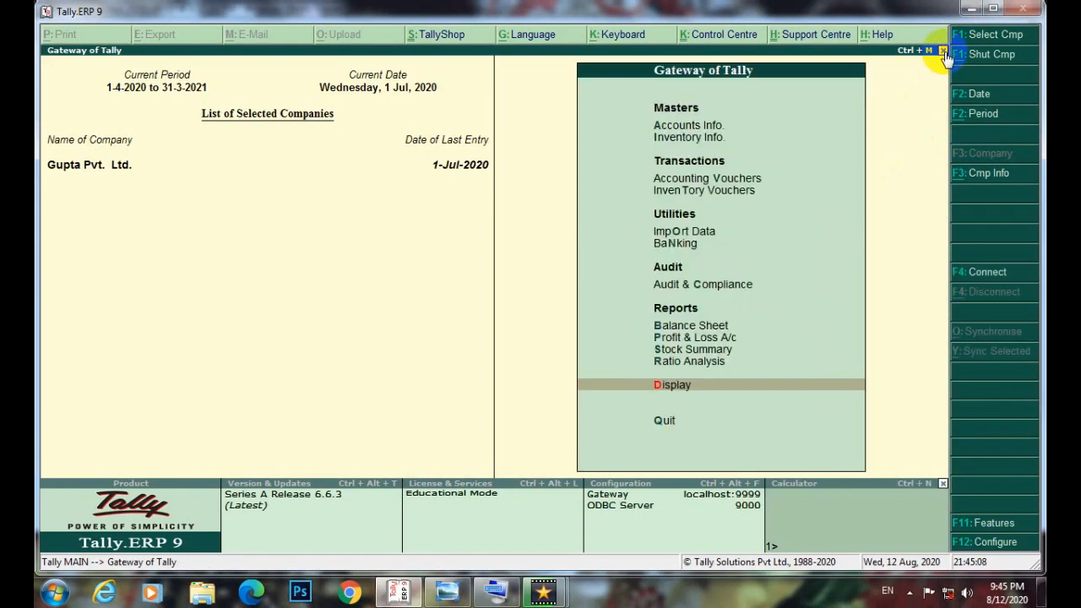
Set the company's current date to 1-8-2020
{"action": "key", "text": "F2"}
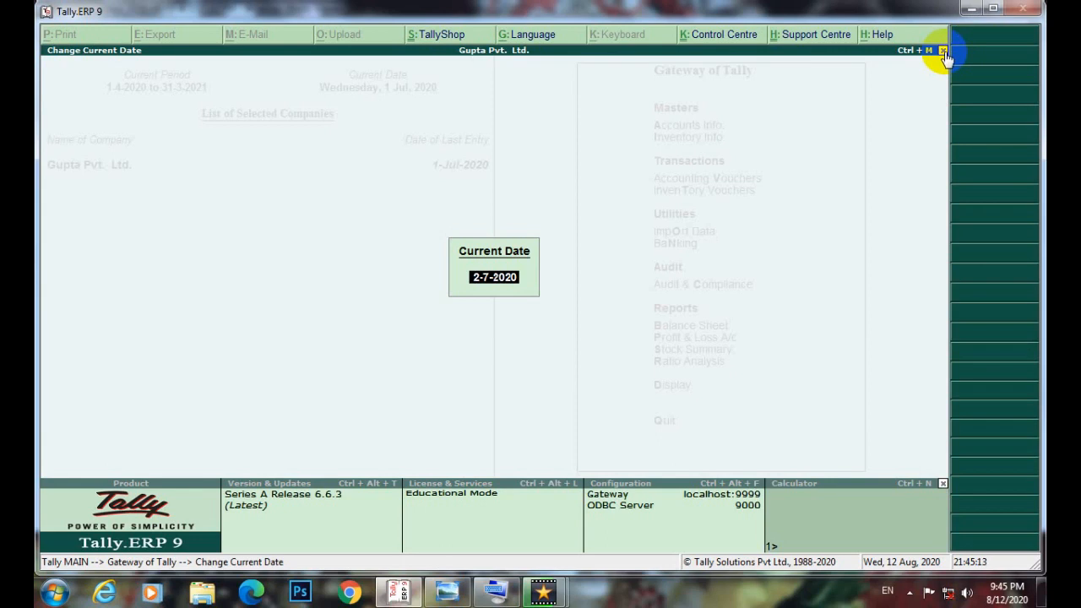
{"action": "type", "text": "1-4"}
{"action": "key", "text": "BackSpace"}
{"action": "type", "text": "8-2020"}
{"action": "key", "text": "Return"}
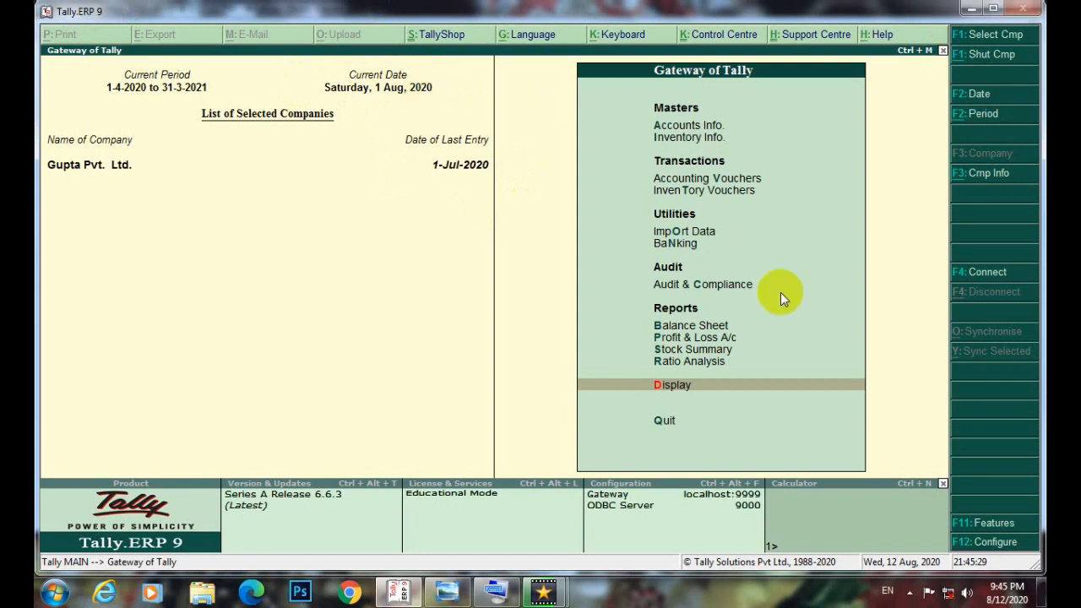
Display the Day Book and view the vouchers dated 1-7-2020
{"action": "key", "text": "Return"}
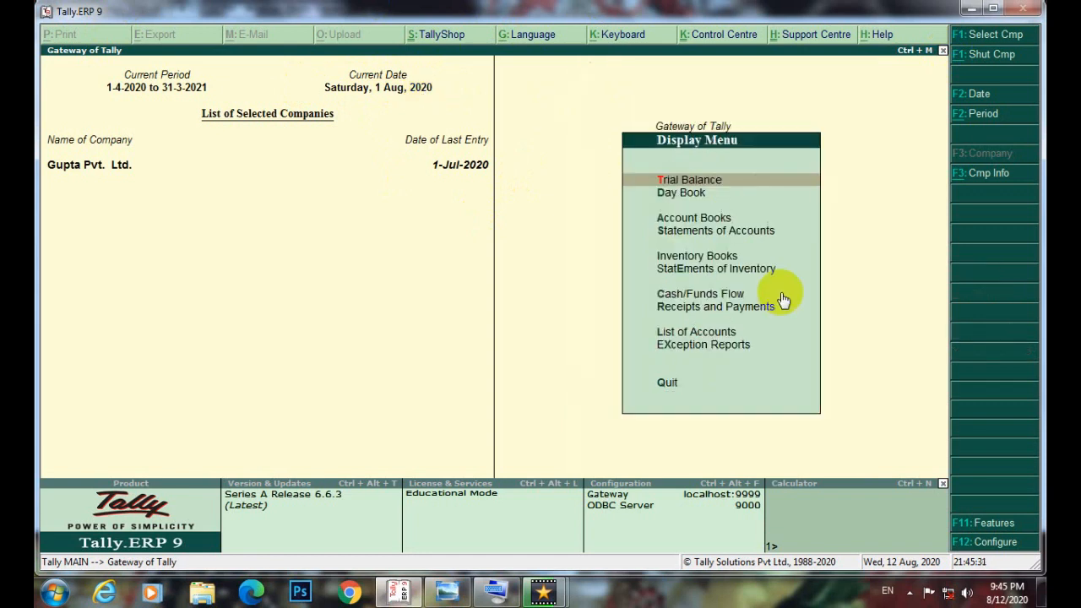
{"action": "key", "text": "Down"}
{"action": "key", "text": "Return"}
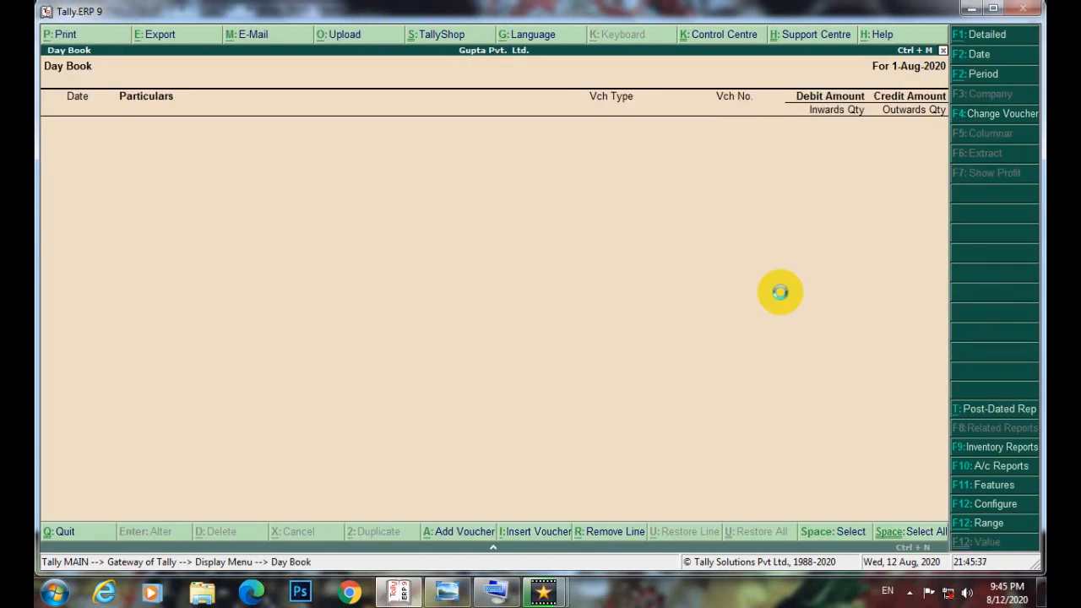
{"action": "key", "text": "F2"}
{"action": "key", "text": "BackSpace"}
{"action": "type", "text": "1-"}
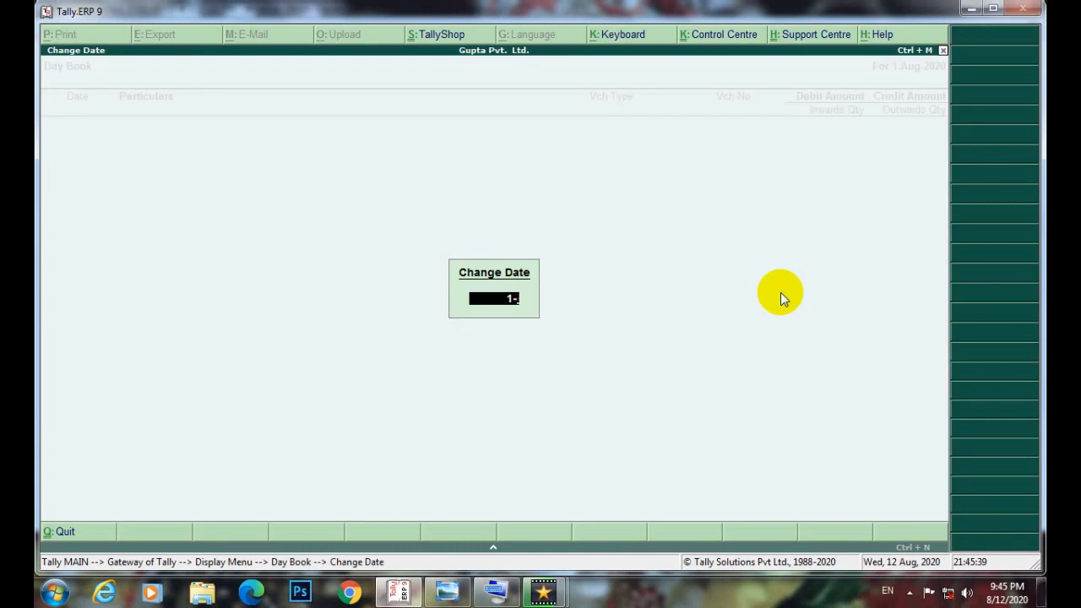
{"action": "type", "text": "7-2020"}
{"action": "key", "text": "Return"}
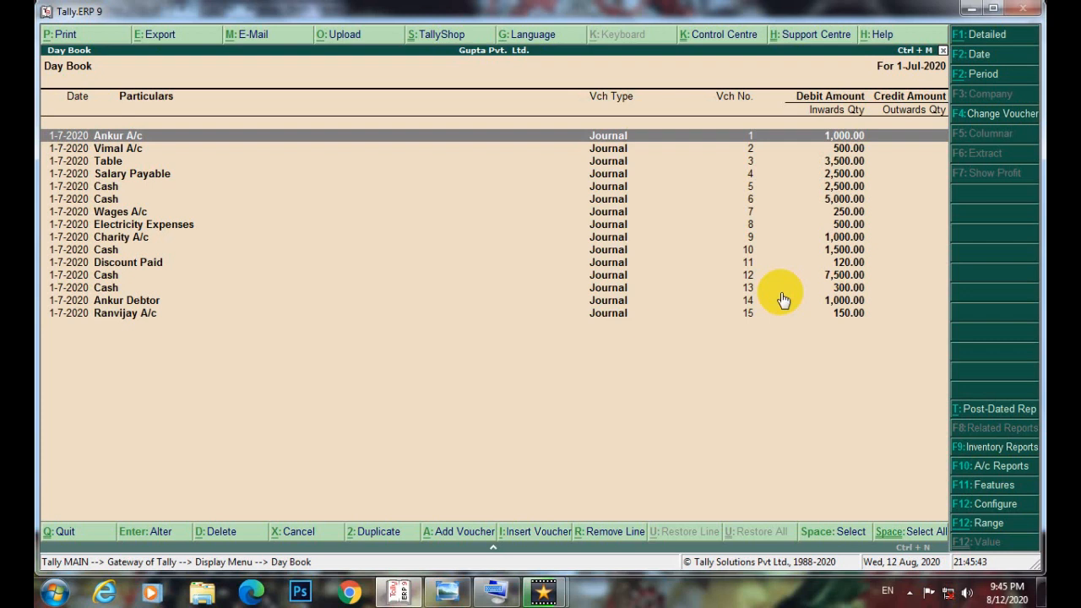
Check the Day Book for 1-8-2020, and return to the Gateway of Tally
{"action": "key", "text": "F2"}
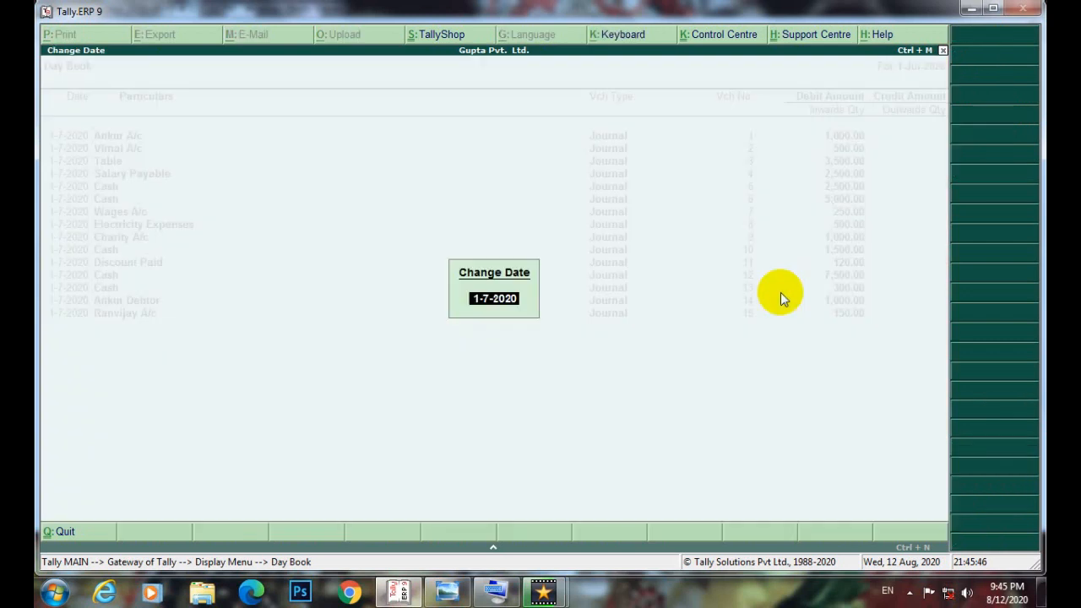
{"action": "key", "text": "BackSpace"}
{"action": "type", "text": "1-"}
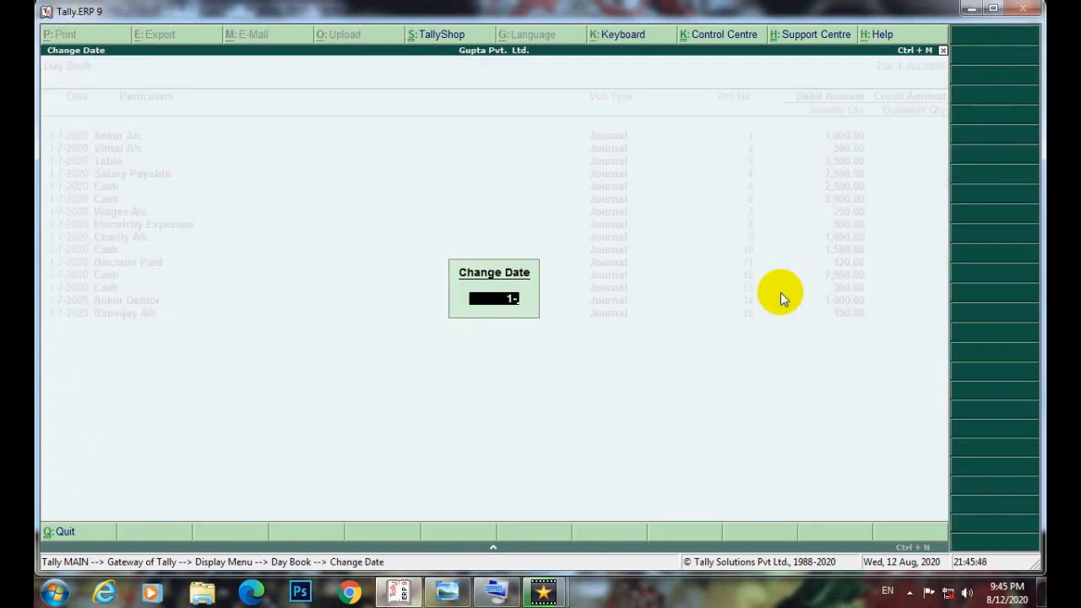
{"action": "type", "text": "8-2020"}
{"action": "key", "text": "Return"}
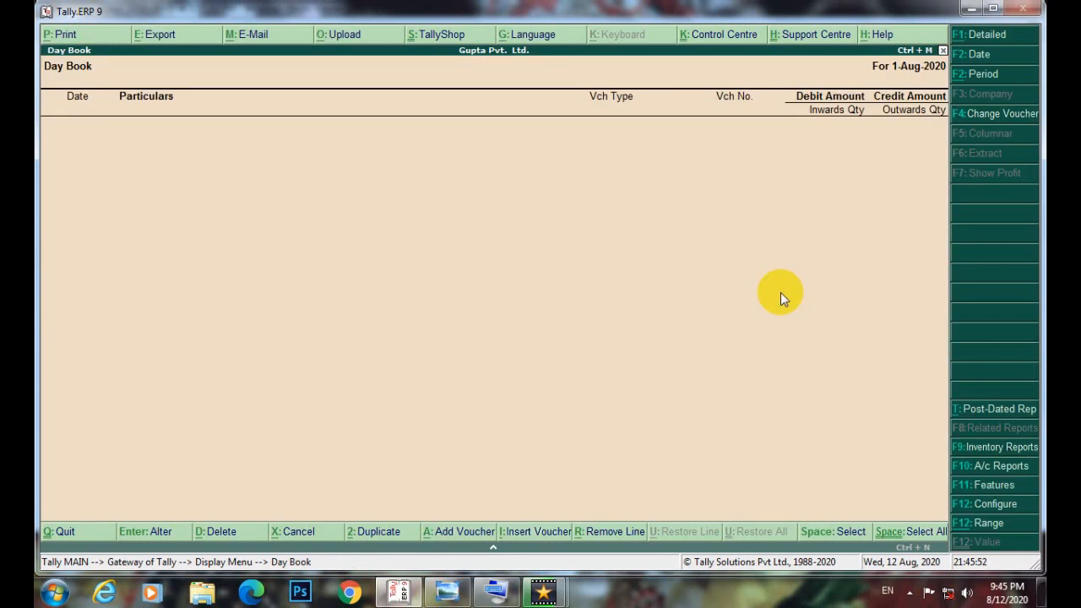
{"action": "left_click", "coordinate": [943, 51]}
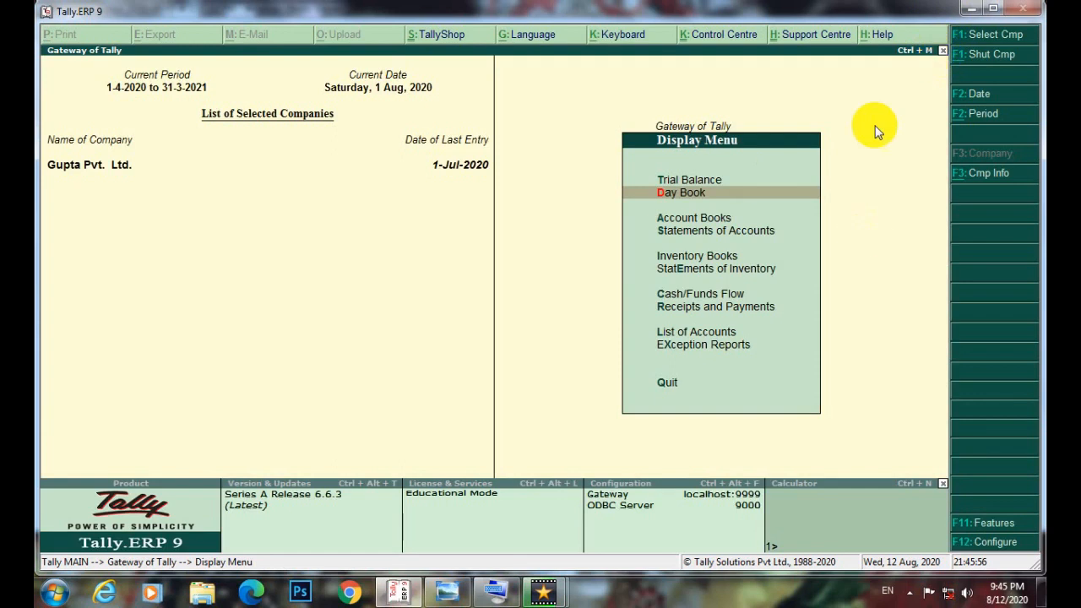
{"action": "left_click", "coordinate": [942, 51]}
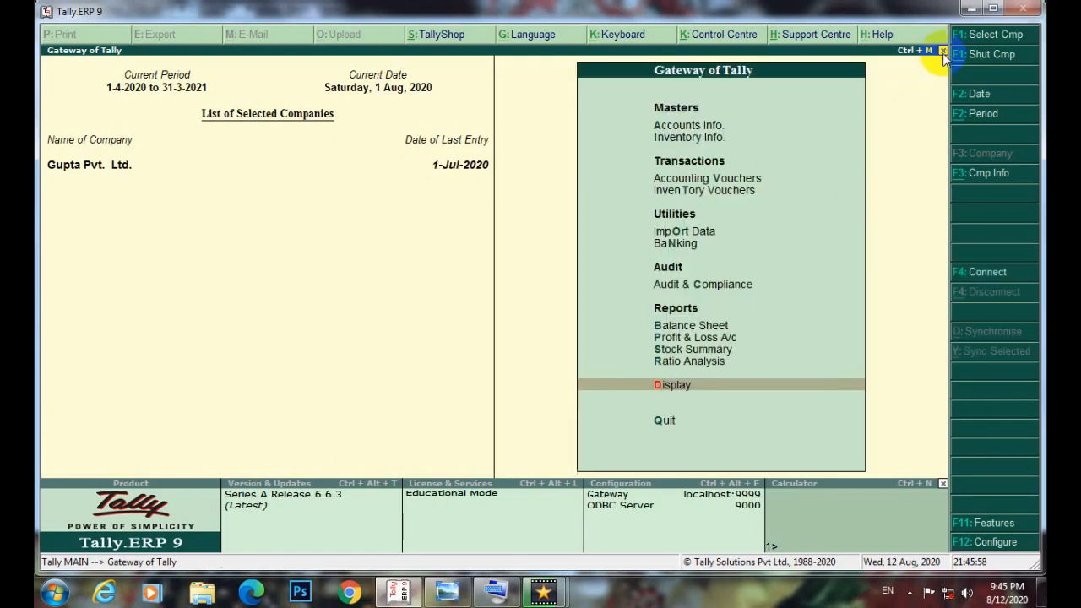
Start a journal voucher and, from its debit line, a new ledger with the name begun as "Commission P"
{"action": "key", "text": "v"}
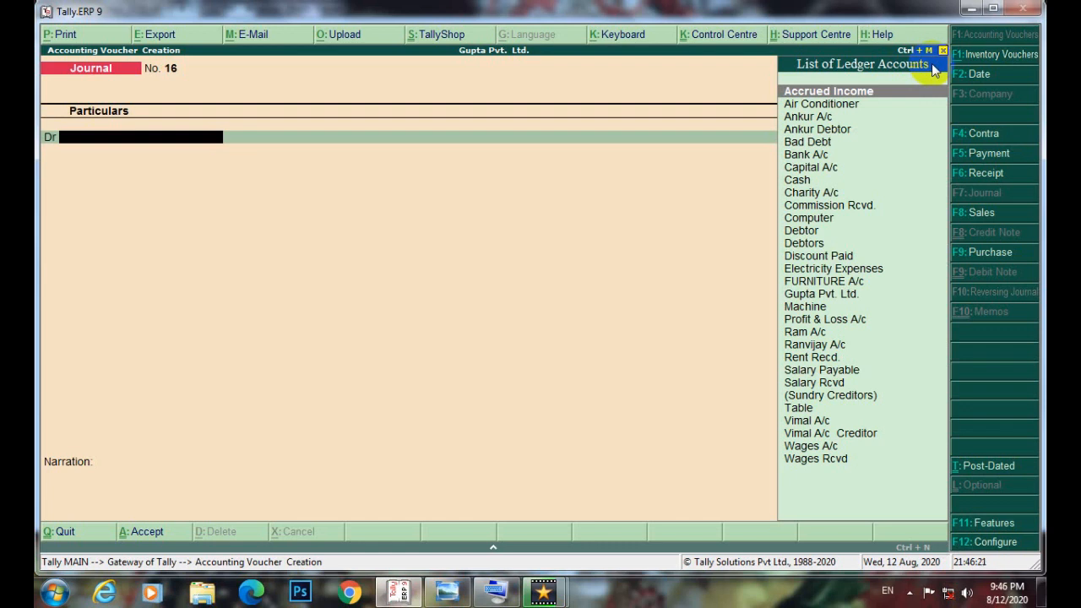
{"action": "key", "text": "alt+c"}
{"action": "type", "text": "Commi"}
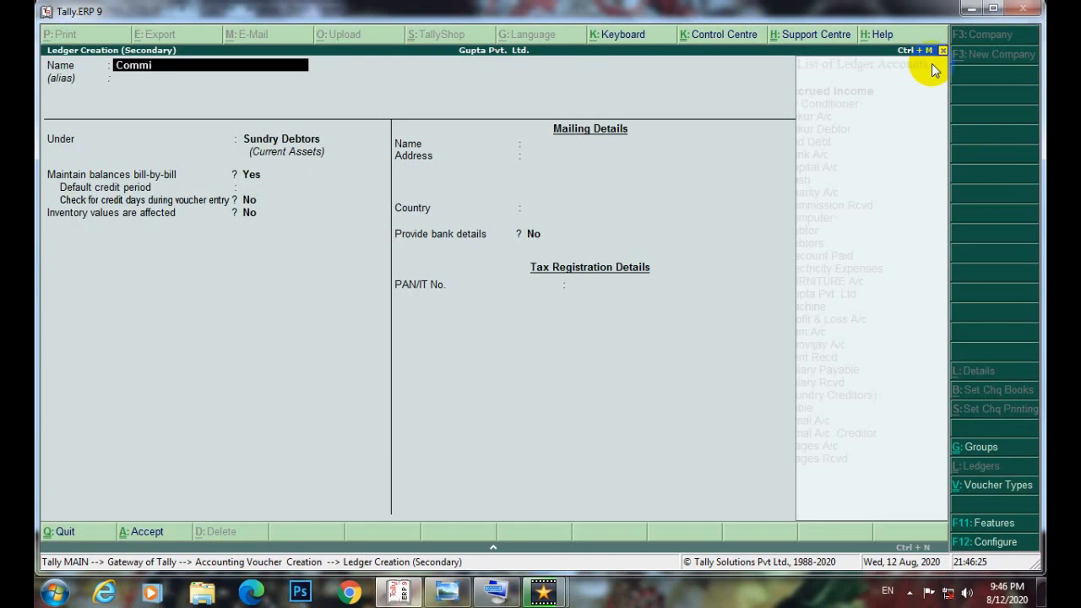
{"action": "type", "text": "ssion Pid"}
{"action": "key", "text": "BackSpace"}
{"action": "type", "text": "id"}
{"action": "key", "text": "BackSpace"}
{"action": "key", "text": "BackSpace"}
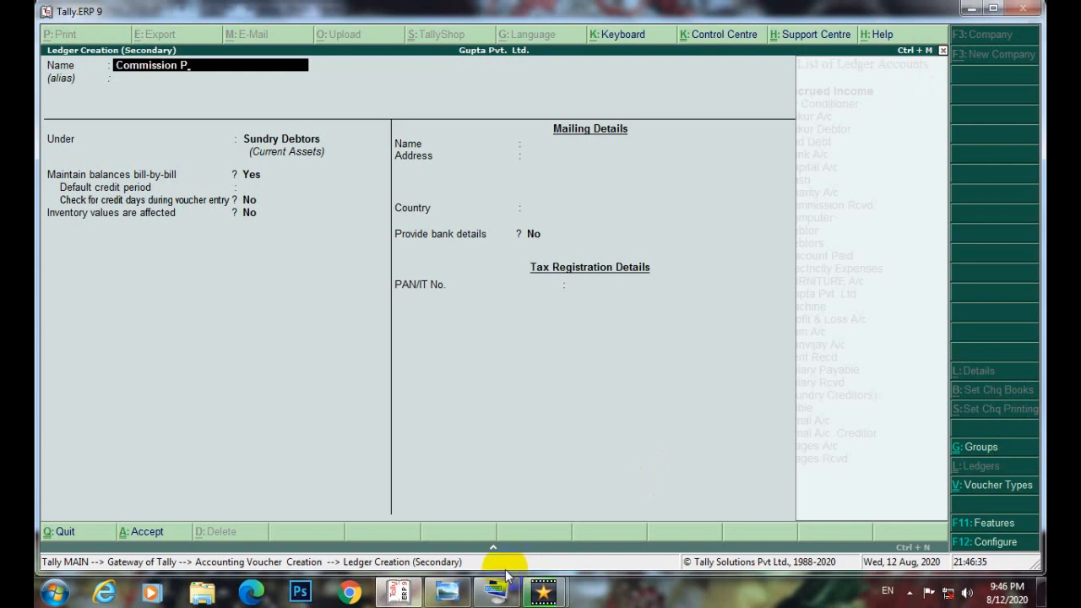
Complete the ledger name as "Commission Pay" with the On-Screen Keyboard, confirm it, and put the keyboard away
{"action": "left_click", "coordinate": [507, 596]}
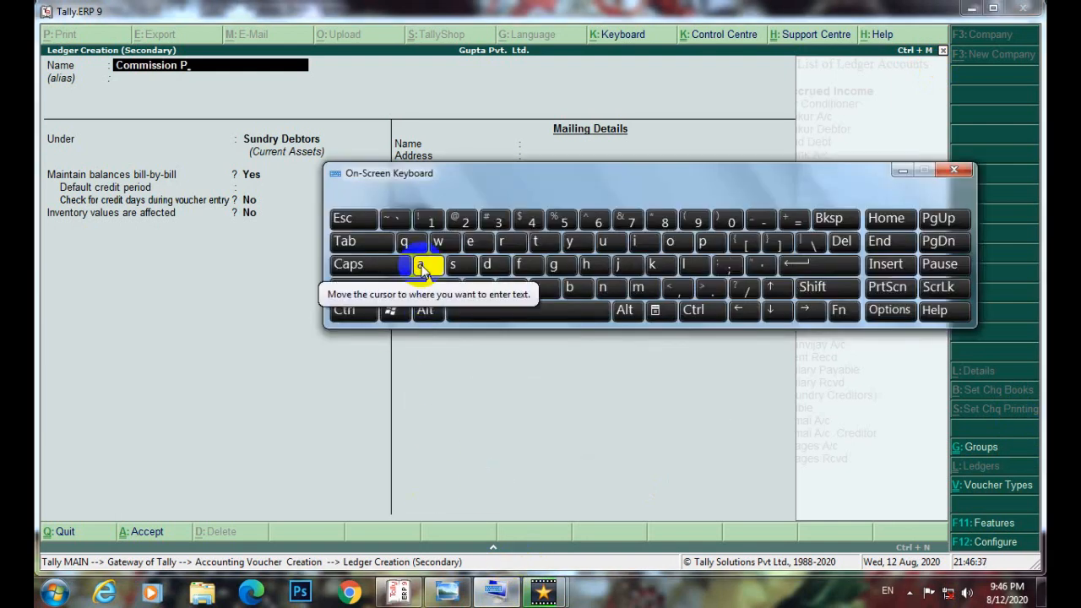
{"action": "left_click", "coordinate": [244, 73]}
{"action": "left_click", "coordinate": [422, 265]}
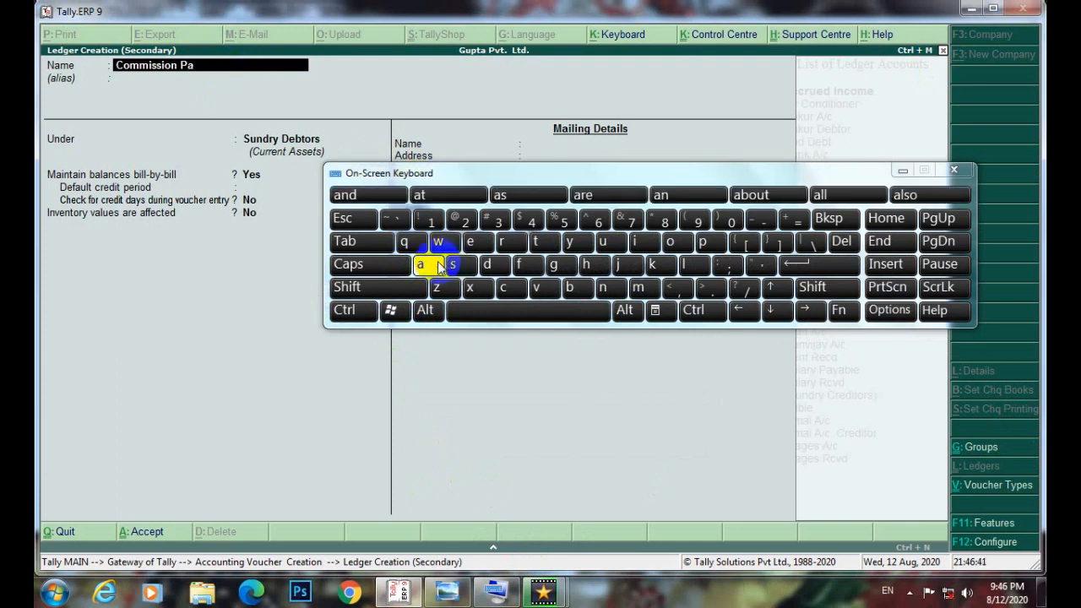
{"action": "left_click", "coordinate": [579, 245]}
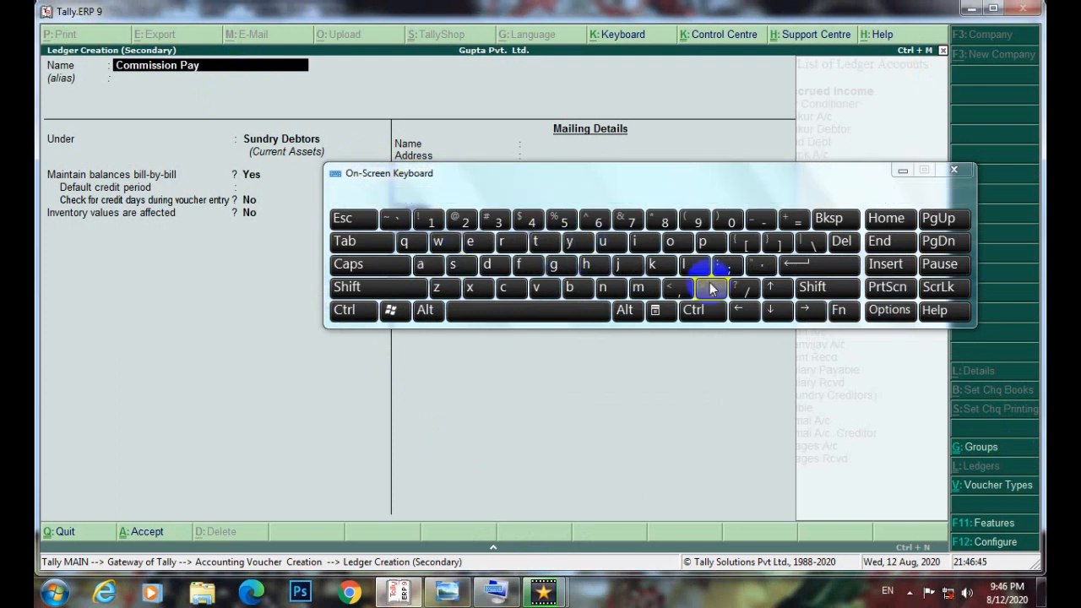
{"action": "key", "text": "Return"}
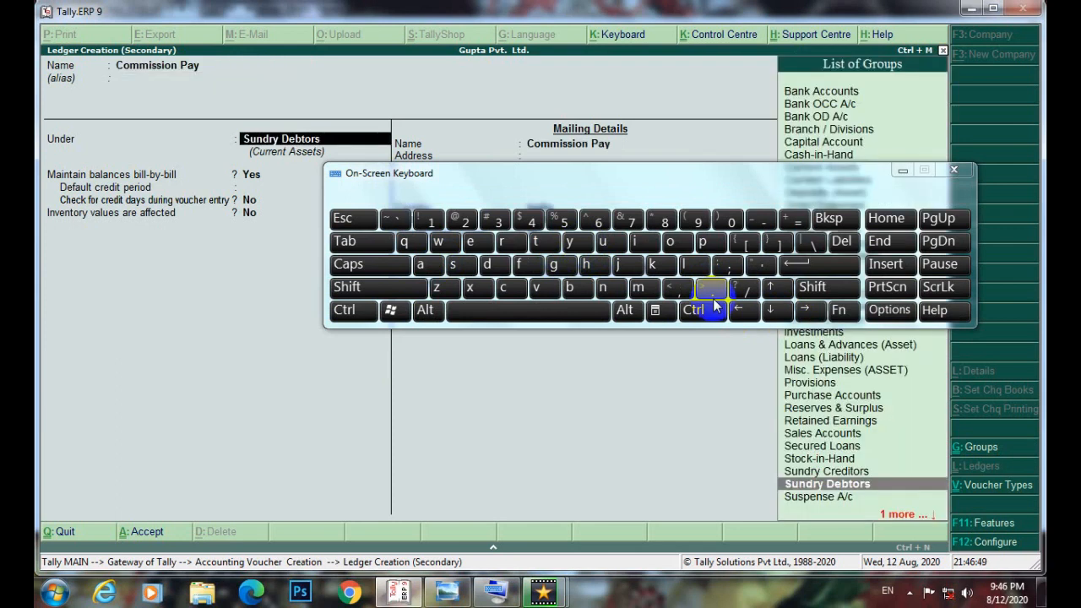
{"action": "left_click", "coordinate": [903, 170]}
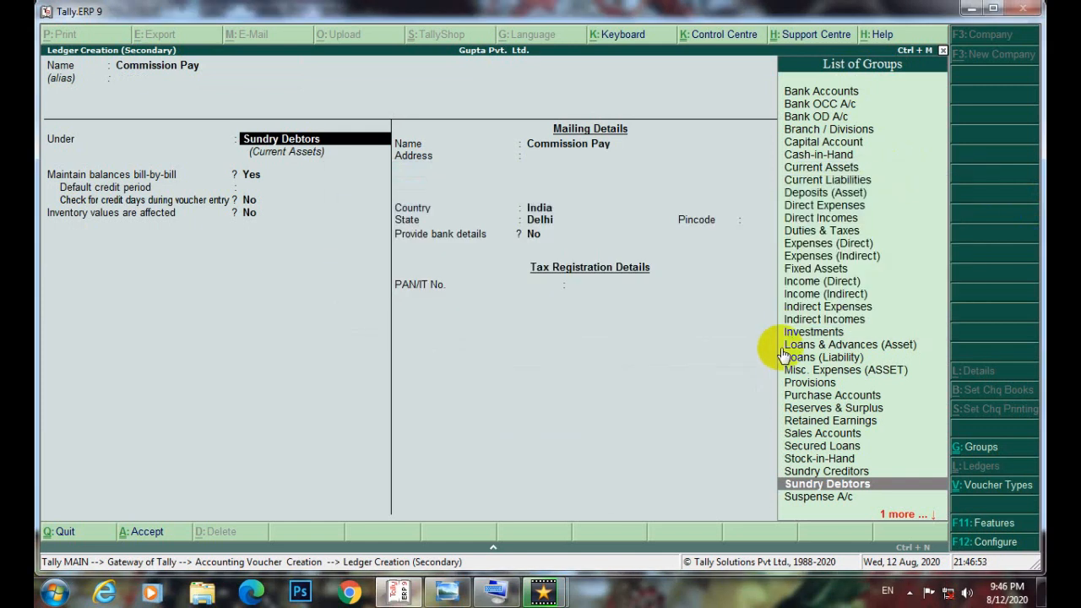
Place the Commission Pay ledger under Indirect Expenses, accept the remaining defaults, and save it
{"action": "type", "text": "Indi"}
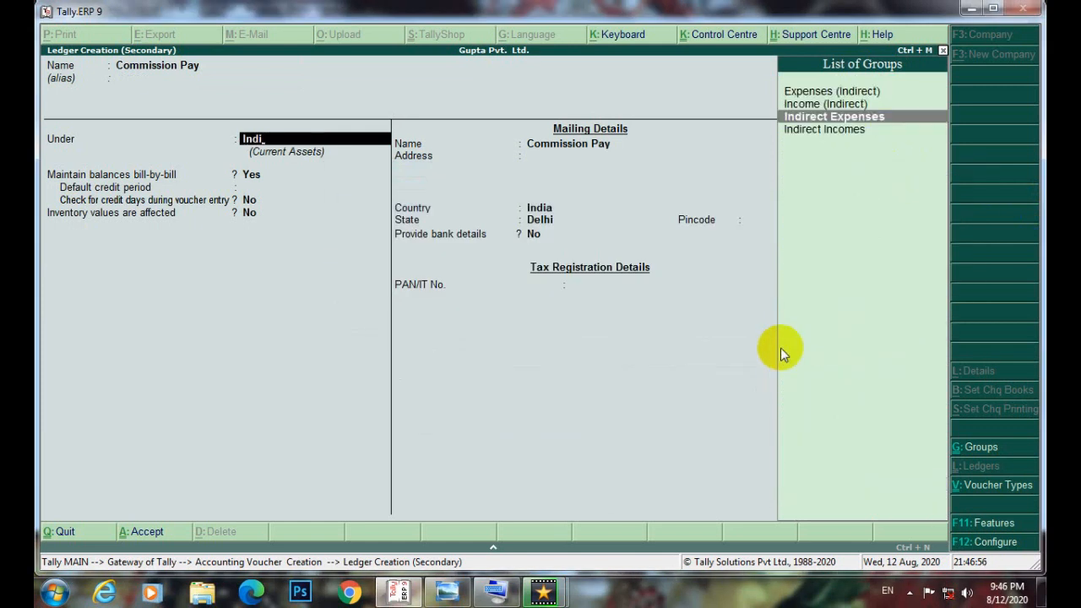
{"action": "key", "text": "Return"}
{"action": "key", "text": "Return"}
{"action": "key", "text": "Return"}
{"action": "key", "text": "Return"}
{"action": "key", "text": "Return"}
{"action": "key", "text": "Return"}
{"action": "key", "text": "Return"}
{"action": "key", "text": "Return"}
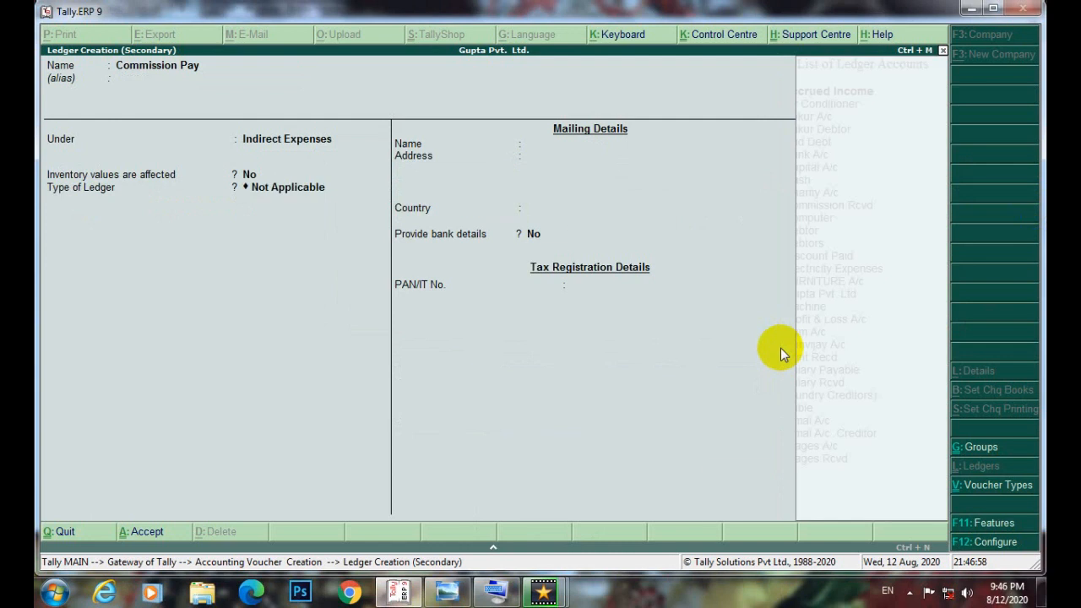
{"action": "key", "text": "Return"}
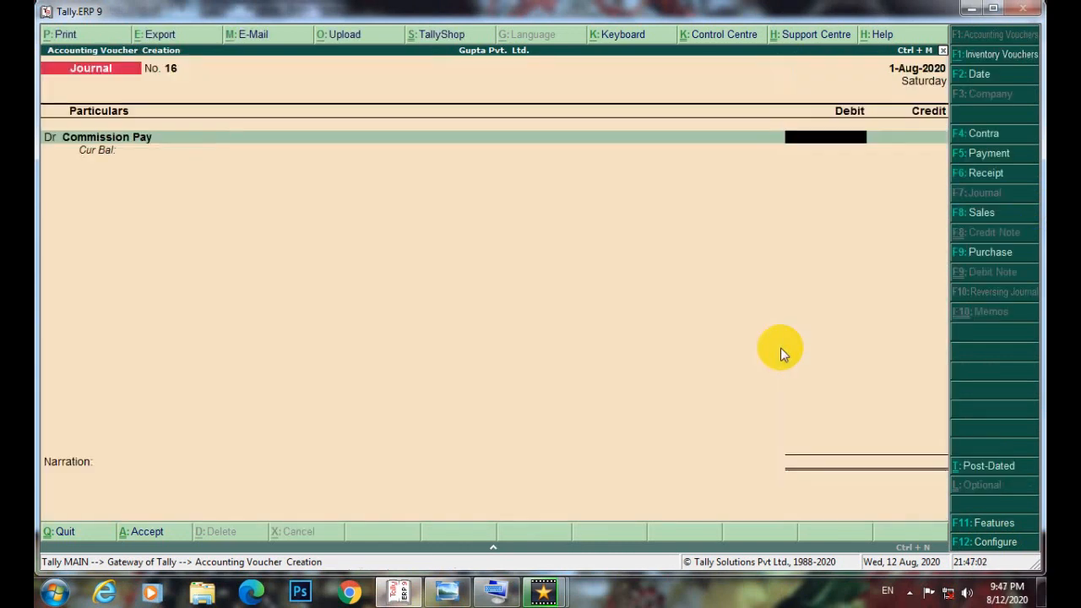
Look up the paid commission amount in the revision sheet photo and debit Commission Pay with 100 in Tally
{"action": "left_click", "coordinate": [449, 589]}
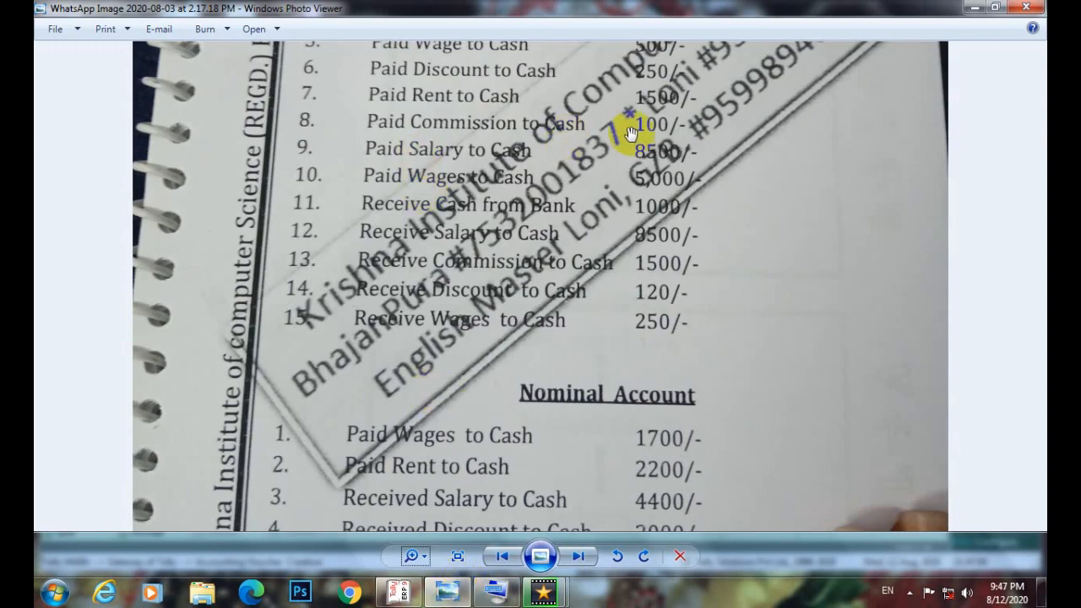
{"action": "left_click", "coordinate": [391, 594]}
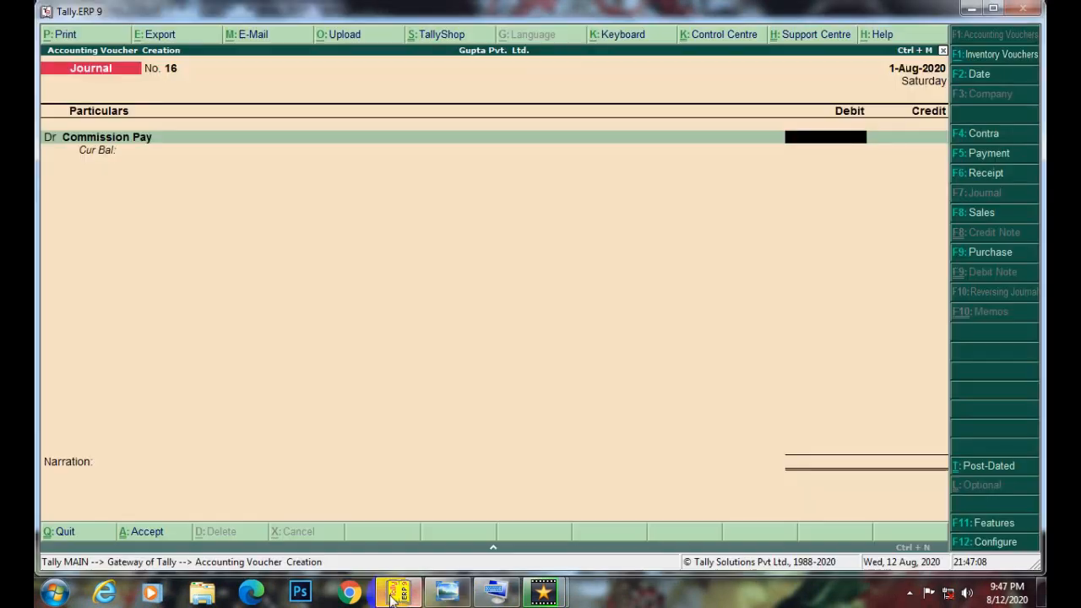
{"action": "type", "text": "100"}
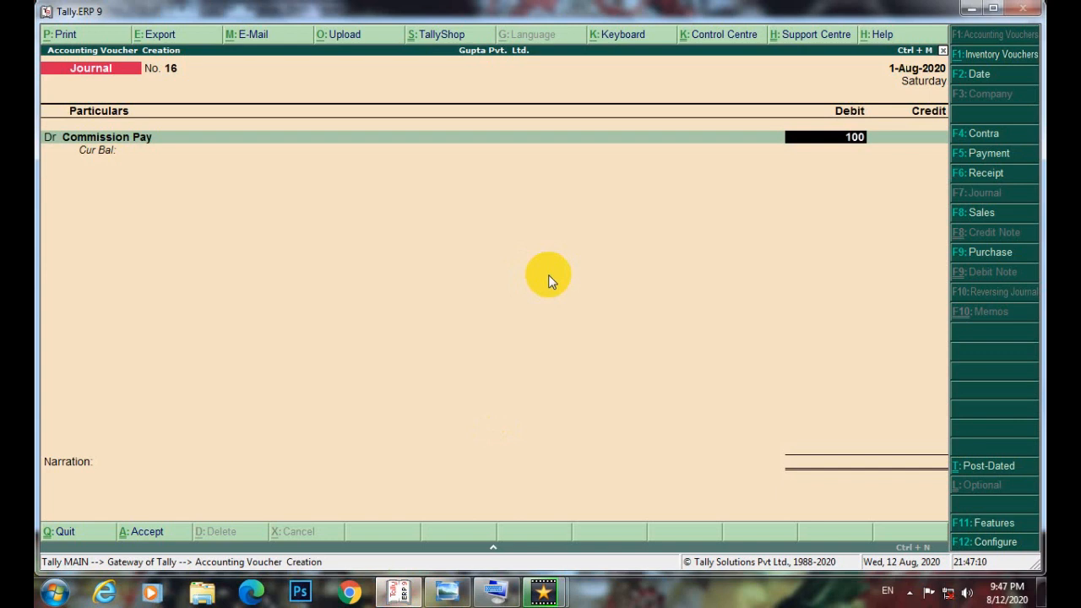
{"action": "key", "text": "Return"}
{"action": "key", "text": "Return"}
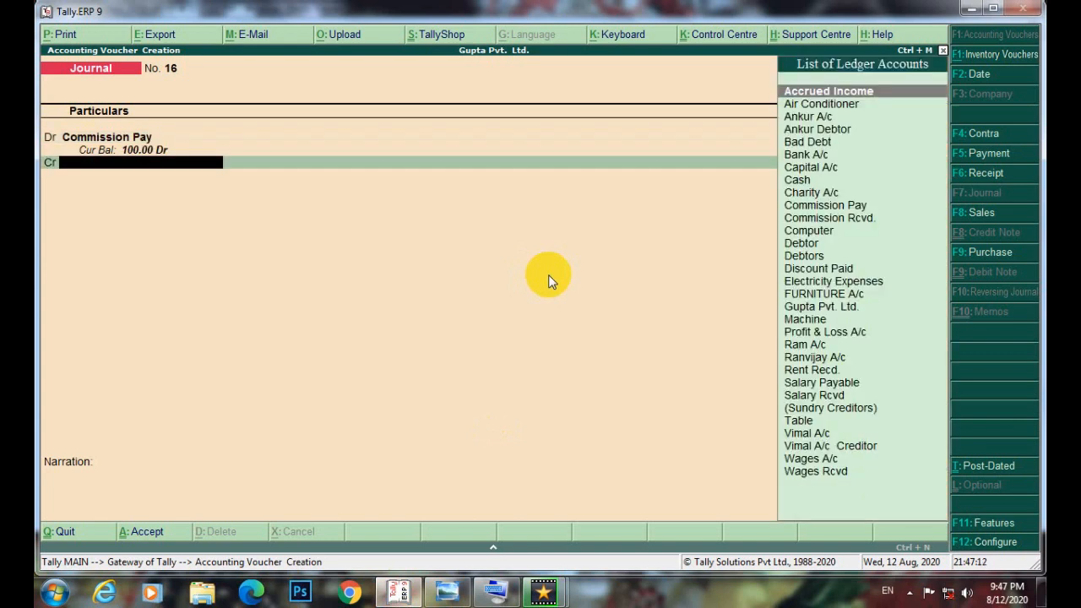
Choose Cash as the credit ledger of the journal voucher, with 100.00 as its amount
{"action": "type", "text": "ch"}
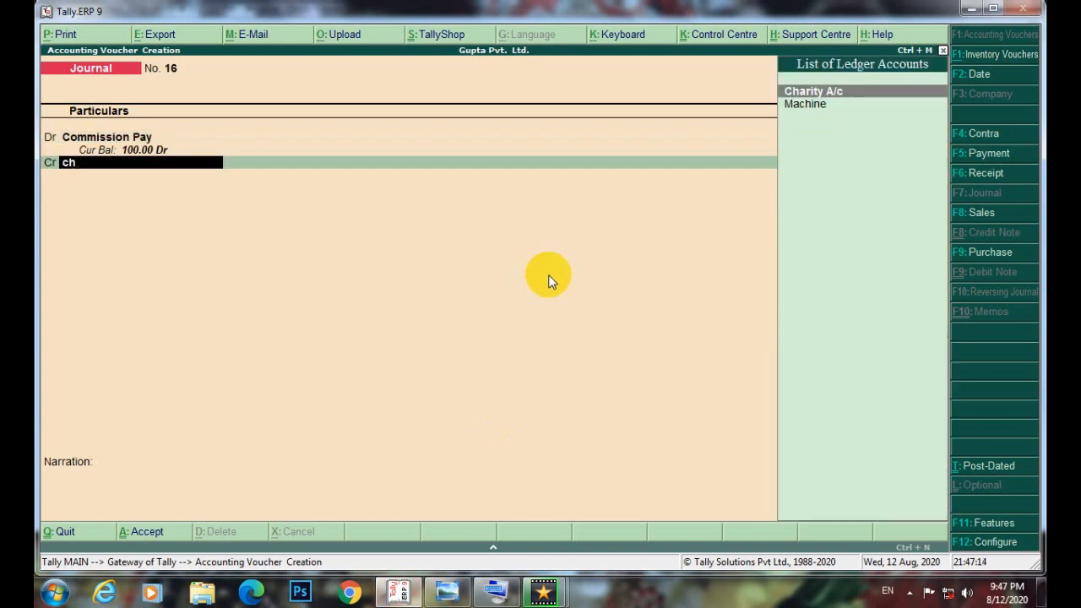
{"action": "key", "text": "BackSpace"}
{"action": "key", "text": "Down"}
{"action": "key", "text": "Down"}
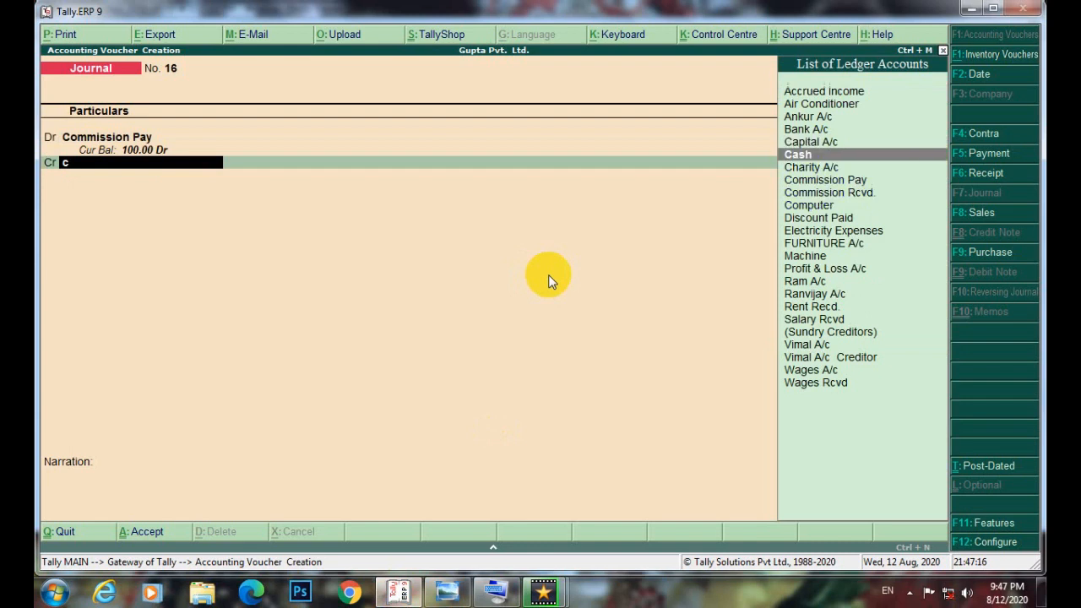
{"action": "key", "text": "Return"}
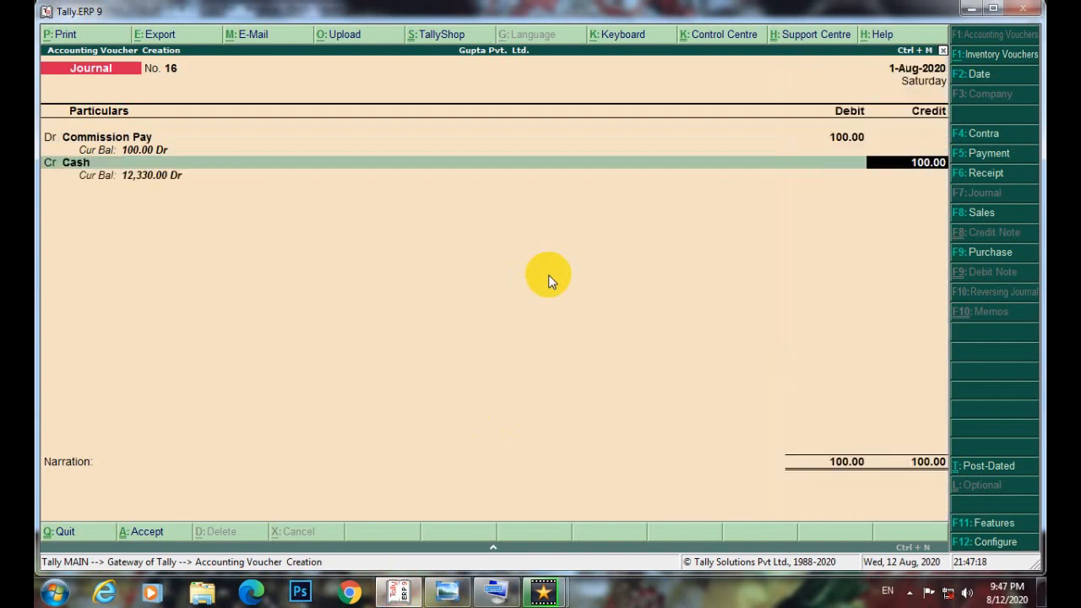
Start the journal voucher's narration with "Being commission paid", completing the missing letters with the On-Screen Keyboard and putting the keyboard away
{"action": "key", "text": "Return"}
{"action": "key", "text": "BackSpace"}
{"action": "key", "text": "Return"}
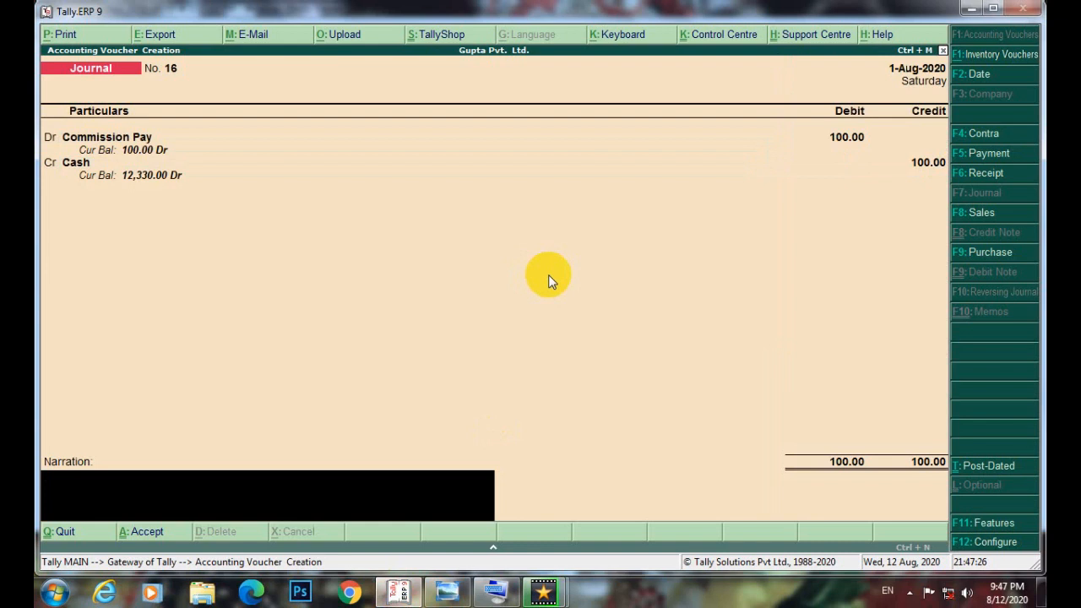
{"action": "type", "text": "Being co"}
{"action": "type", "text": "mmission"}
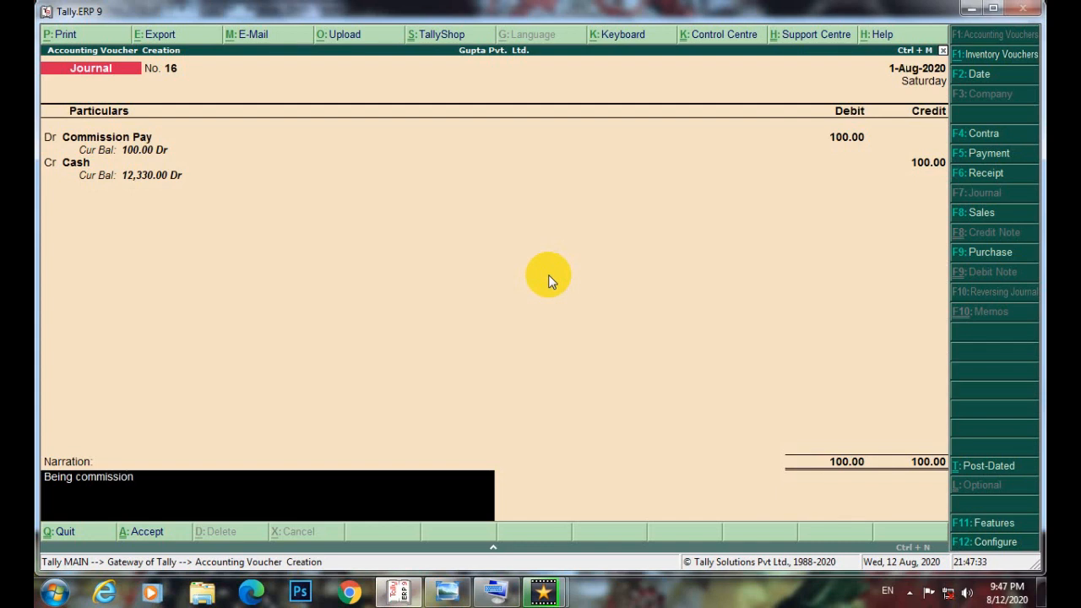
{"action": "type", "text": " pid"}
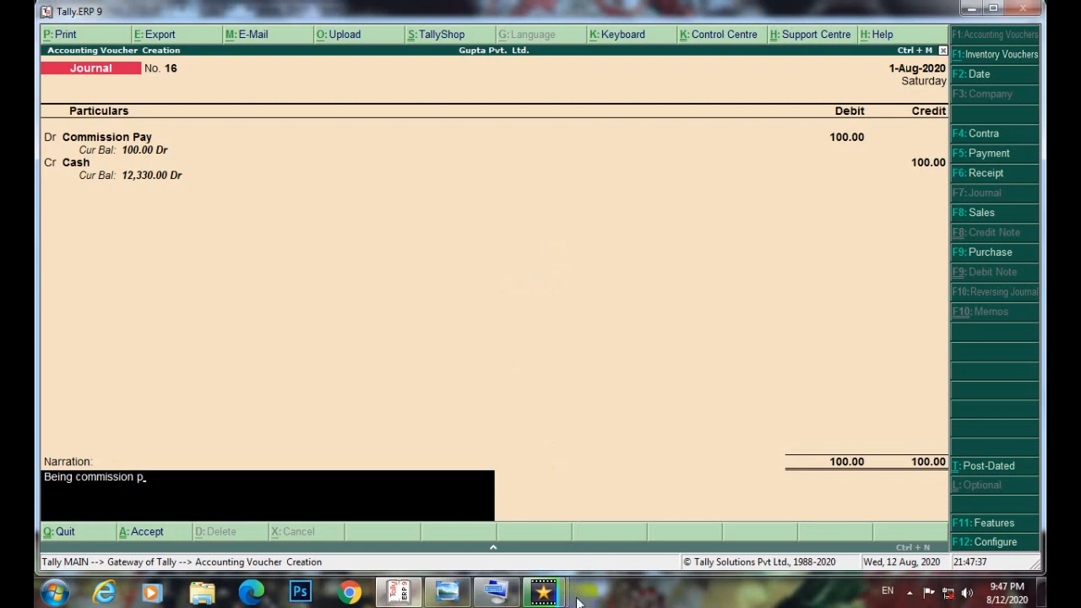
{"action": "left_click", "coordinate": [496, 593]}
{"action": "left_click", "coordinate": [420, 264]}
{"action": "left_click", "coordinate": [634, 241]}
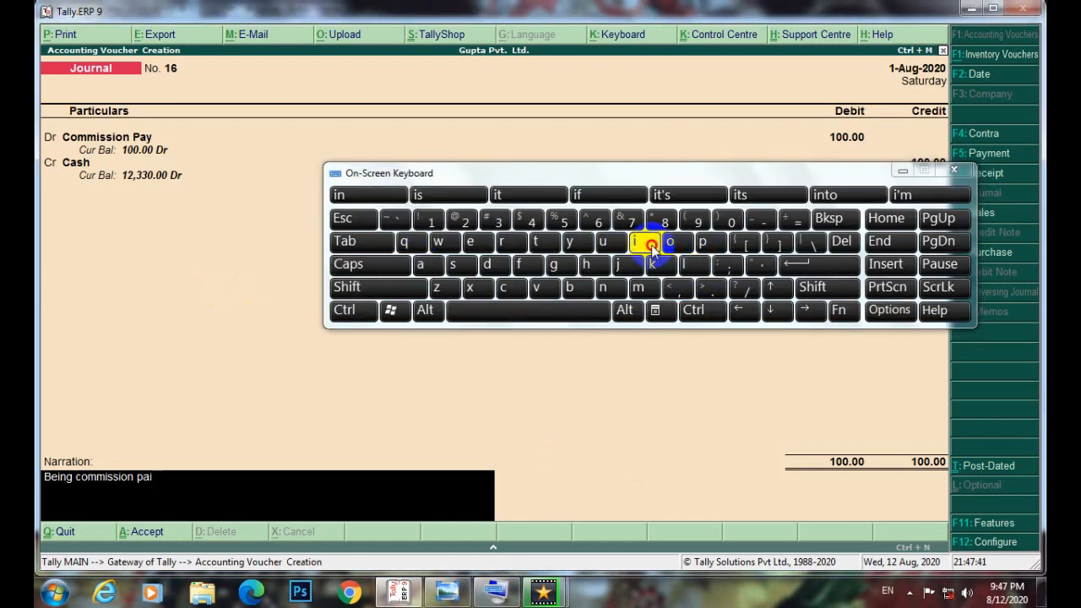
{"action": "left_click", "coordinate": [490, 265]}
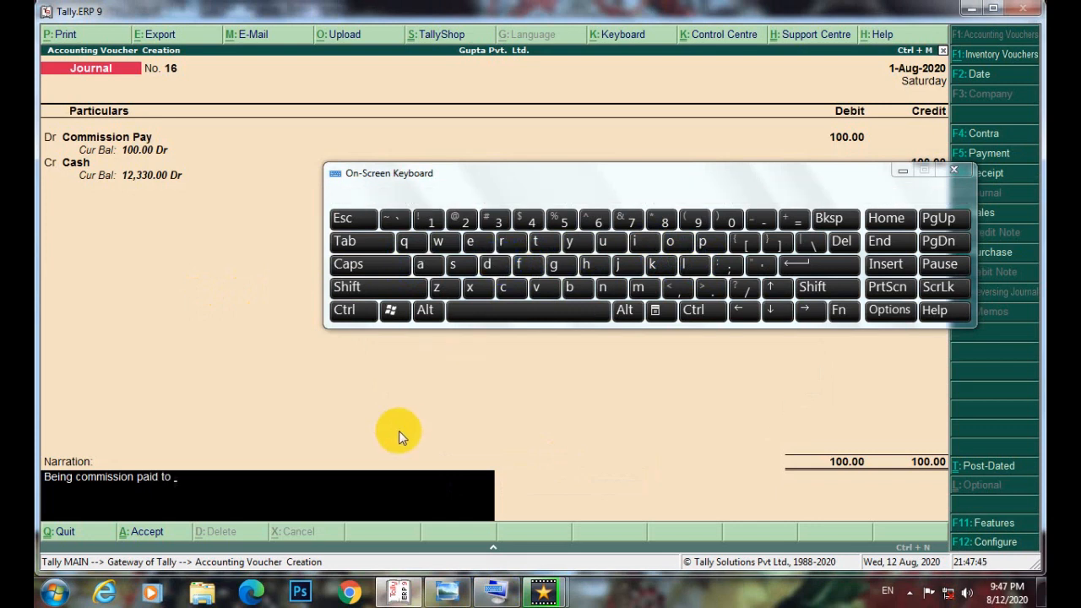
{"action": "left_click", "coordinate": [901, 170]}
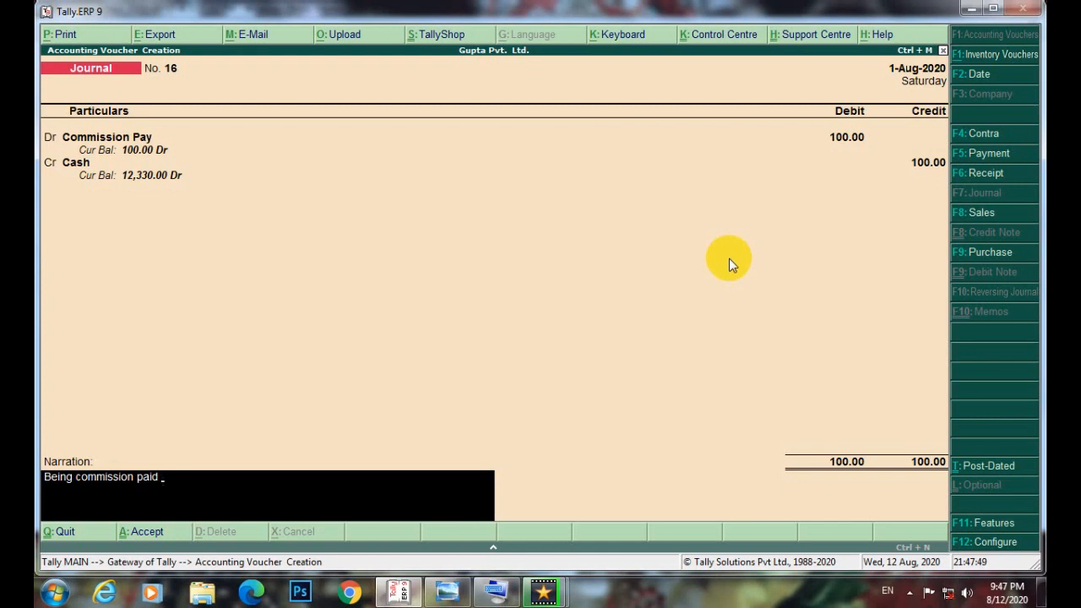
{"action": "type", "text": "@100/-"}
{"action": "key", "text": "Return"}
{"action": "mouse_move", "coordinate": [1043, 591]}
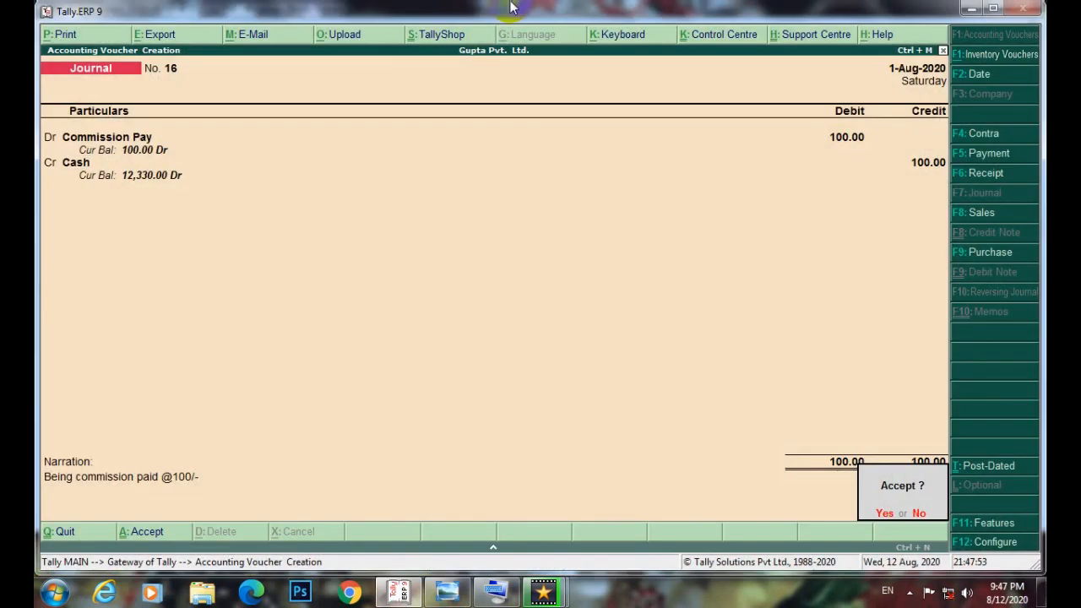
{"action": "key", "text": "Return"}
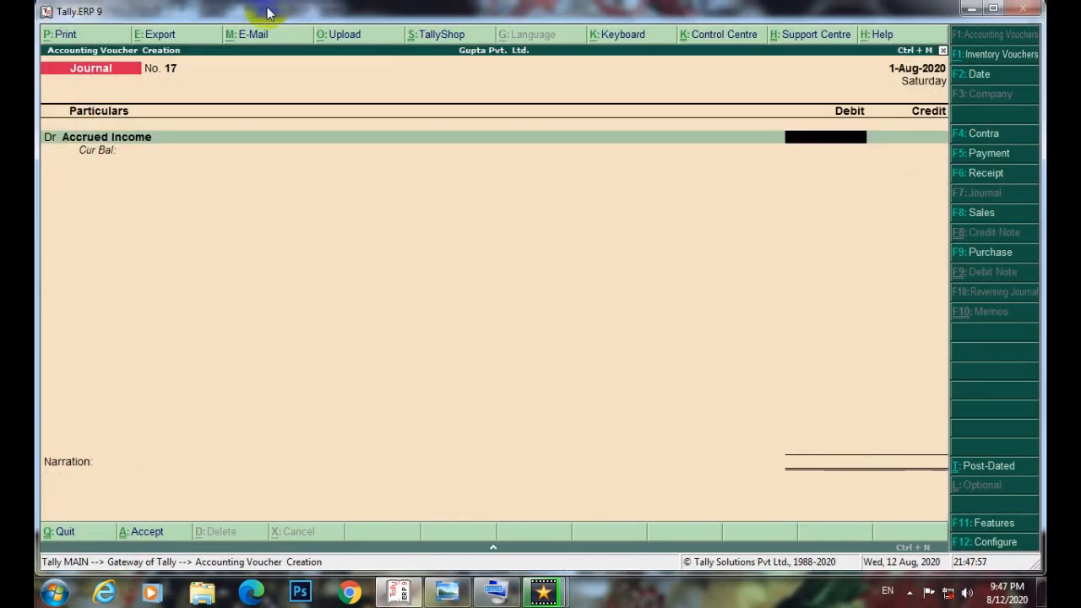
Leave voucher creation and display the Cash ledger's monthly summary from the cash and bank books
{"action": "left_click", "coordinate": [942, 51]}
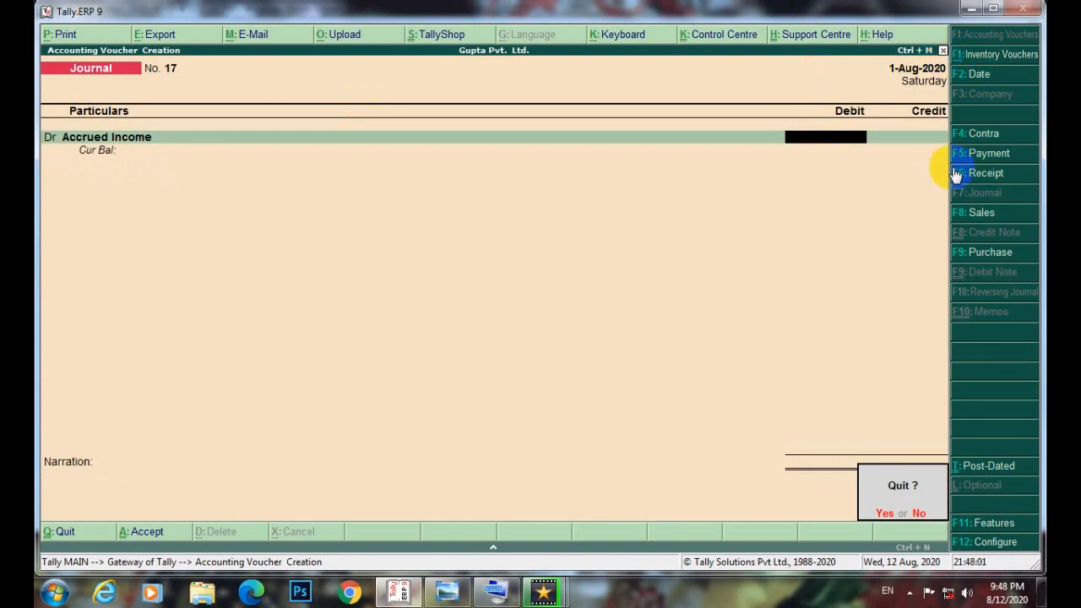
{"action": "key", "text": "y"}
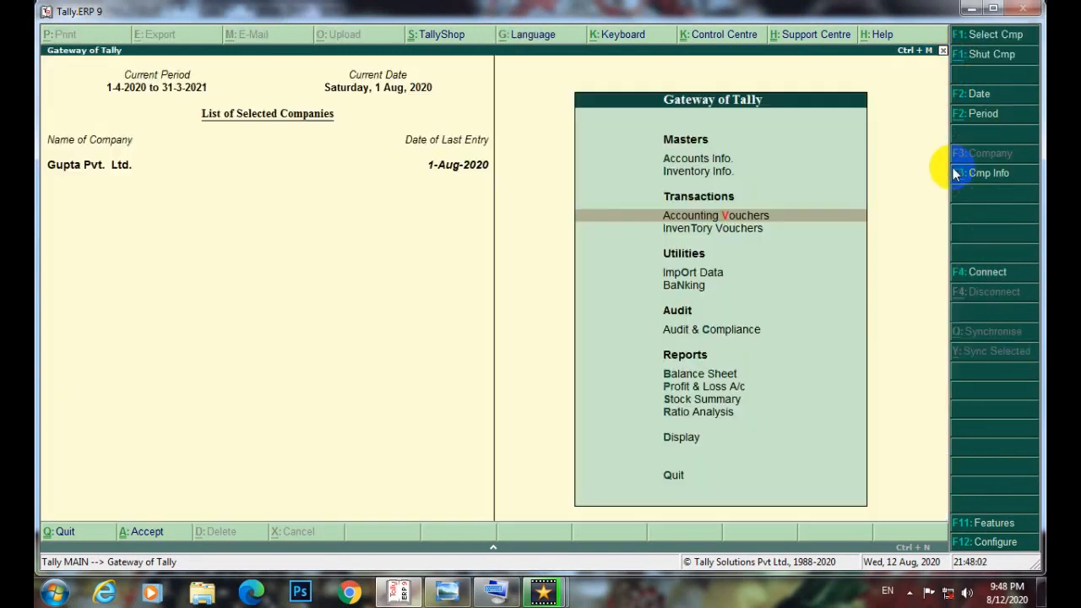
{"action": "left_click", "coordinate": [664, 436]}
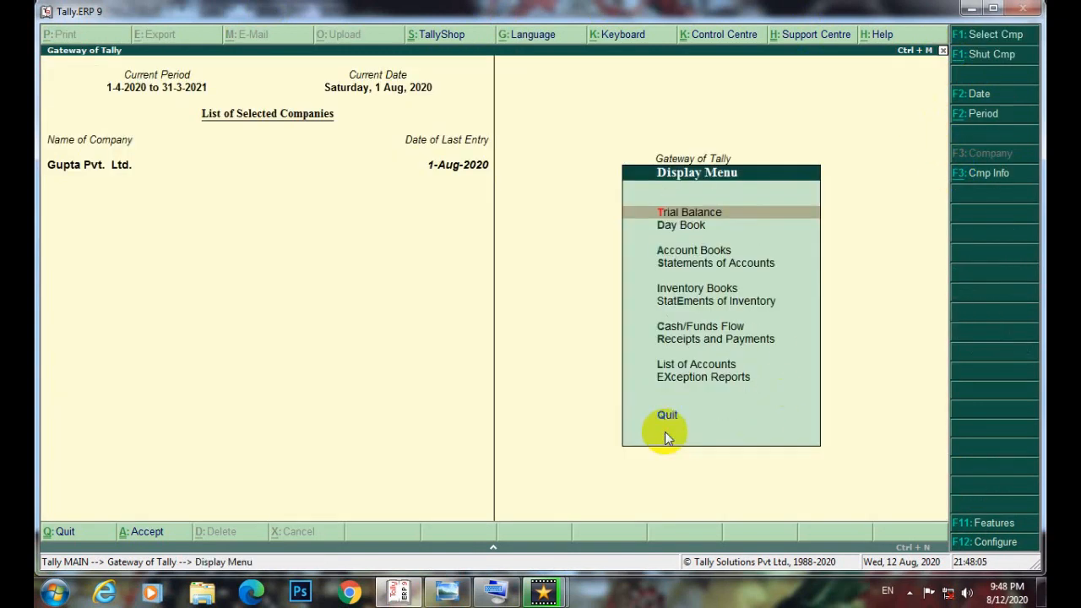
{"action": "left_click", "coordinate": [667, 254]}
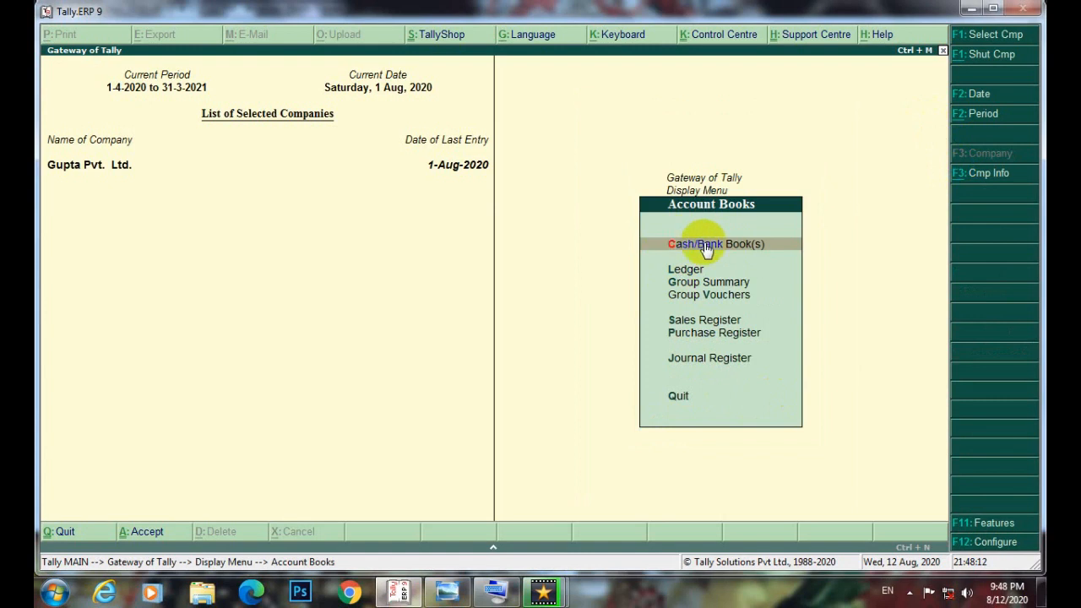
{"action": "left_click", "coordinate": [761, 250]}
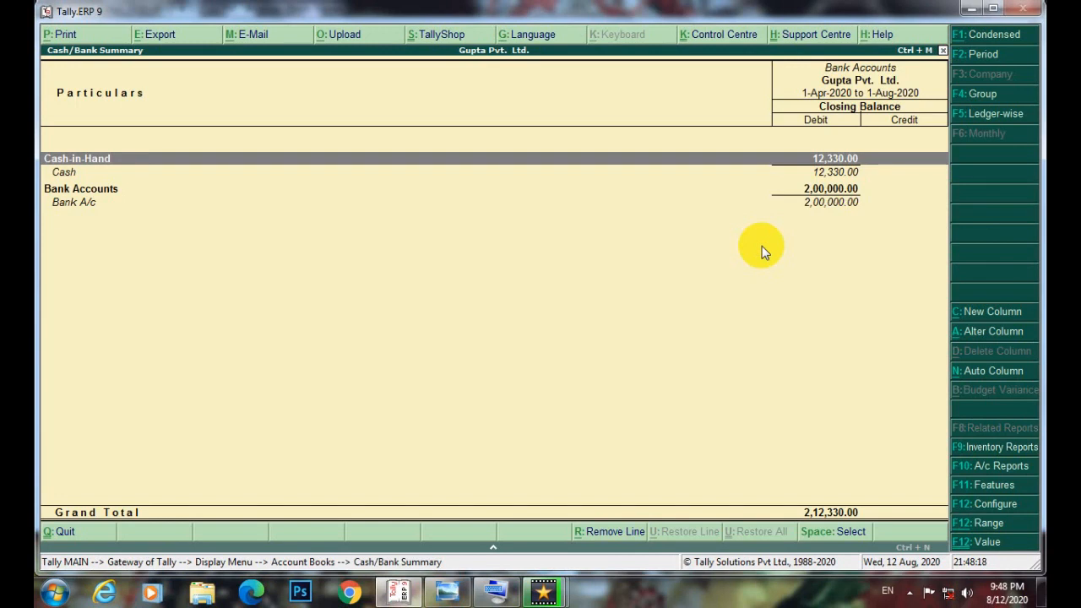
{"action": "key", "text": "Return"}
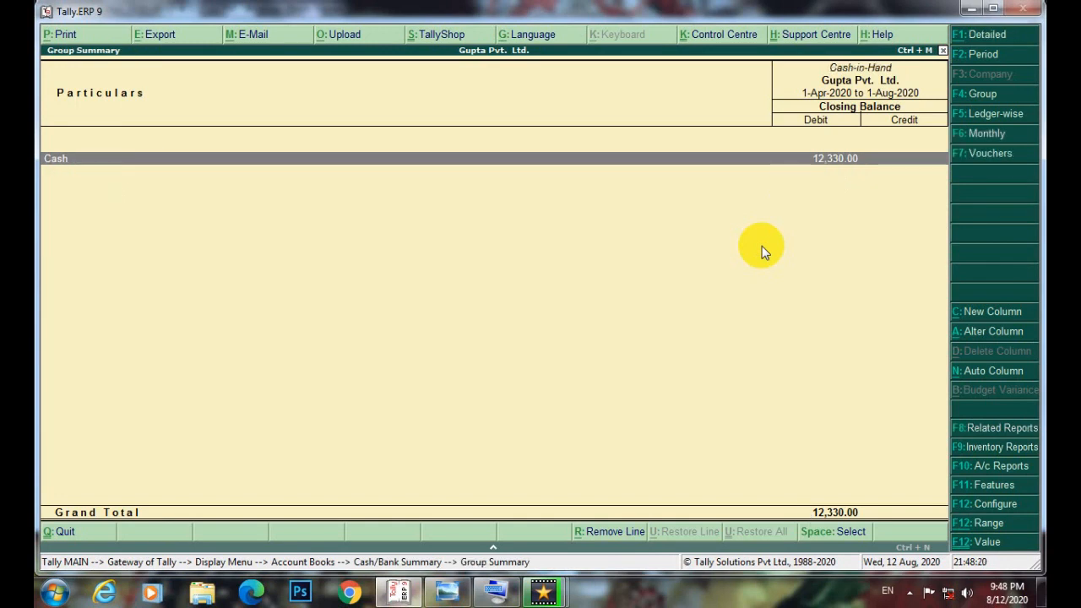
{"action": "key", "text": "Return"}
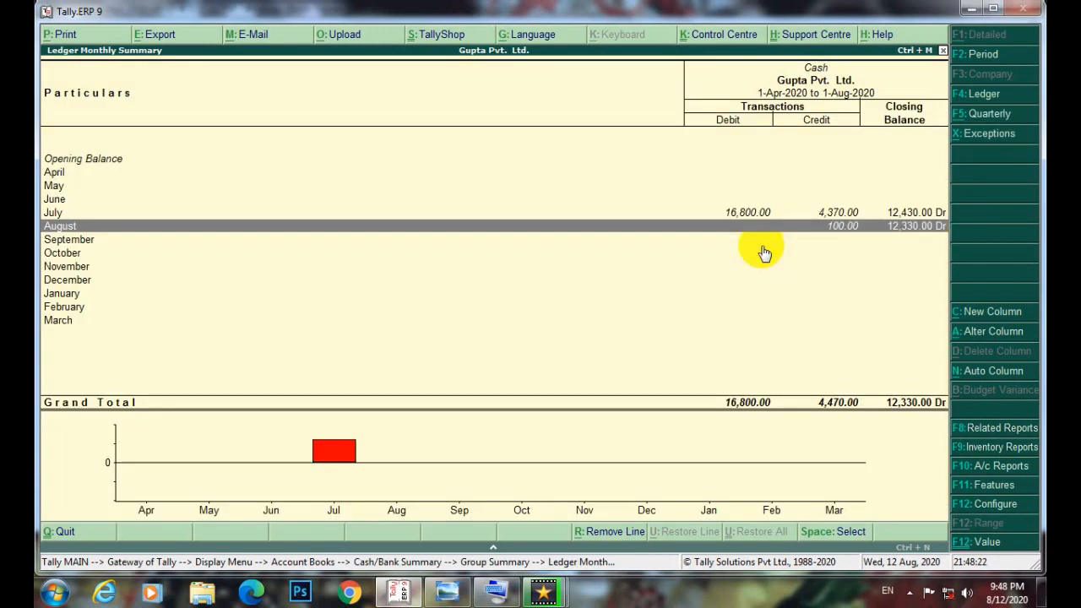
Open the Cash ledger's July vouchers and go through the debit and credit entries one by one
{"action": "key", "text": "Up"}
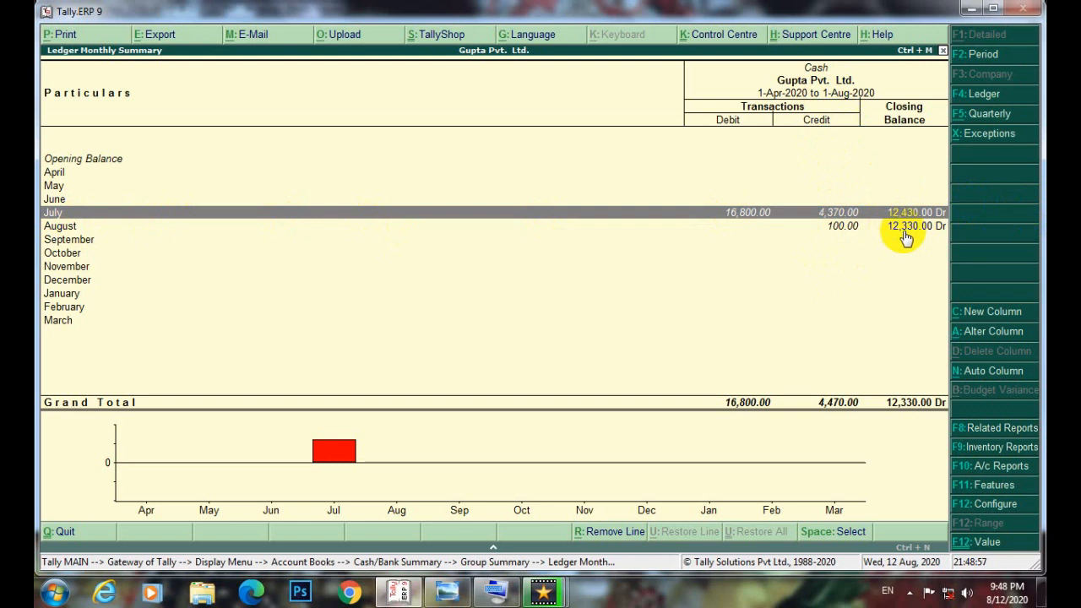
{"action": "key", "text": "Return"}
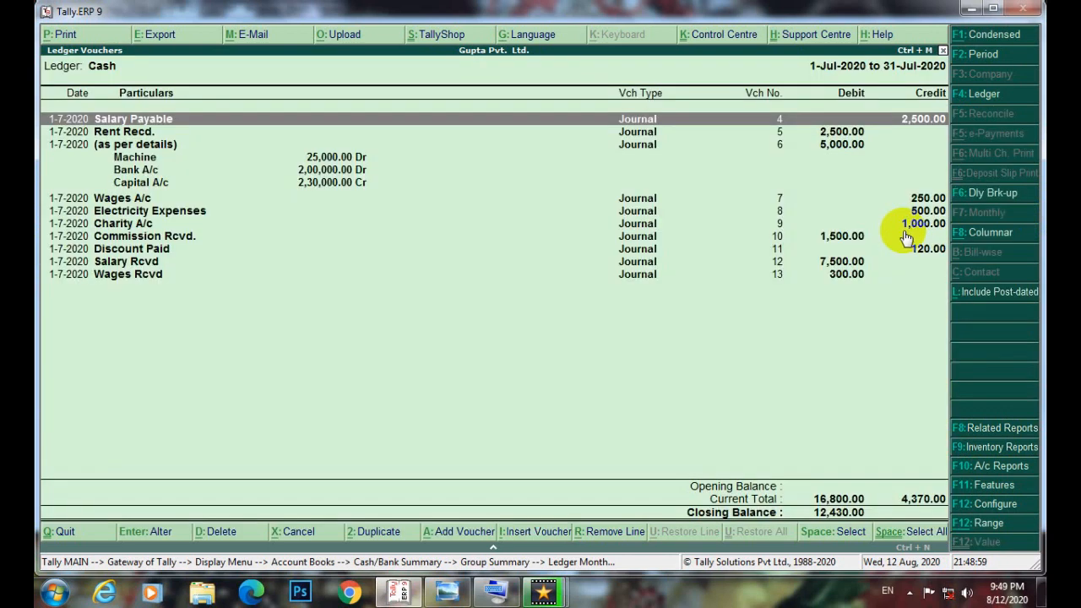
{"action": "key", "text": "Down"}
{"action": "key", "text": "Down"}
{"action": "key", "text": "Down"}
{"action": "key", "text": "Down"}
{"action": "key", "text": "Down"}
{"action": "key", "text": "Down"}
{"action": "key", "text": "Down"}
{"action": "key", "text": "Down"}
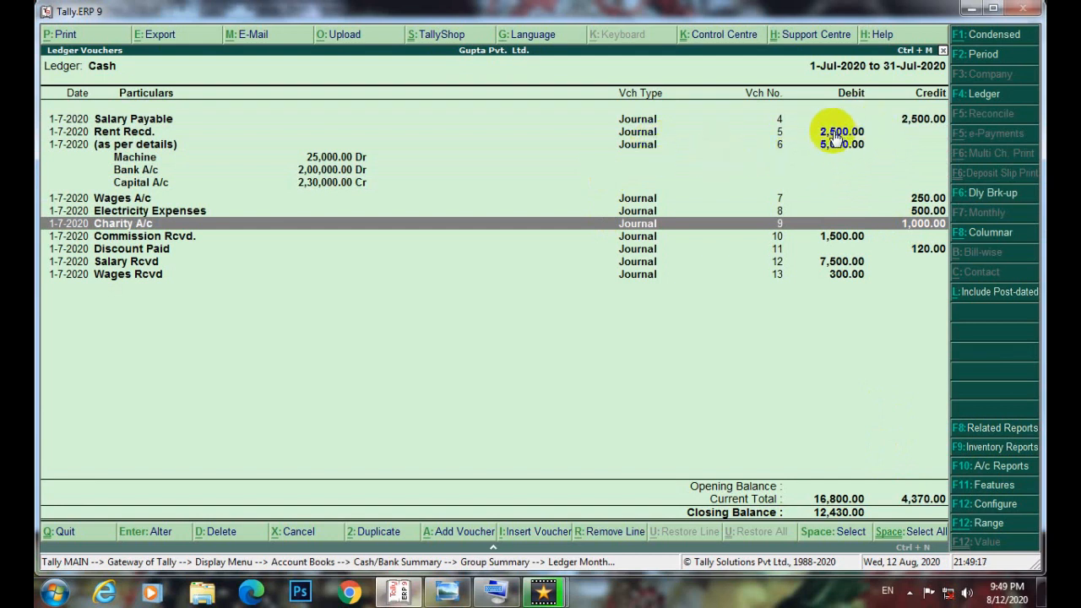
{"action": "key", "text": "Up"}
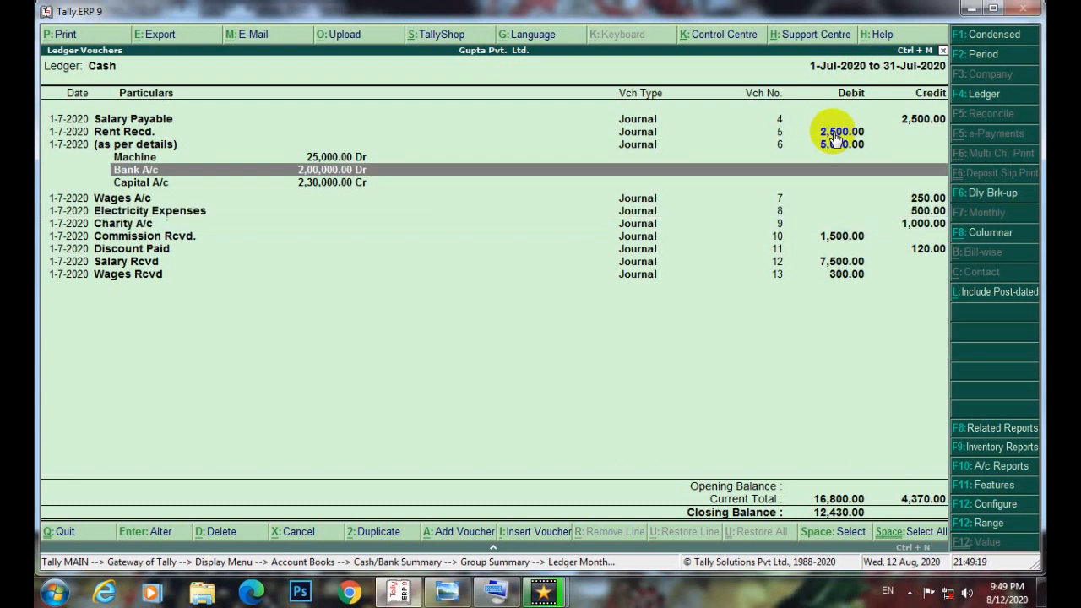
{"action": "key", "text": "Up"}
{"action": "key", "text": "Up"}
{"action": "key", "text": "Up"}
{"action": "key", "text": "Up"}
{"action": "key", "text": "Down"}
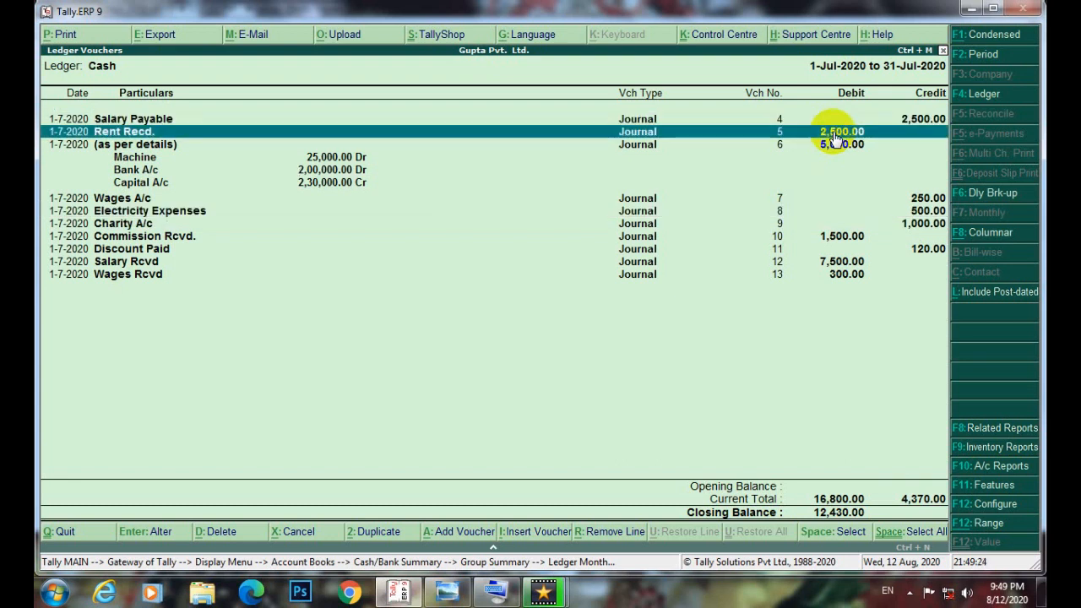
Mark the Rent Recd. entry and examine the Machine, Bank A/c and Capital A/c breakdown of journal voucher 6
{"action": "key", "text": "space"}
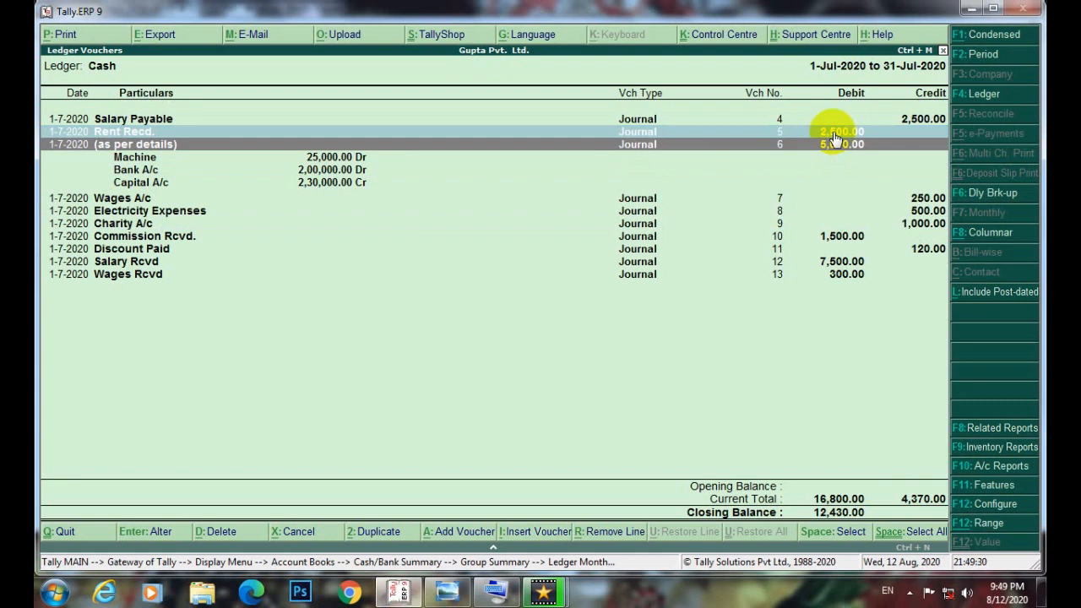
{"action": "key", "text": "Down"}
{"action": "key", "text": "Down"}
{"action": "key", "text": "Up"}
{"action": "key", "text": "Up"}
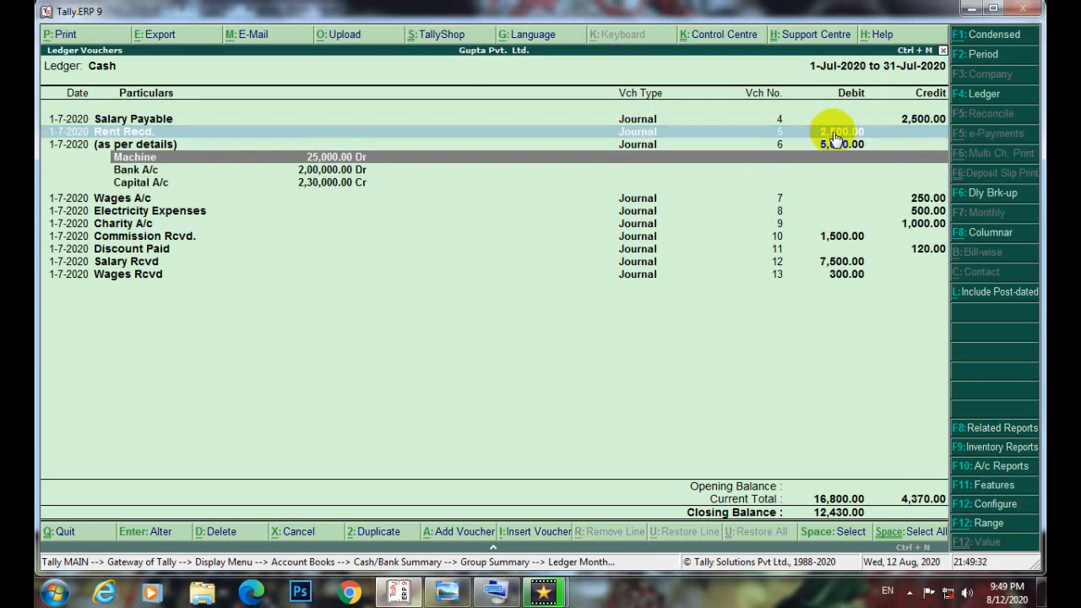
{"action": "key", "text": "Down"}
{"action": "key", "text": "Down"}
{"action": "key", "text": "Down"}
{"action": "key", "text": "Up"}
{"action": "key", "text": "Up"}
{"action": "key", "text": "Up"}
{"action": "key", "text": "Down"}
{"action": "key", "text": "Down"}
{"action": "key", "text": "Down"}
{"action": "key", "text": "Up"}
{"action": "key", "text": "Up"}
{"action": "key", "text": "Up"}
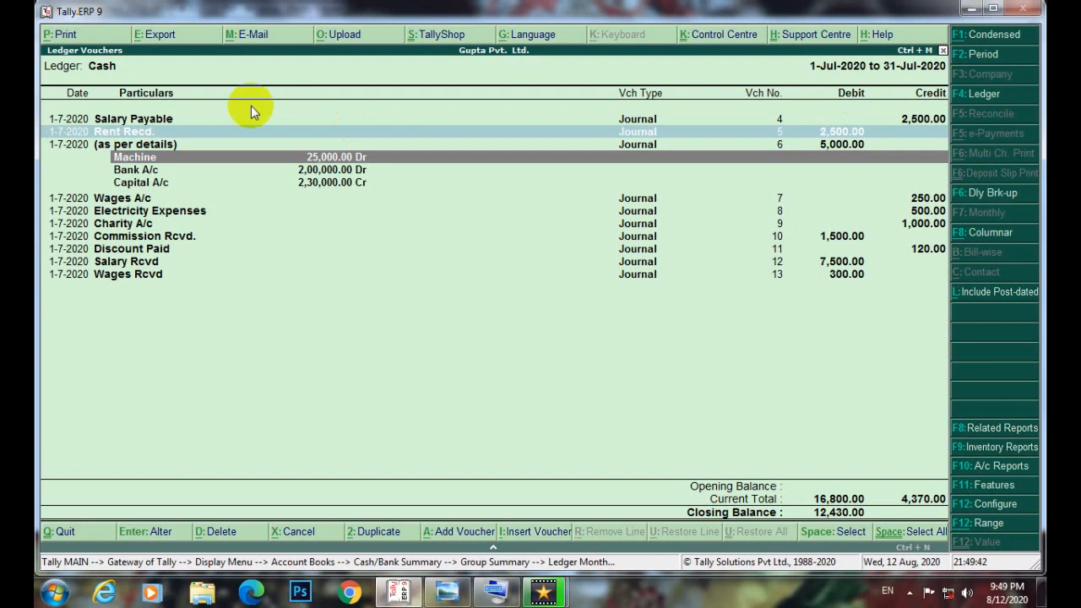
Open journal voucher 6 to examine its debit and credit ledgers, and return to the July voucher list
{"action": "key", "text": "Down"}
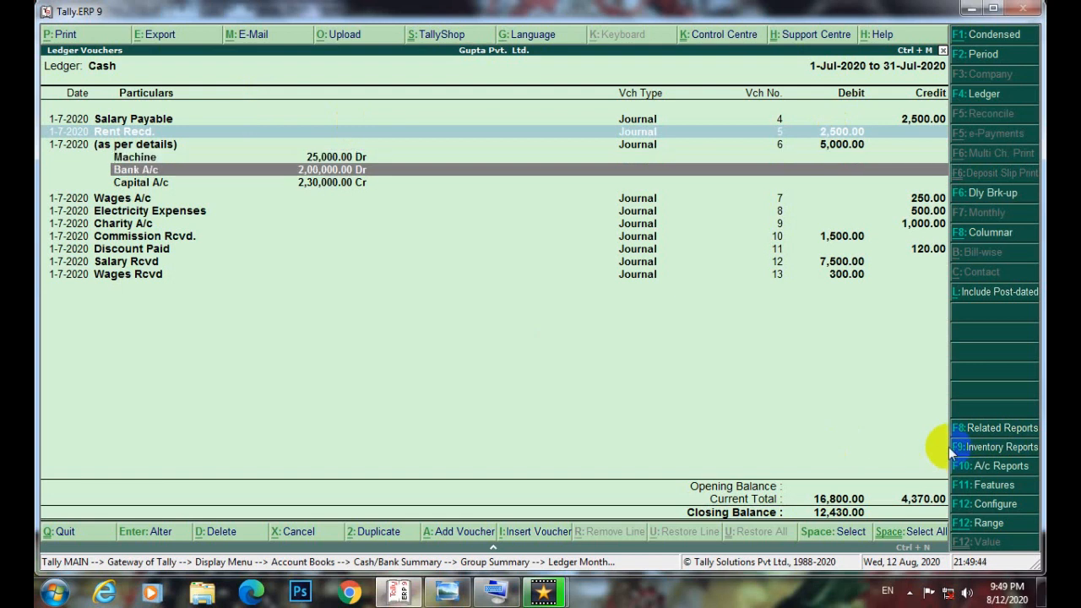
{"action": "key", "text": "Down"}
{"action": "key", "text": "Up"}
{"action": "key", "text": "Up"}
{"action": "key", "text": "Up"}
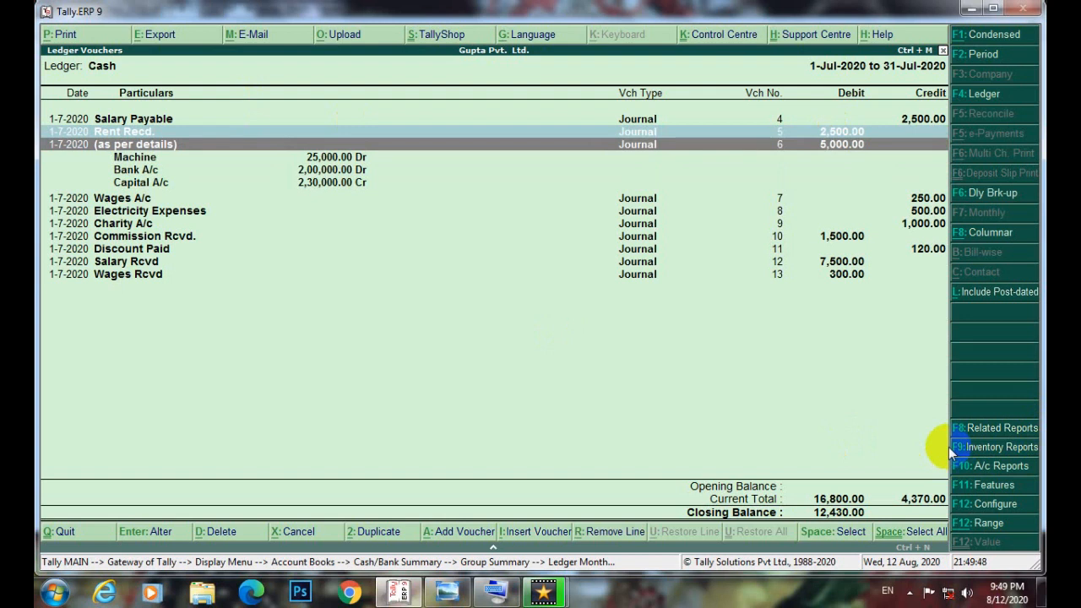
{"action": "key", "text": "Return"}
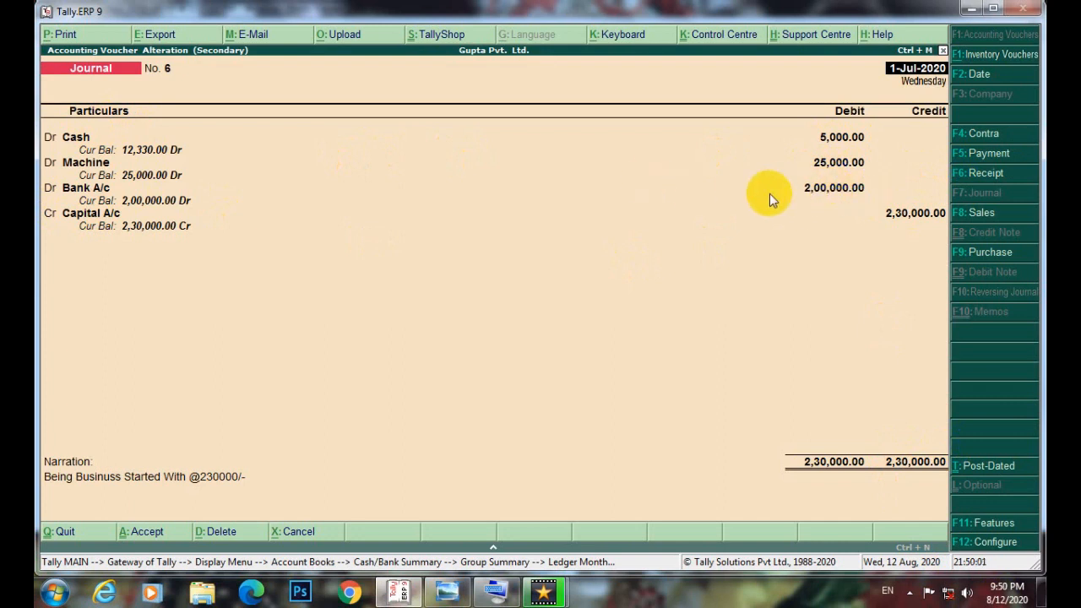
{"action": "left_click", "coordinate": [942, 51]}
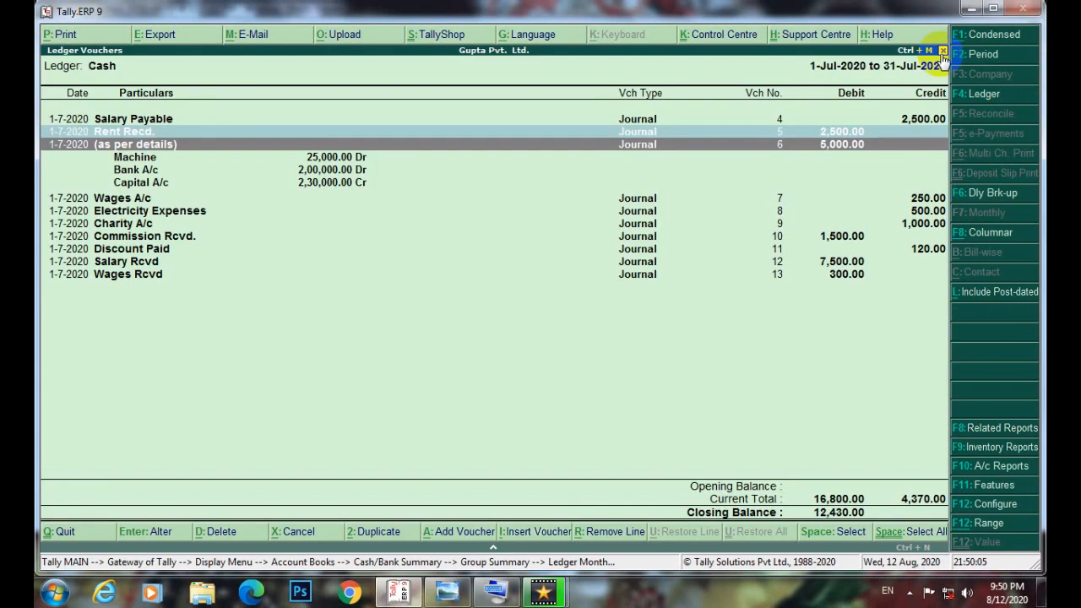
Review the July cash vouchers that follow journal voucher 6, including Wages A/c and Charity A/c
{"action": "key", "text": "Down"}
{"action": "key", "text": "Down"}
{"action": "key", "text": "Down"}
{"action": "key", "text": "Down"}
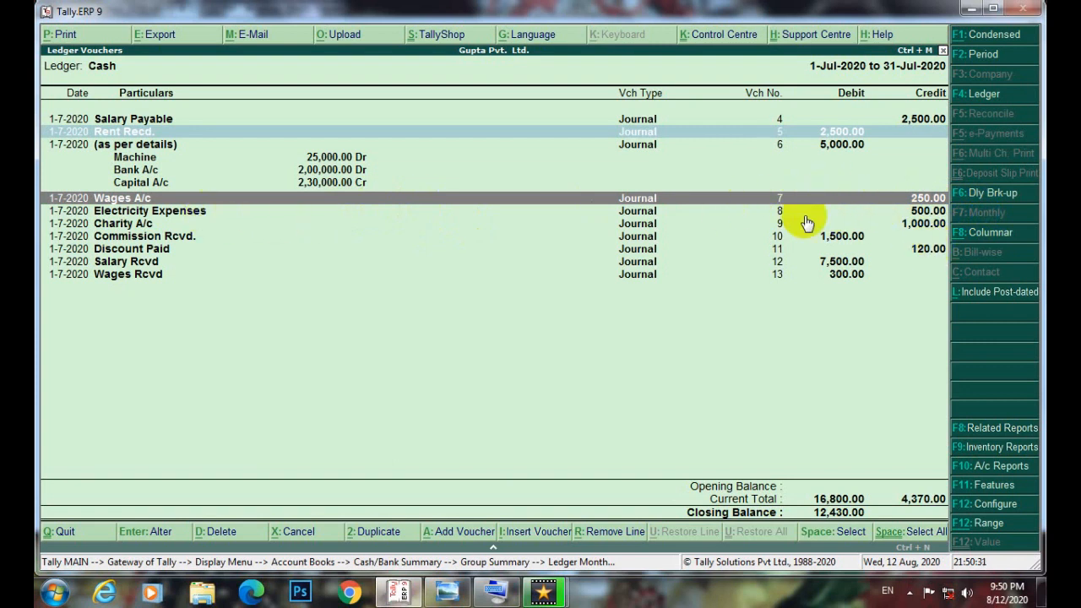
{"action": "left_click", "coordinate": [921, 224]}
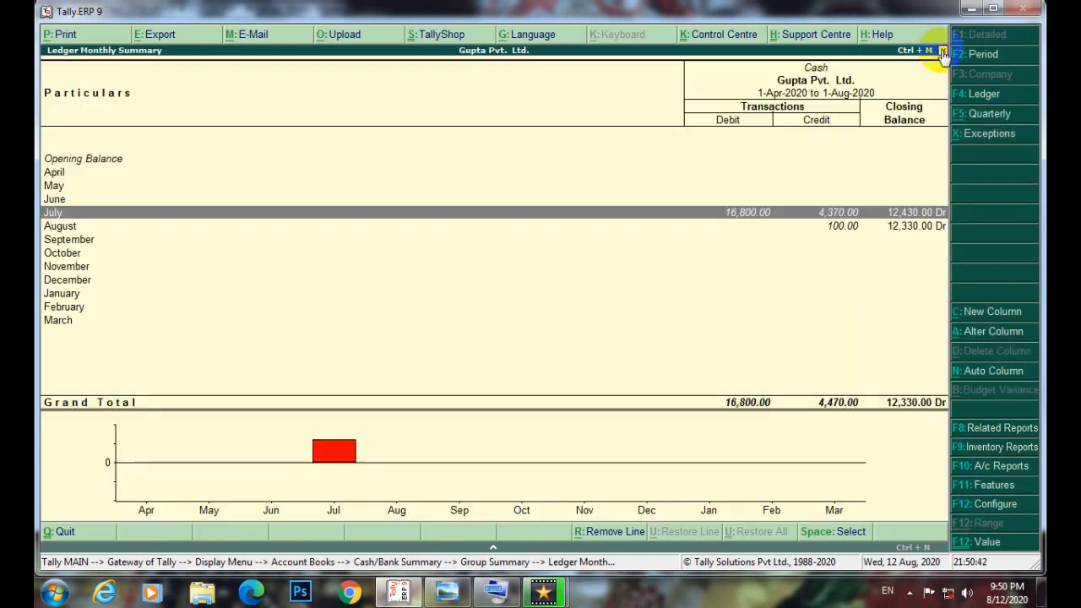
Return to the Cash ledger's monthly summary and open the August vouchers to check the Commission Pay entry
{"action": "left_click", "coordinate": [942, 51]}
{"action": "key", "text": "Down"}
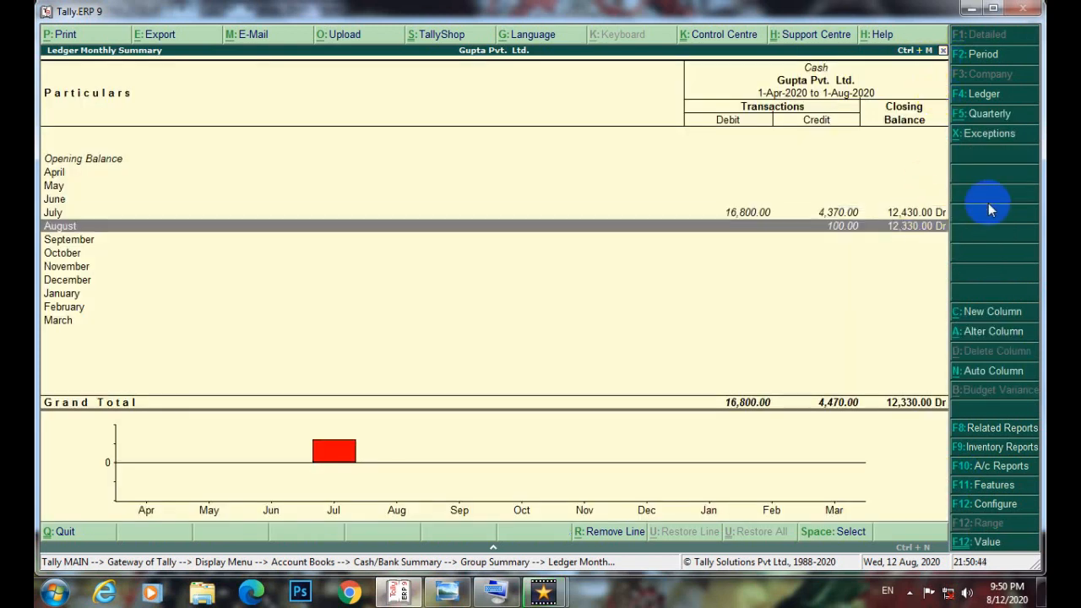
{"action": "key", "text": "Return"}
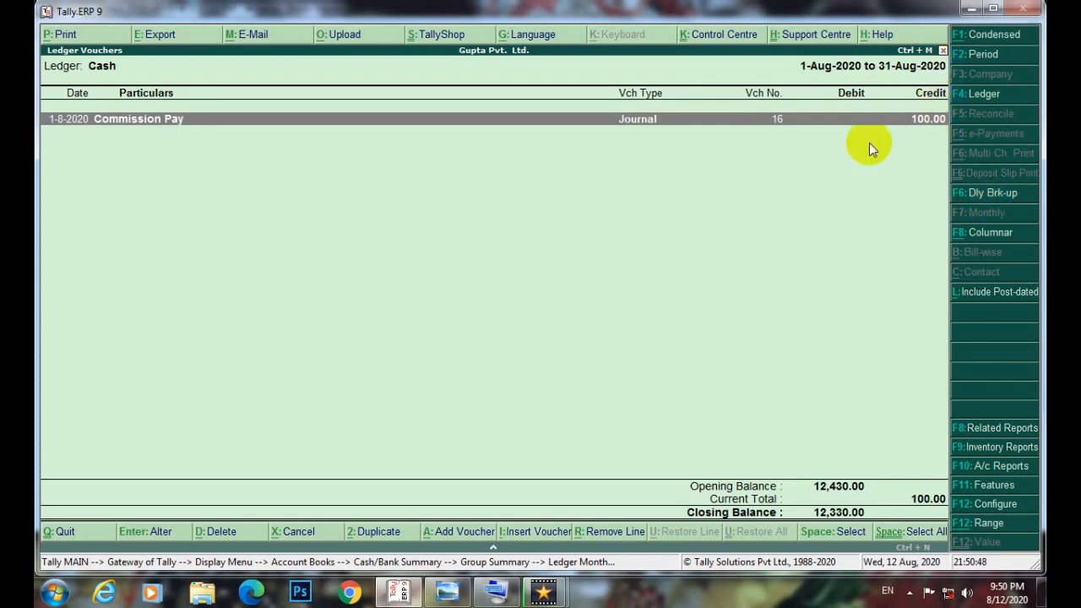
Close the cash reports back to the Gateway of Tally and open a new journal voucher
{"action": "left_click", "coordinate": [942, 50]}
{"action": "left_click", "coordinate": [943, 51]}
{"action": "left_click", "coordinate": [943, 51]}
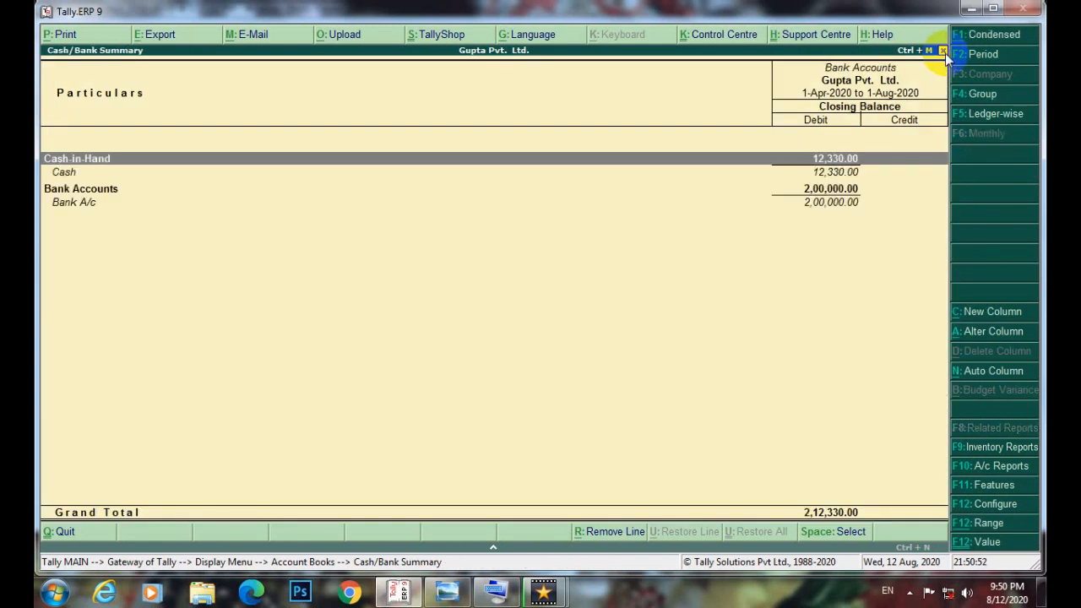
{"action": "left_click", "coordinate": [943, 51]}
{"action": "left_click", "coordinate": [942, 51]}
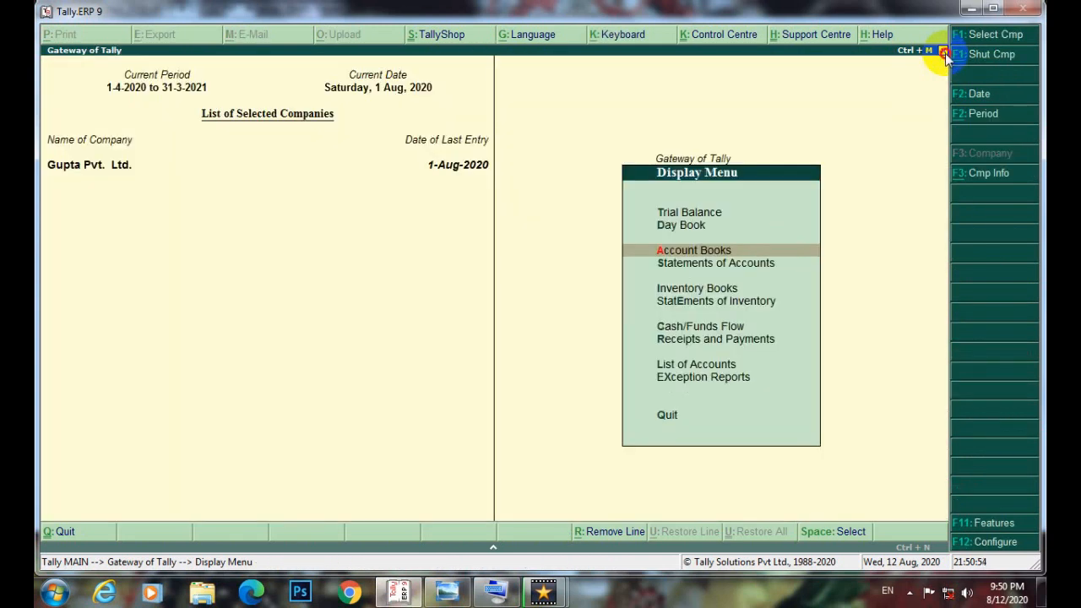
{"action": "left_click", "coordinate": [943, 52]}
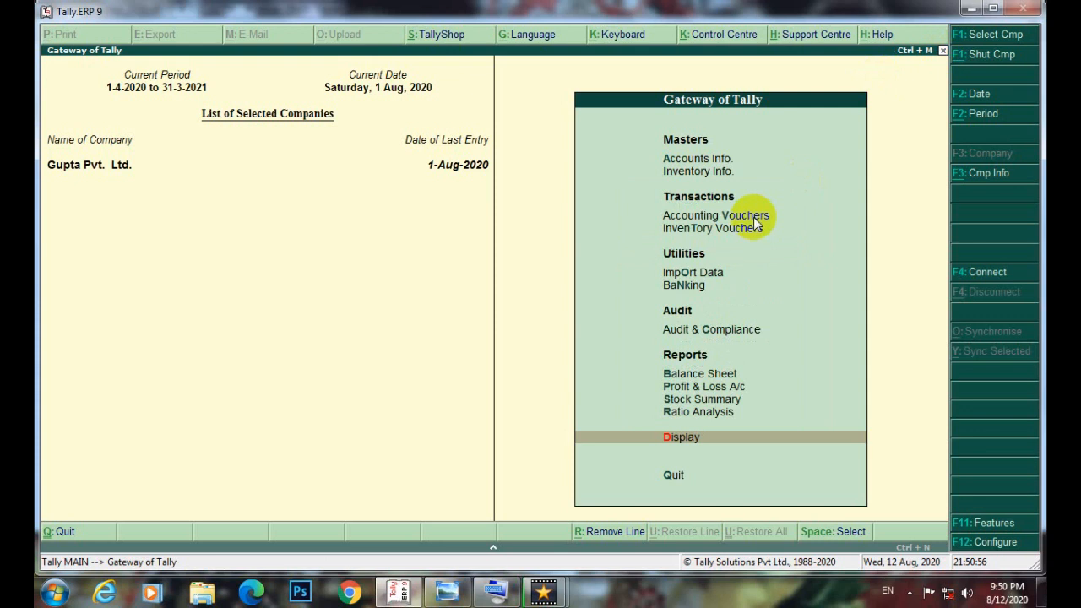
{"action": "left_click", "coordinate": [756, 217]}
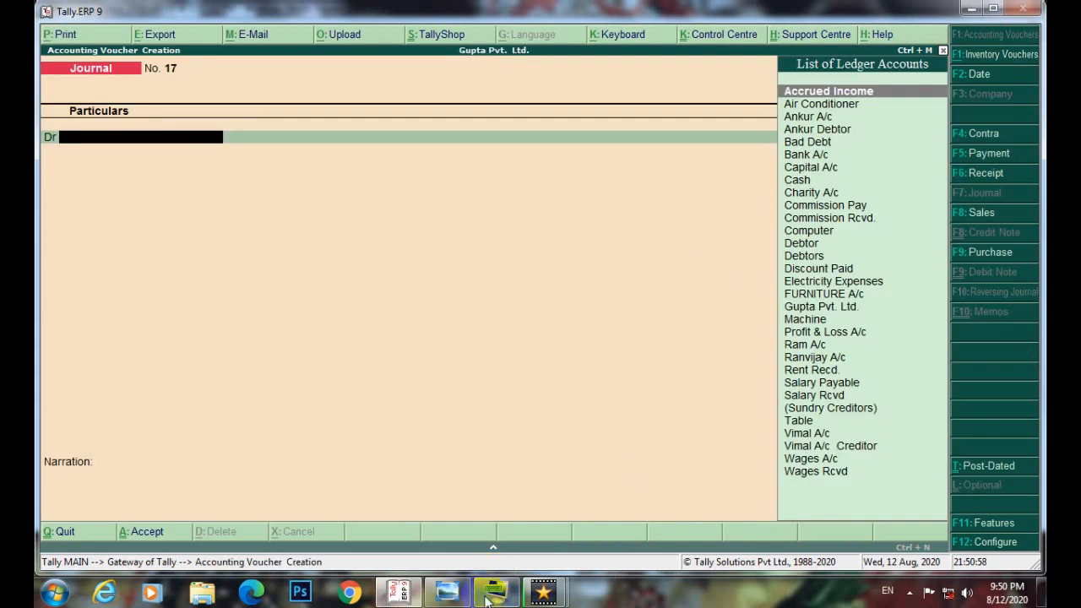
Check the sheet's entry for cash received from the bank and debit Cash with 1000 in the new journal voucher
{"action": "left_click", "coordinate": [459, 596]}
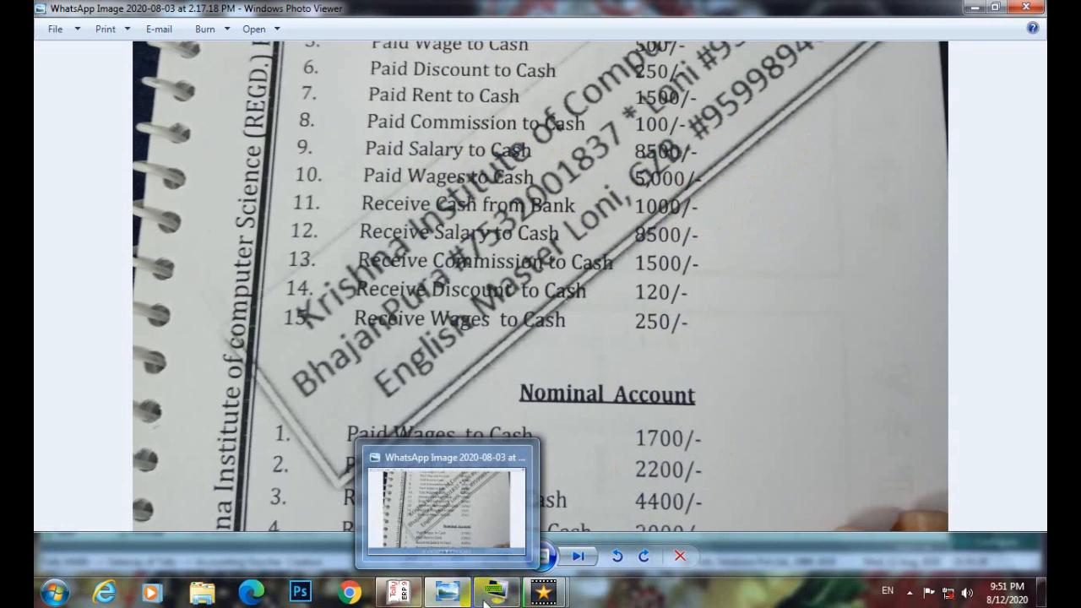
{"action": "mouse_move", "coordinate": [497, 598]}
{"action": "left_click", "coordinate": [398, 590]}
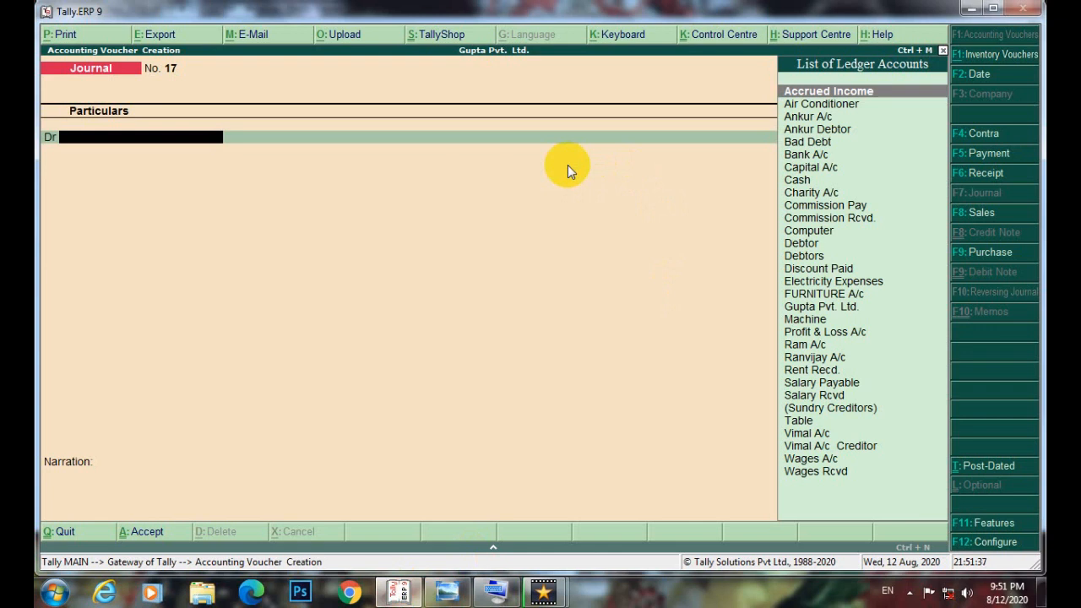
{"action": "type", "text": "c"}
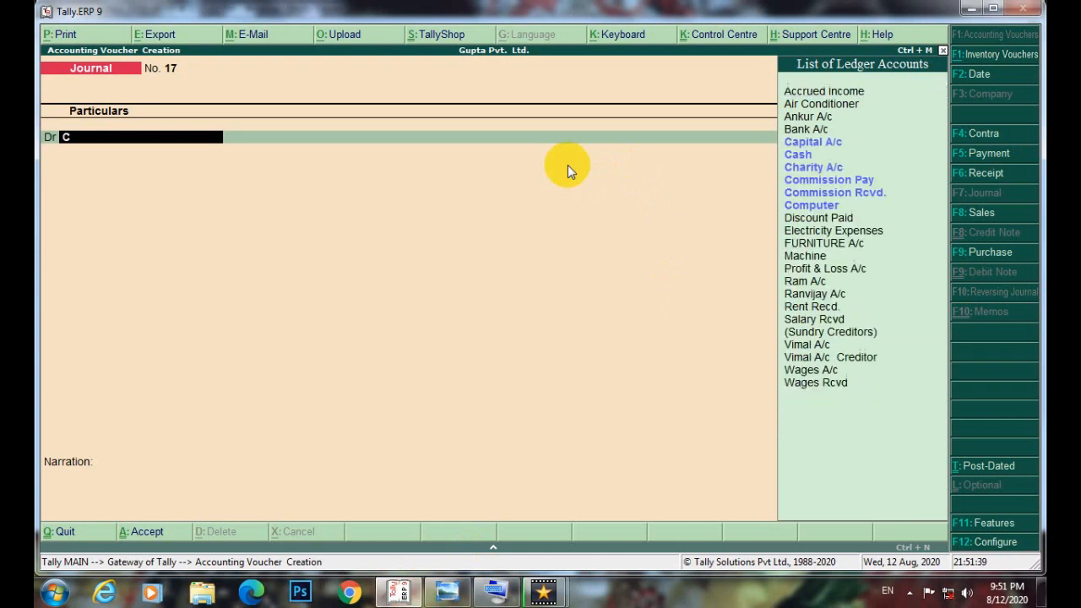
{"action": "key", "text": "Down"}
{"action": "key", "text": "Return"}
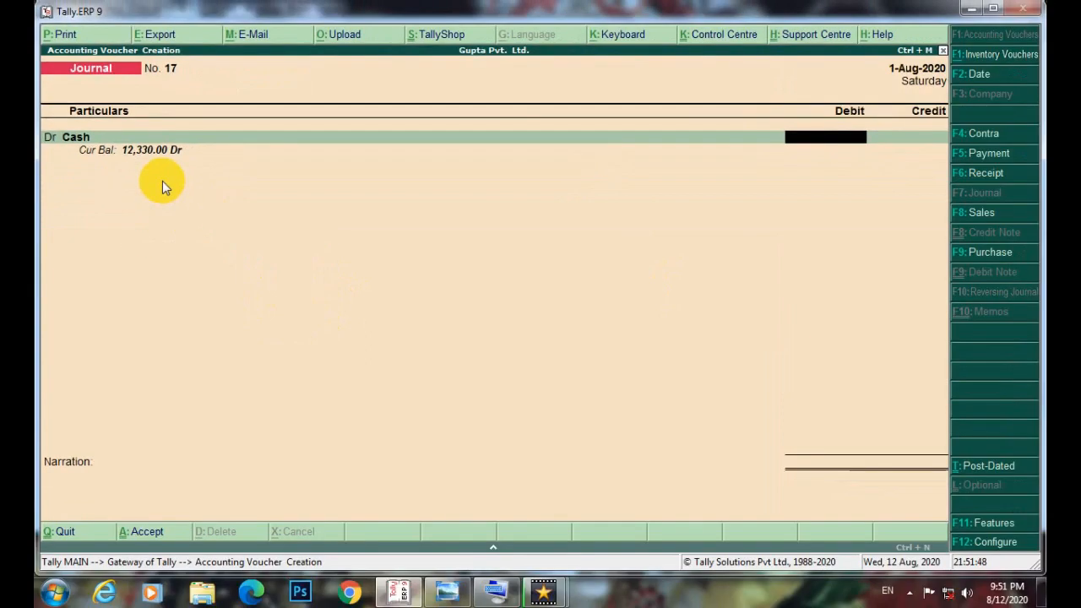
{"action": "type", "text": "1000"}
{"action": "key", "text": "Return"}
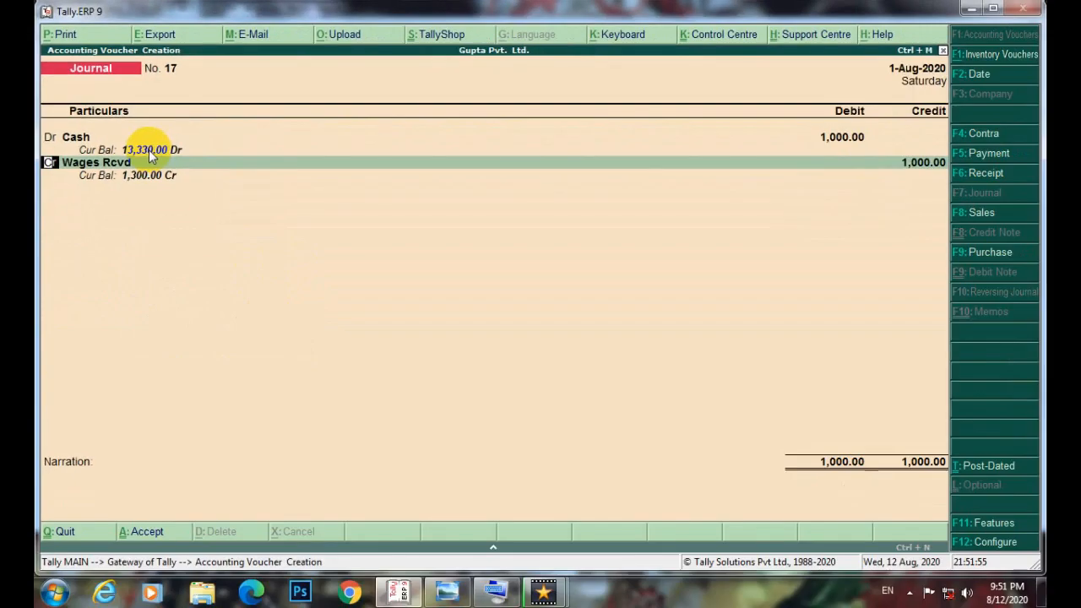
Credit Bank A/c with 1,000 as the voucher's second ledger line, comparing the amount with the transaction sheet
{"action": "key", "text": "Return"}
{"action": "type", "text": "b"}
{"action": "key", "text": "Down"}
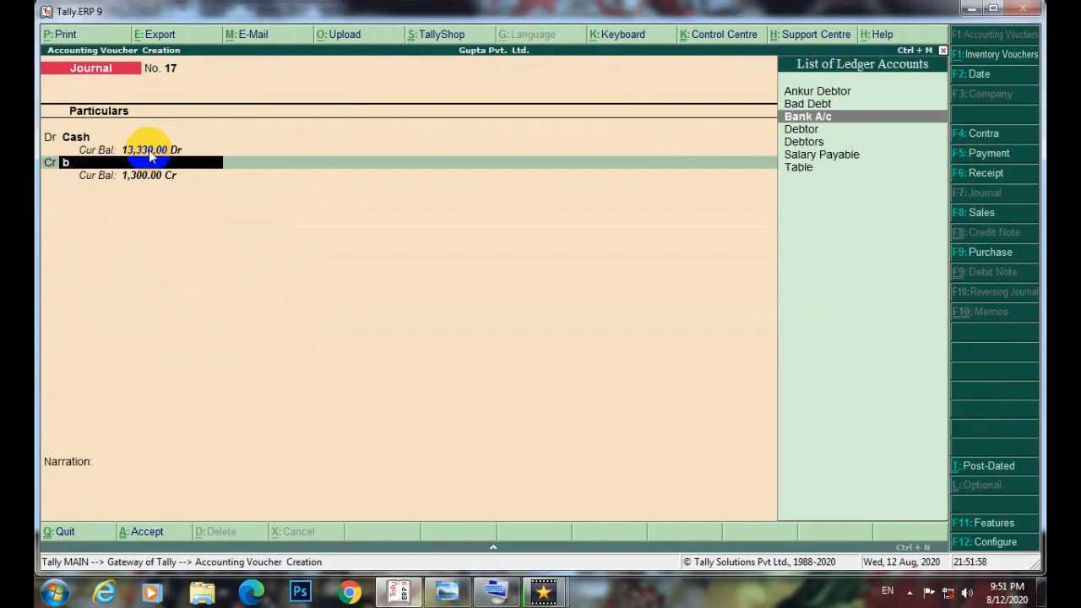
{"action": "key", "text": "Return"}
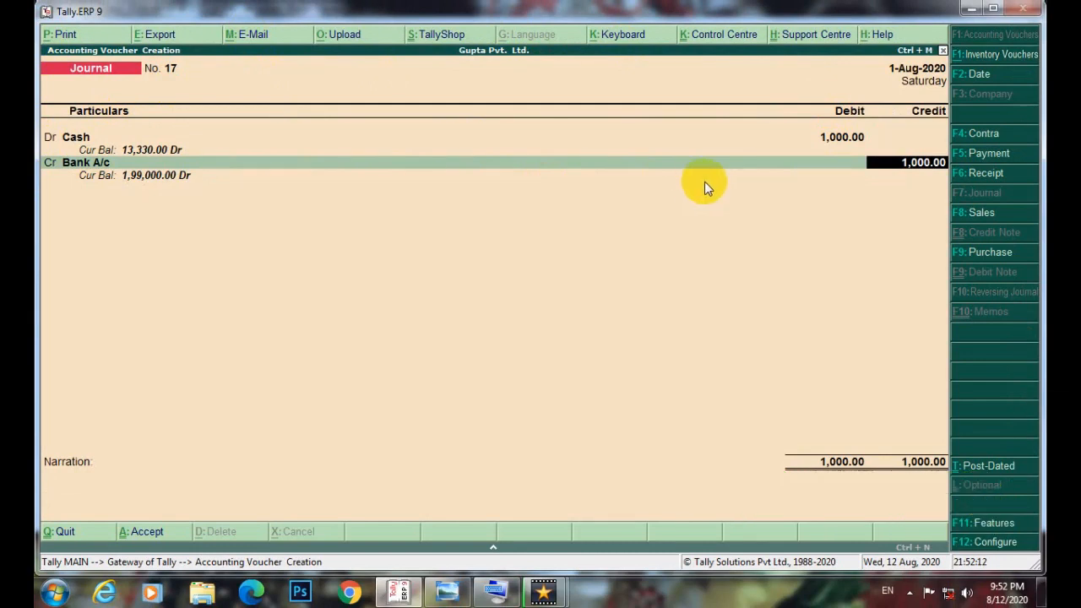
{"action": "left_click", "coordinate": [452, 593]}
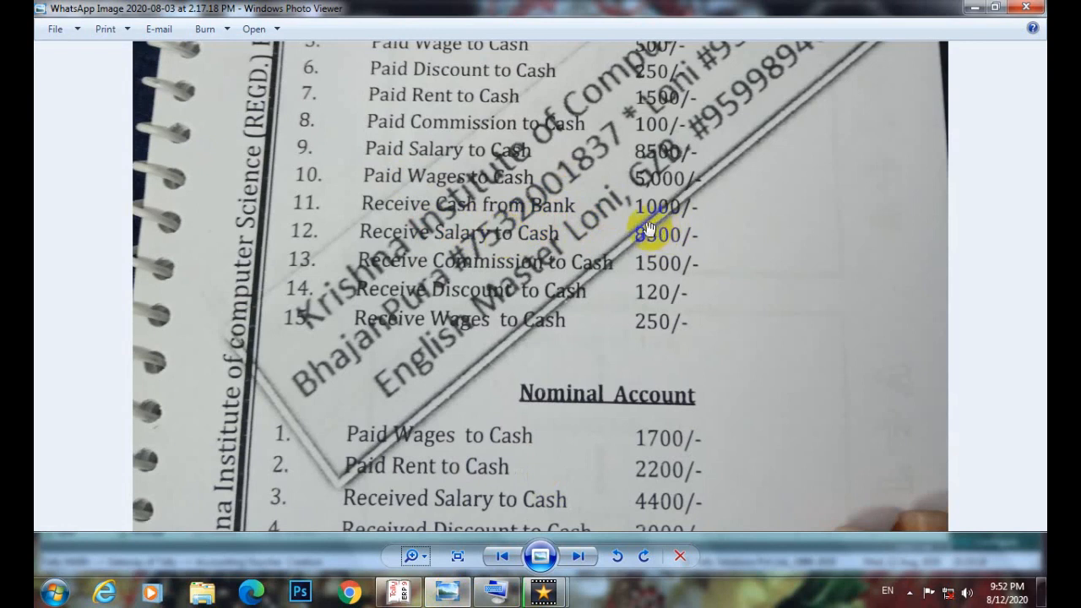
{"action": "left_click", "coordinate": [402, 594]}
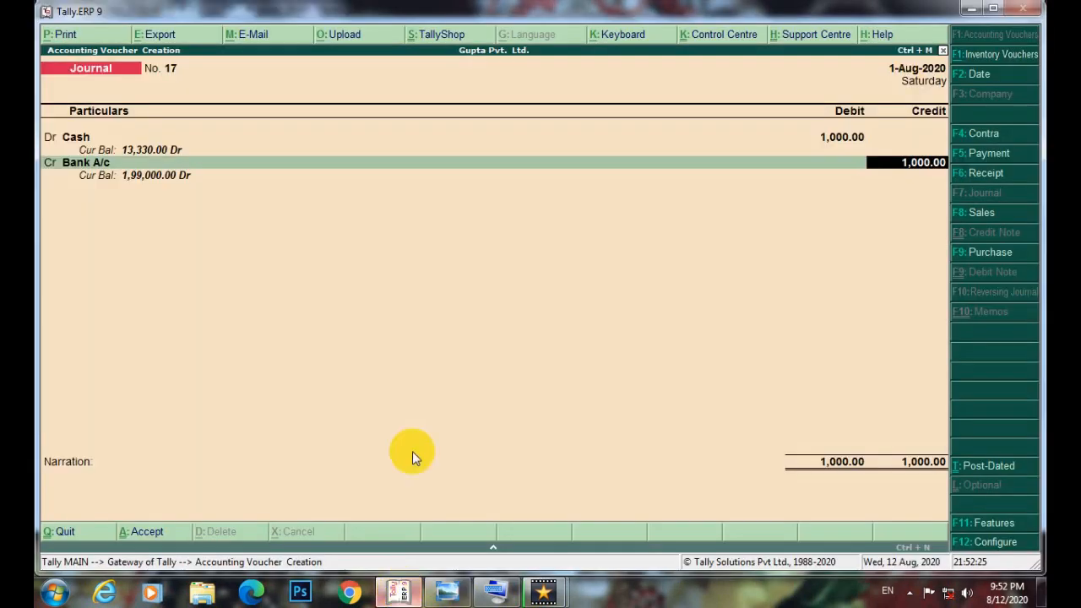
Allocate the bank credit as a cheque with cheque range Not Applicable and blank instrument number, and save the voucher without a narration
{"action": "key", "text": "Return"}
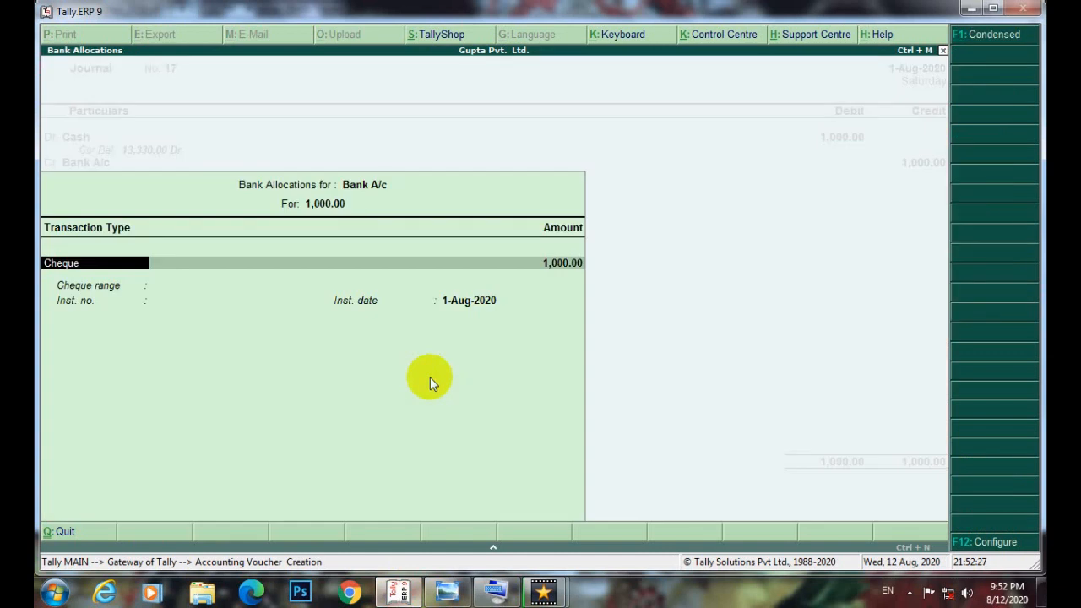
{"action": "key", "text": "Return"}
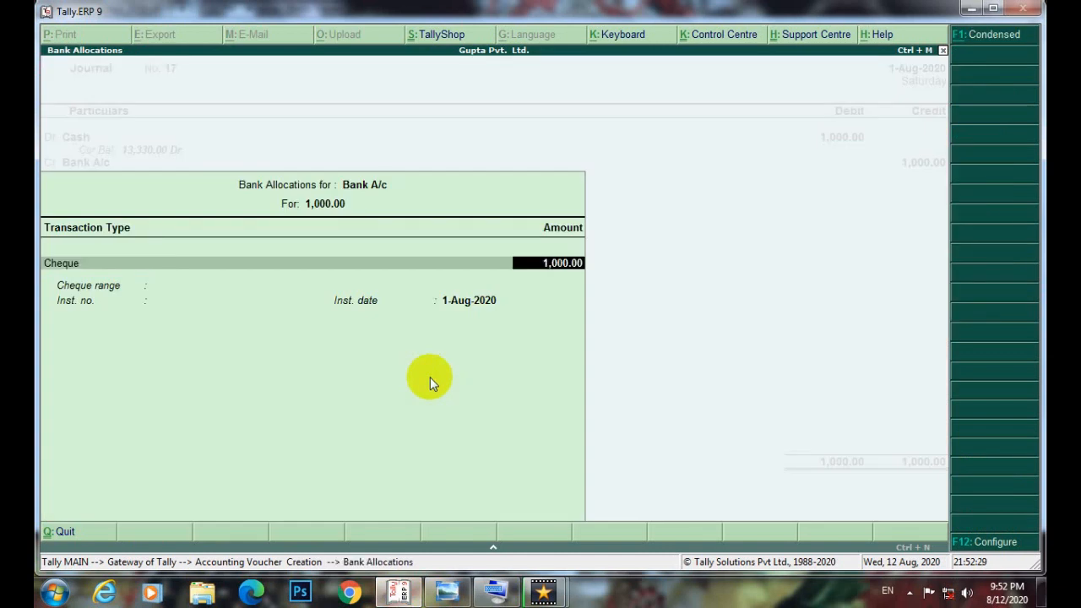
{"action": "key", "text": "Return"}
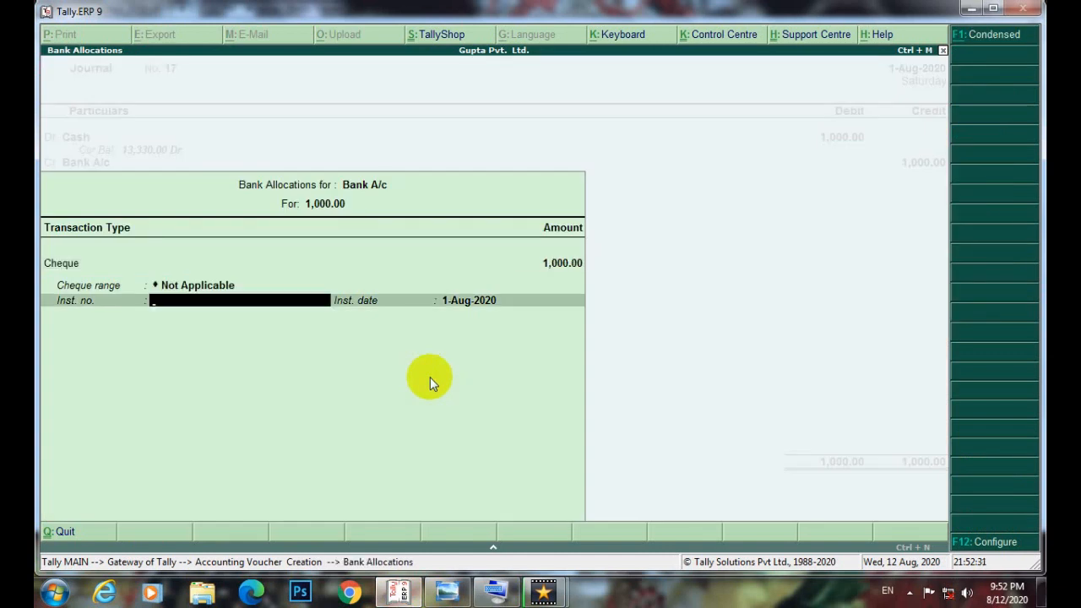
{"action": "key", "text": "Return"}
{"action": "key", "text": "Return"}
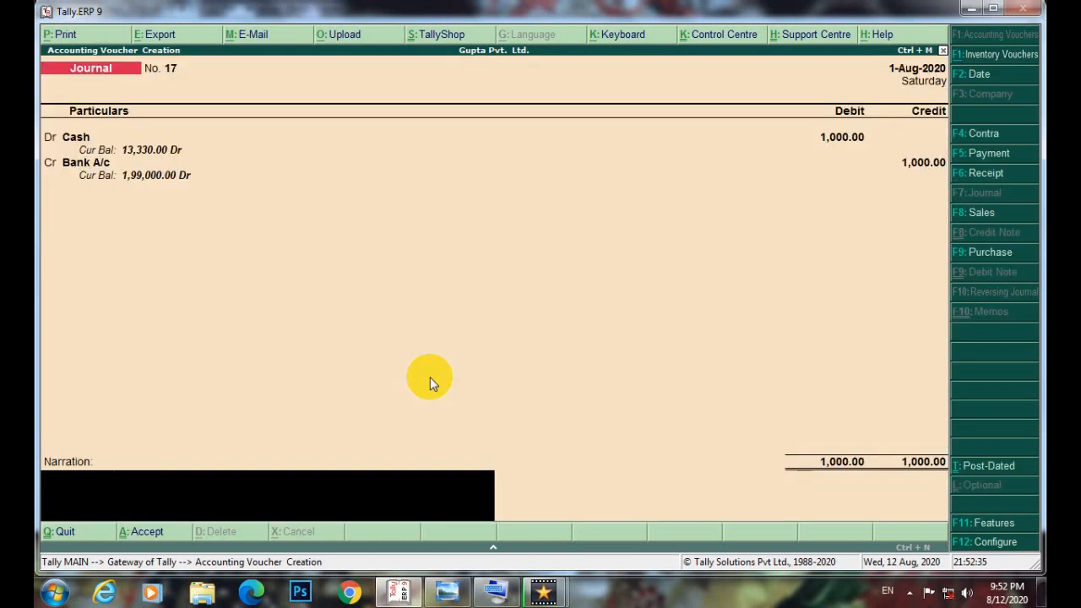
{"action": "key", "text": "Return"}
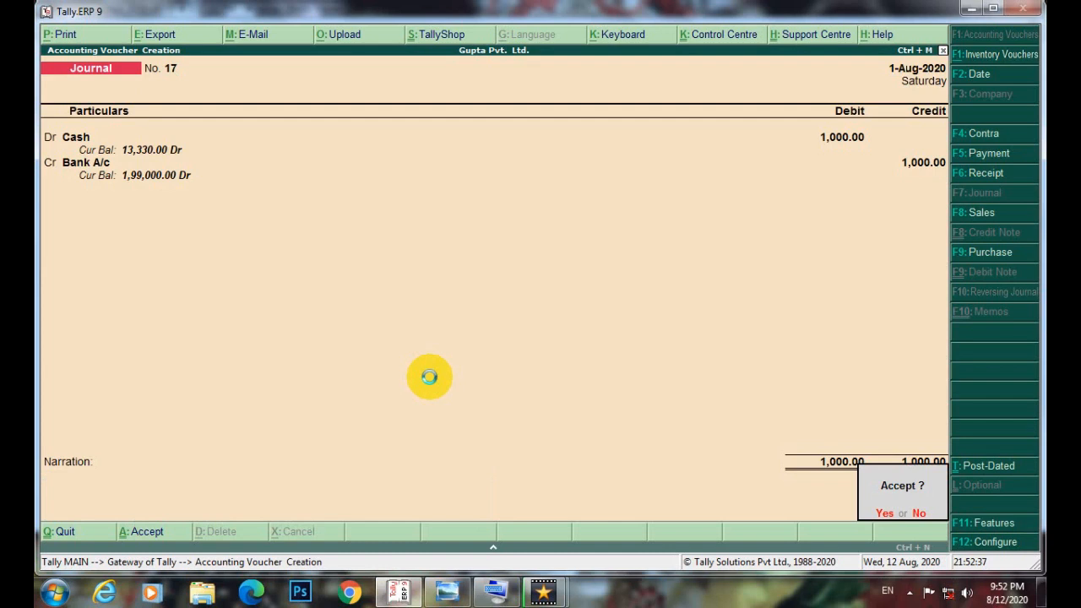
{"action": "key", "text": "Return"}
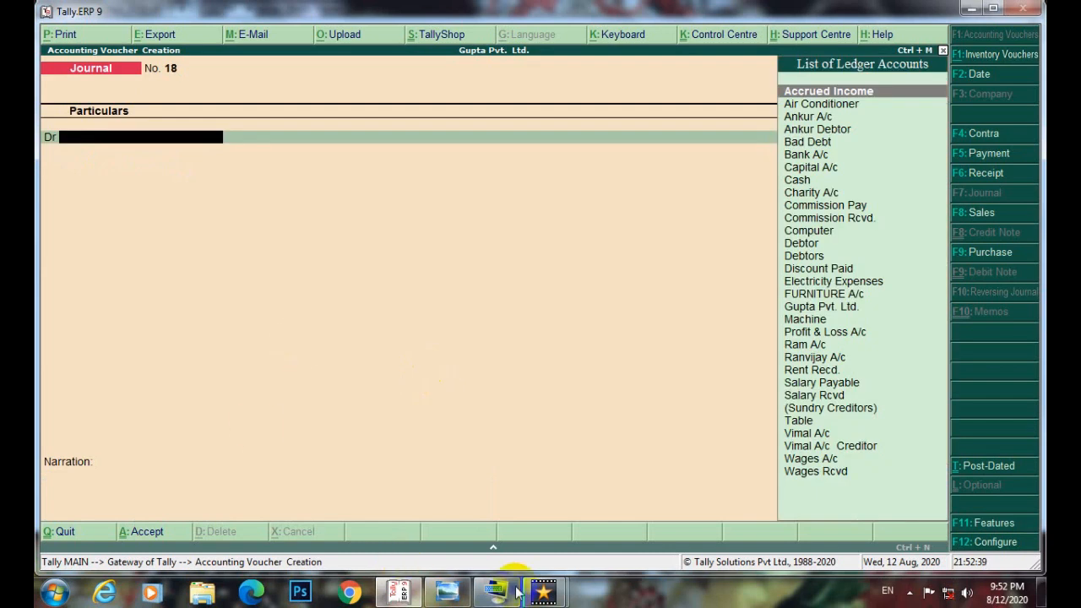
Check the sheet's wages receipt and debit Wages Rcvd with 250 in the next journal voucher
{"action": "left_click", "coordinate": [447, 591]}
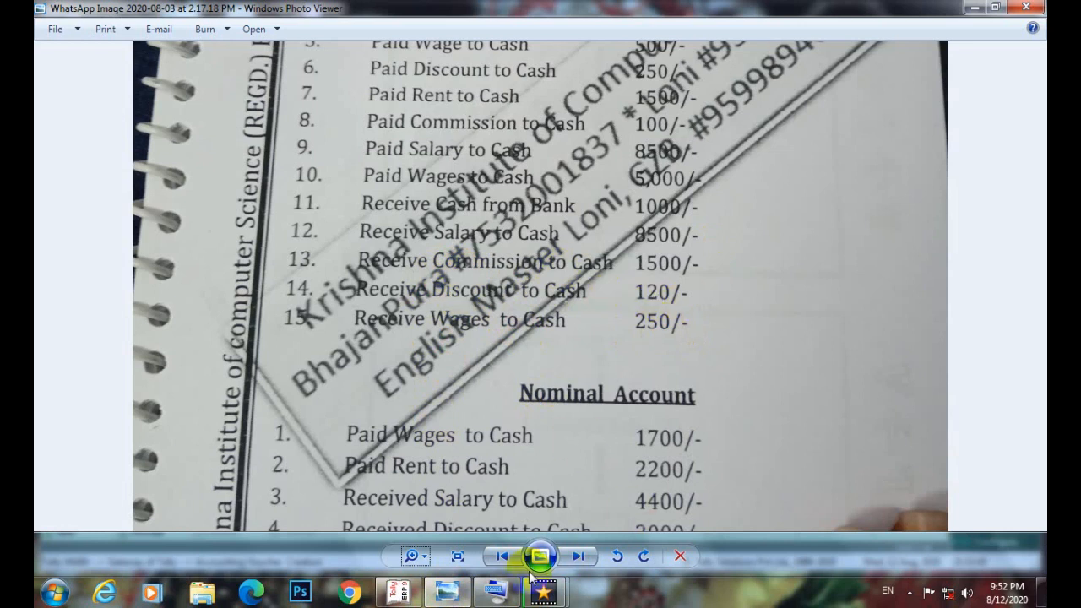
{"action": "left_click", "coordinate": [398, 590]}
{"action": "left_click", "coordinate": [120, 155]}
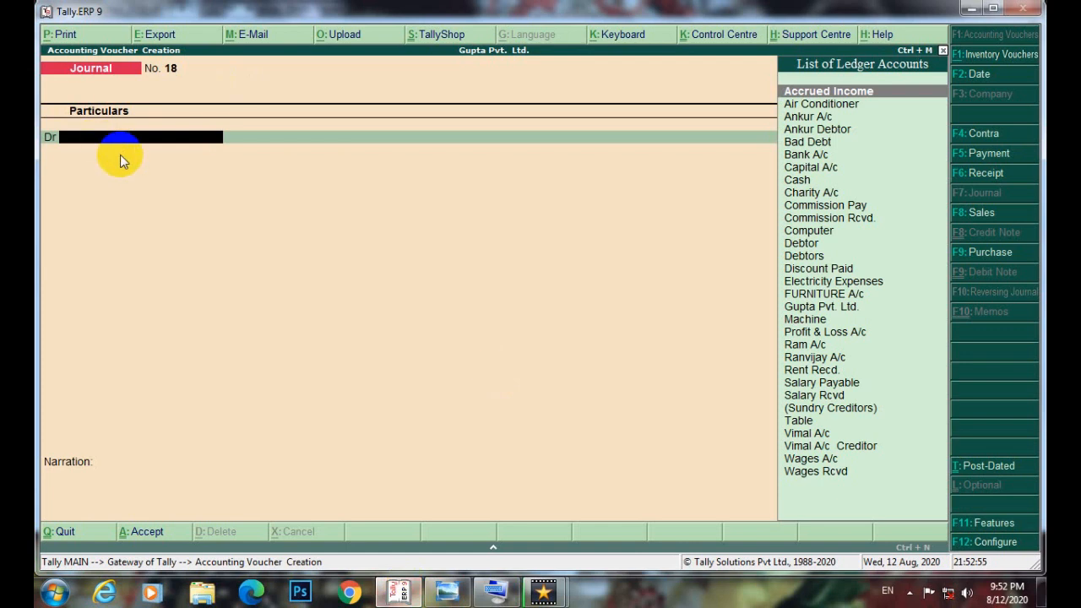
{"action": "type", "text": "w"}
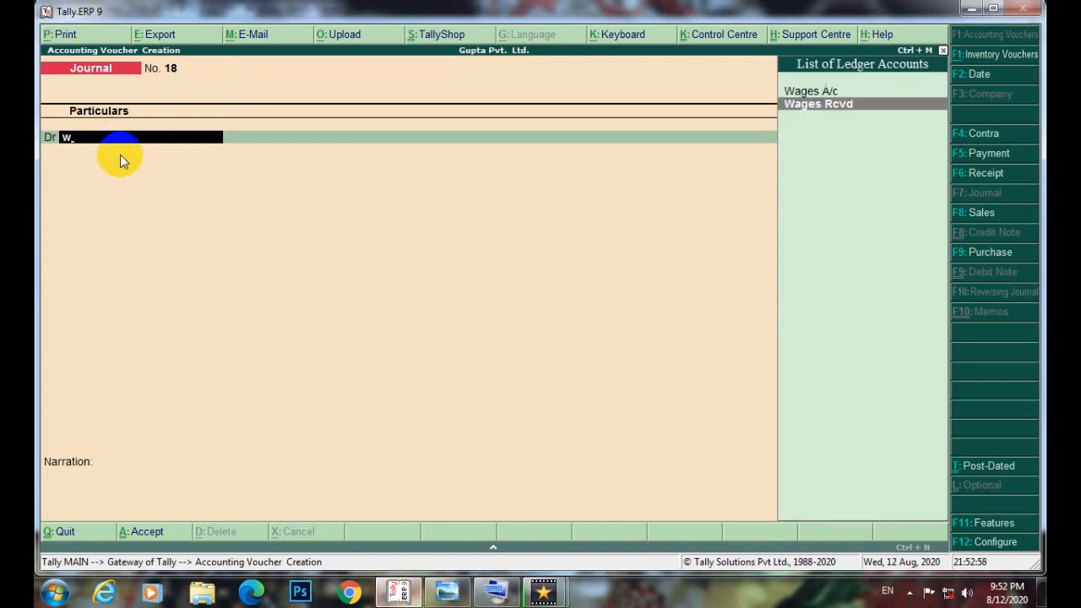
{"action": "key", "text": "Down"}
{"action": "key", "text": "Return"}
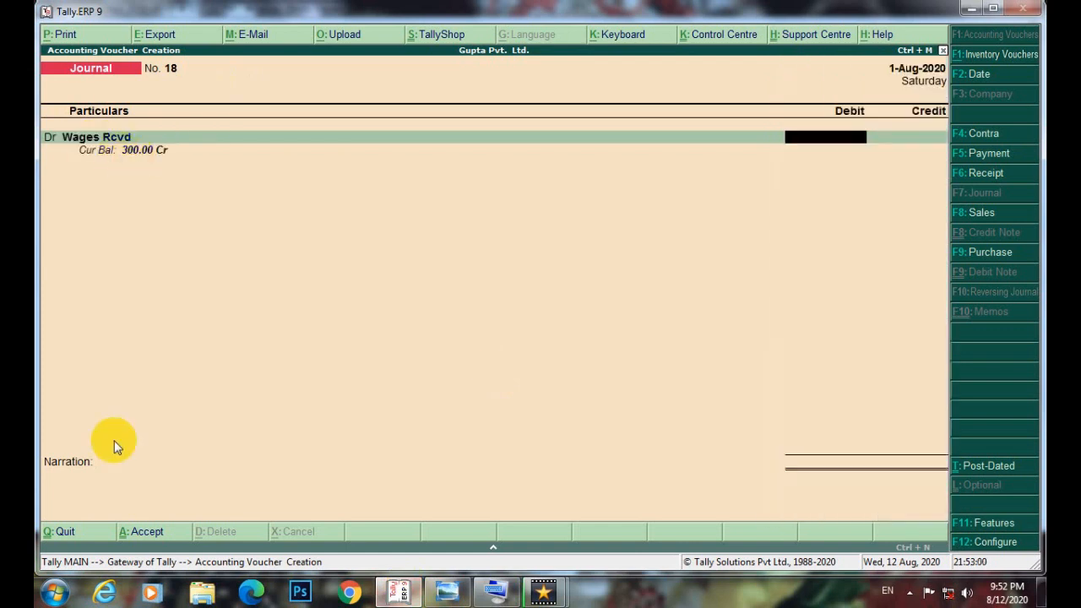
{"action": "left_click", "coordinate": [397, 593]}
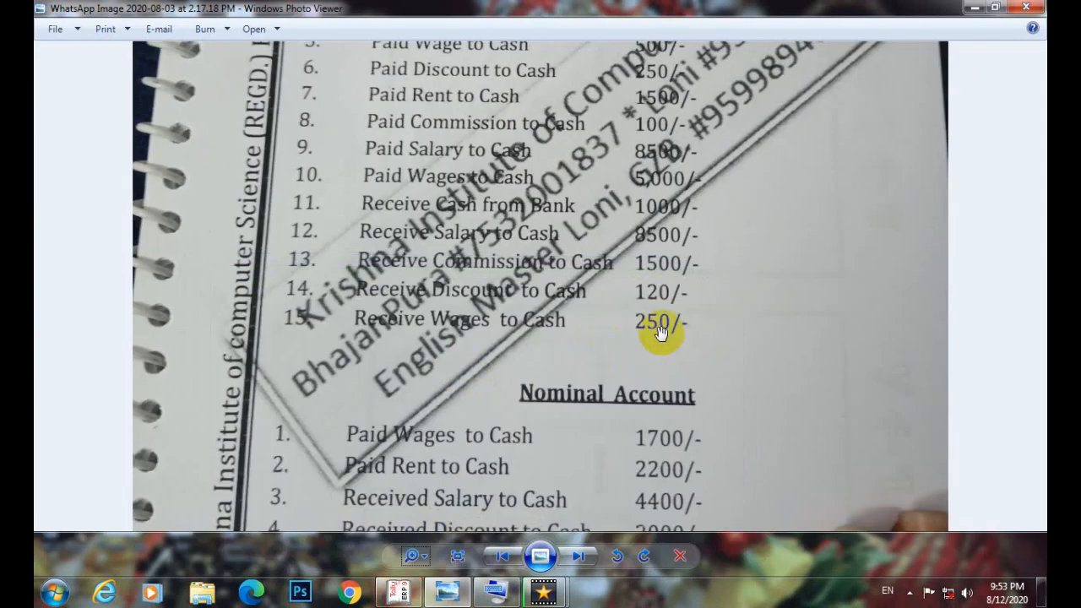
{"action": "left_click", "coordinate": [402, 592]}
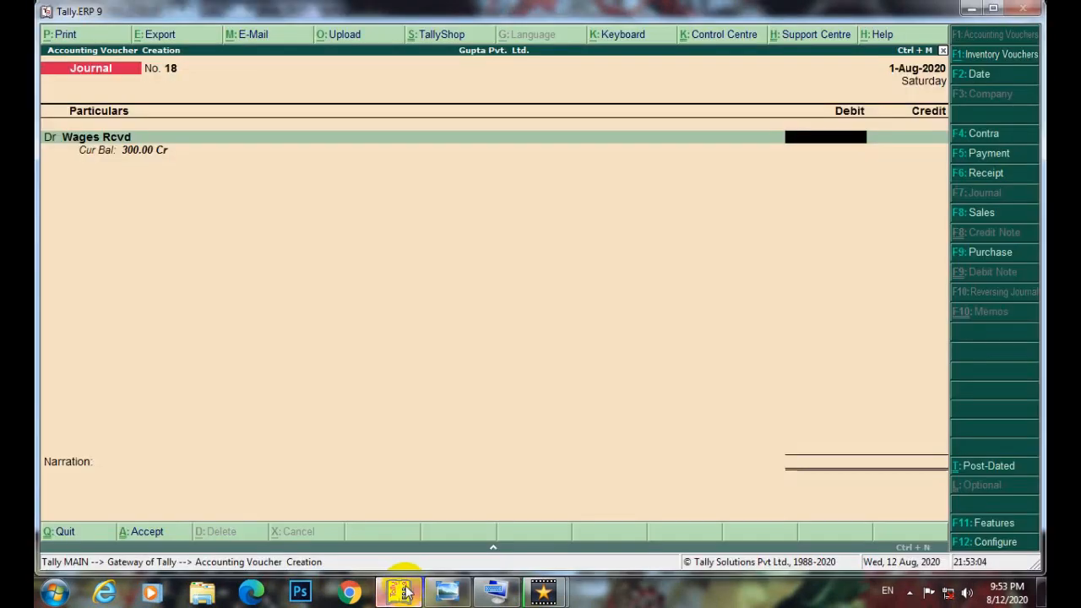
{"action": "type", "text": "250"}
{"action": "key", "text": "Return"}
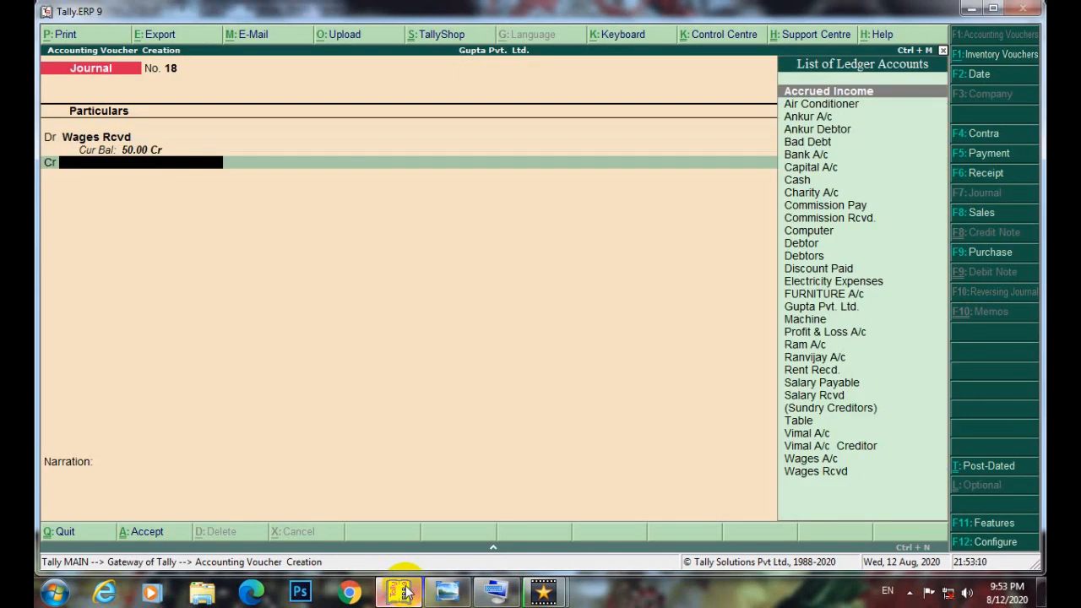
Go back to the debit line and replace its ledger with Cash, keeping the amount of 250
{"action": "key", "text": "BackSpace"}
{"action": "key", "text": "BackSpace"}
{"action": "key", "text": "BackSpace"}
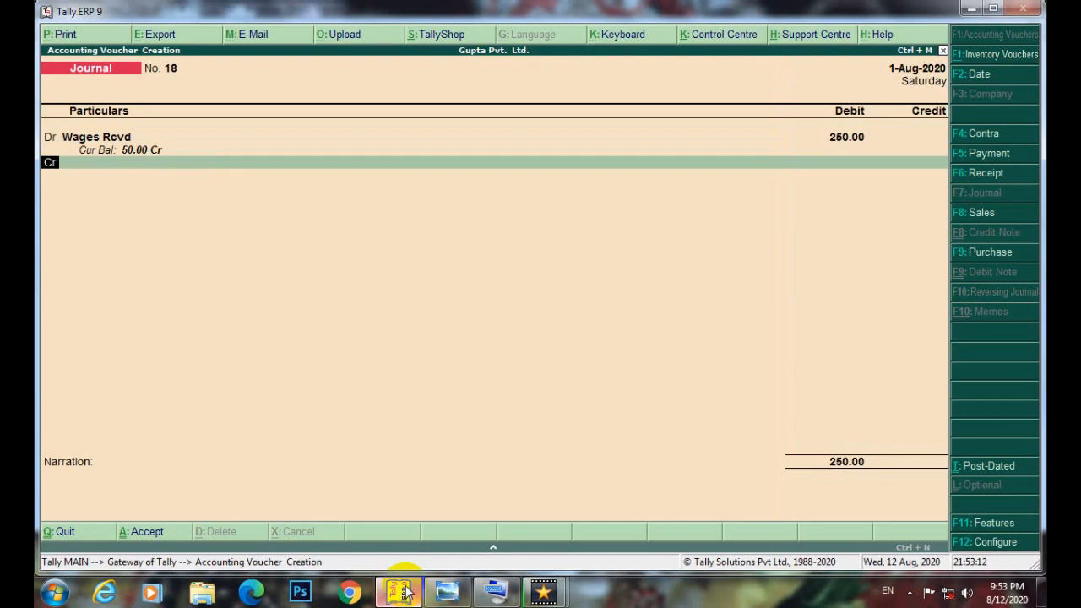
{"action": "type", "text": "ch"}
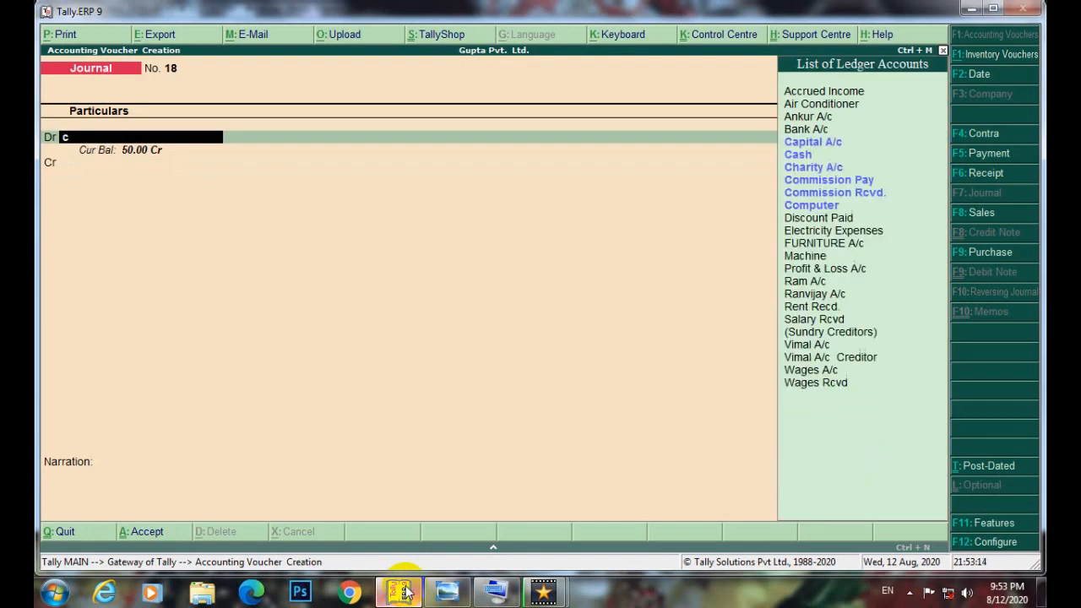
{"action": "key", "text": "BackSpace"}
{"action": "key", "text": "BackSpace"}
{"action": "key", "text": "Up"}
{"action": "key", "text": "Return"}
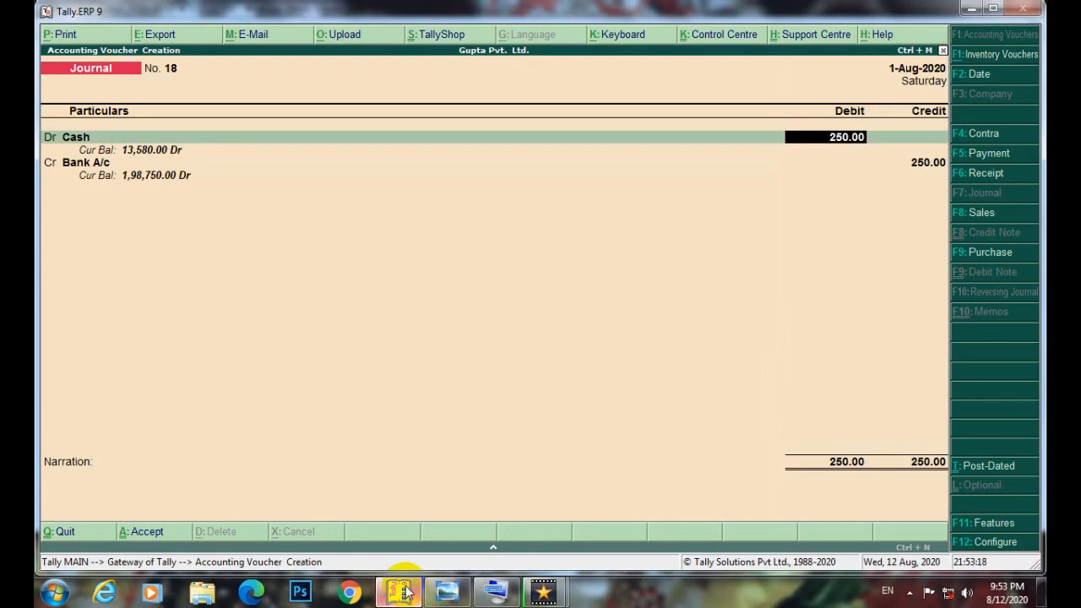
Set the credit ledger to Wages Rcvd for 250 and save the voucher without a narration
{"action": "key", "text": "Return"}
{"action": "key", "text": "Return"}
{"action": "type", "text": "w"}
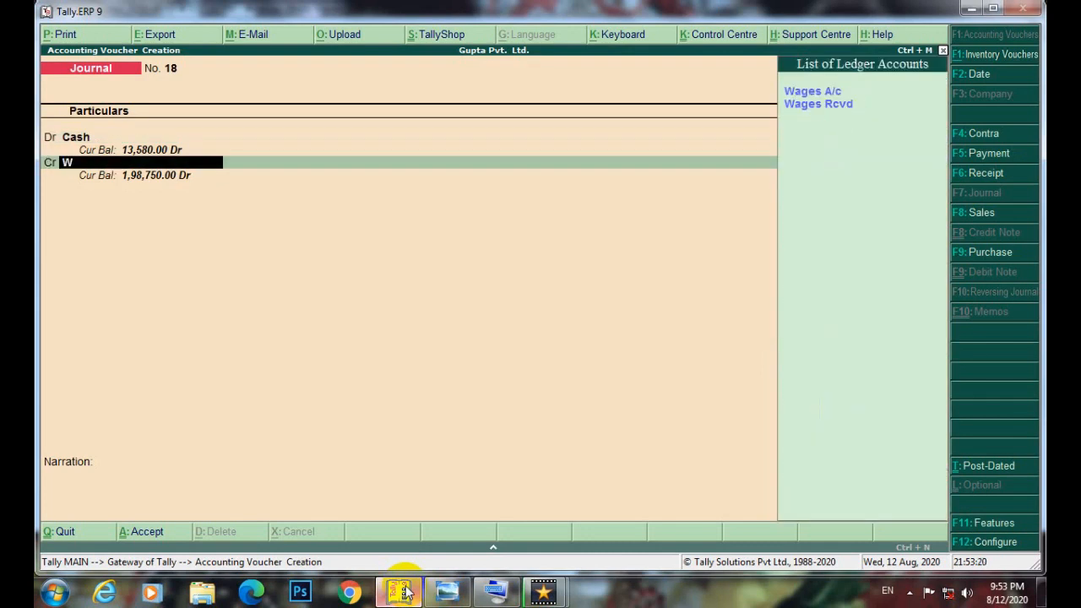
{"action": "key", "text": "Down"}
{"action": "key", "text": "Return"}
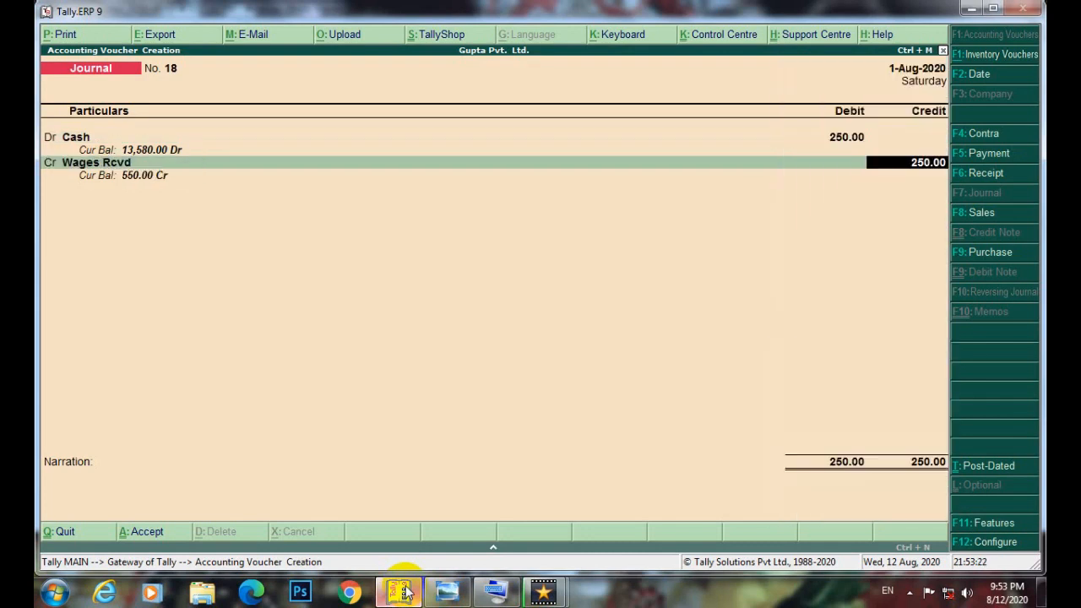
{"action": "key", "text": "Return"}
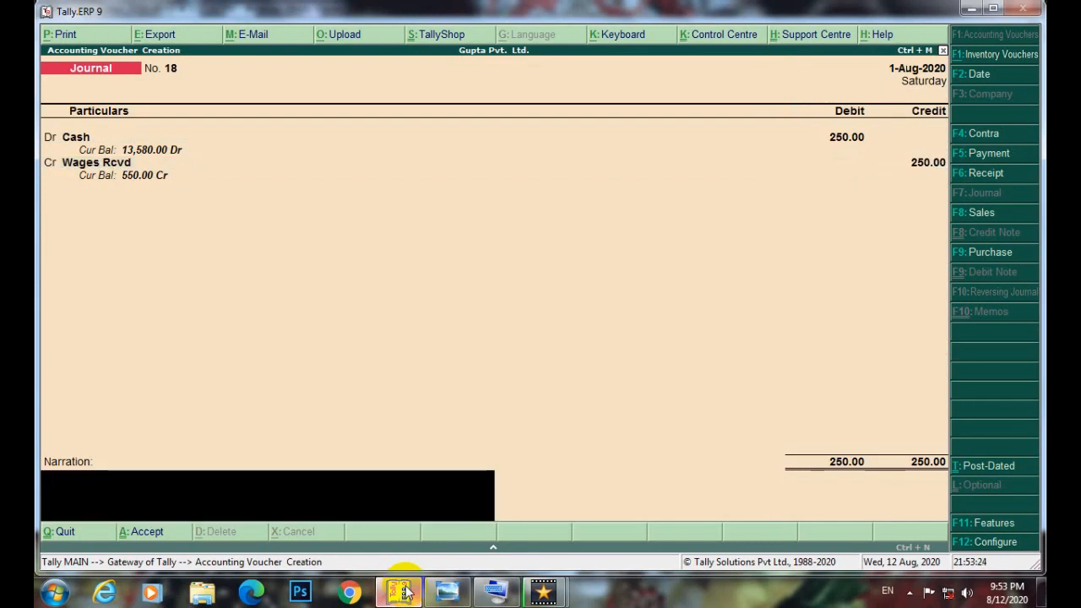
{"action": "key", "text": "Return"}
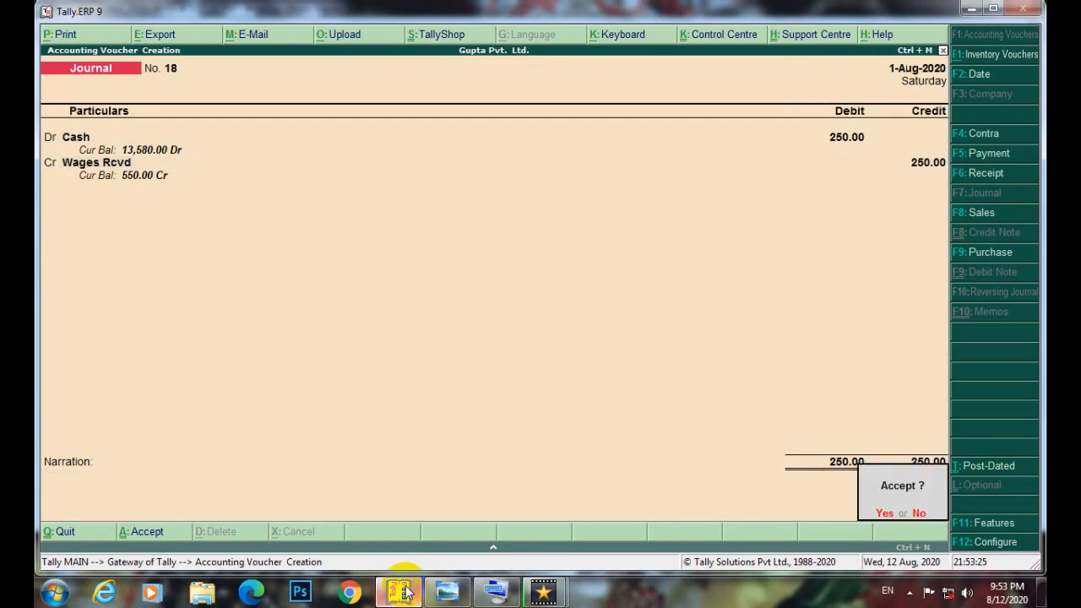
{"action": "key", "text": "Return"}
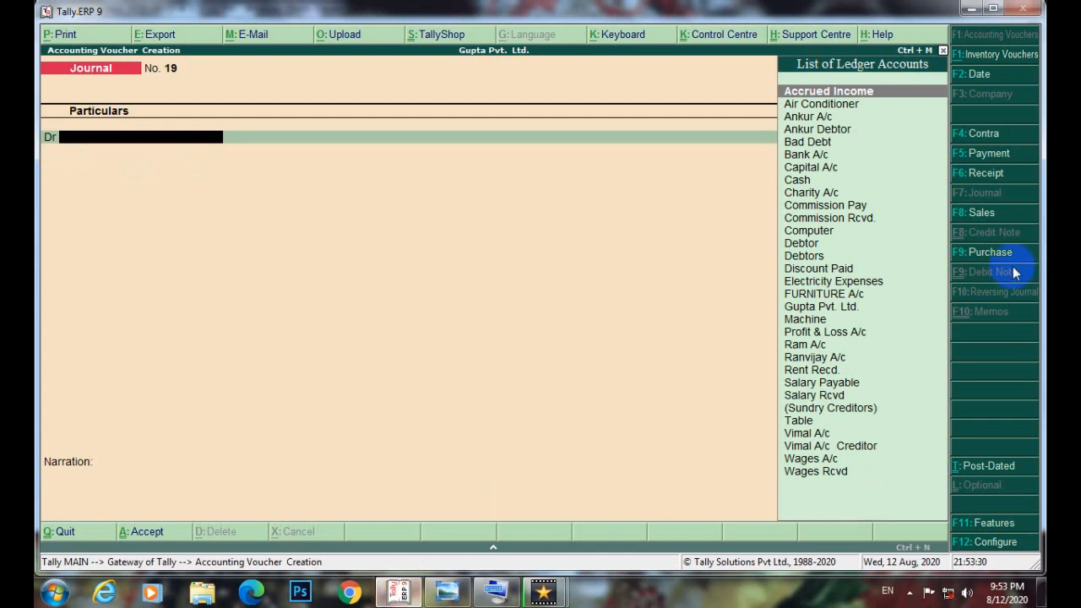
Leave voucher entry, display the Cash/Bank Books and open the Cash-in-Hand group summary to check the cash balance
{"action": "left_click", "coordinate": [942, 53]}
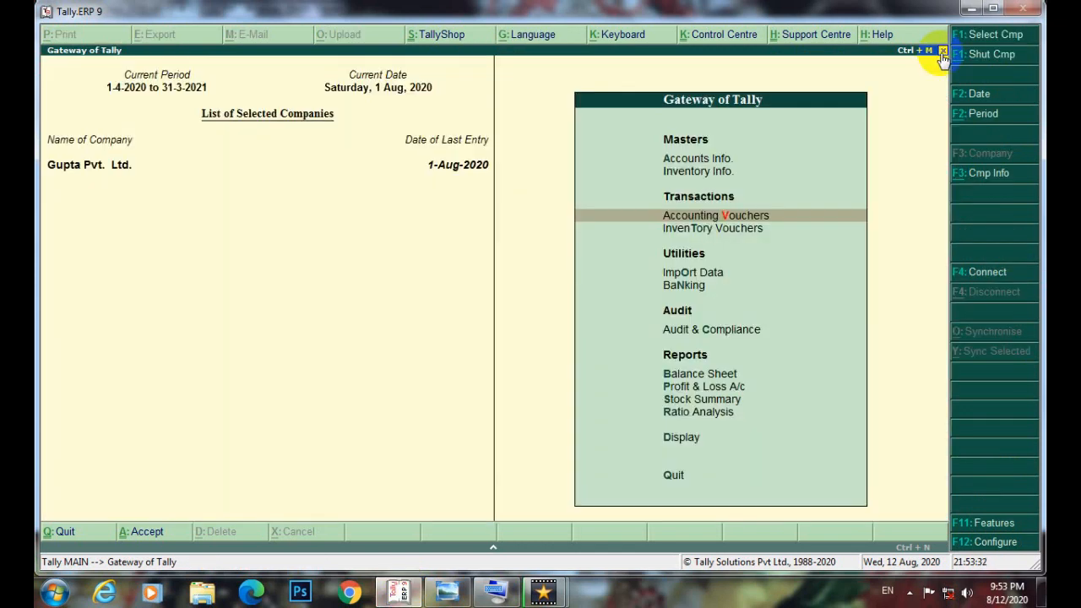
{"action": "left_click", "coordinate": [682, 437]}
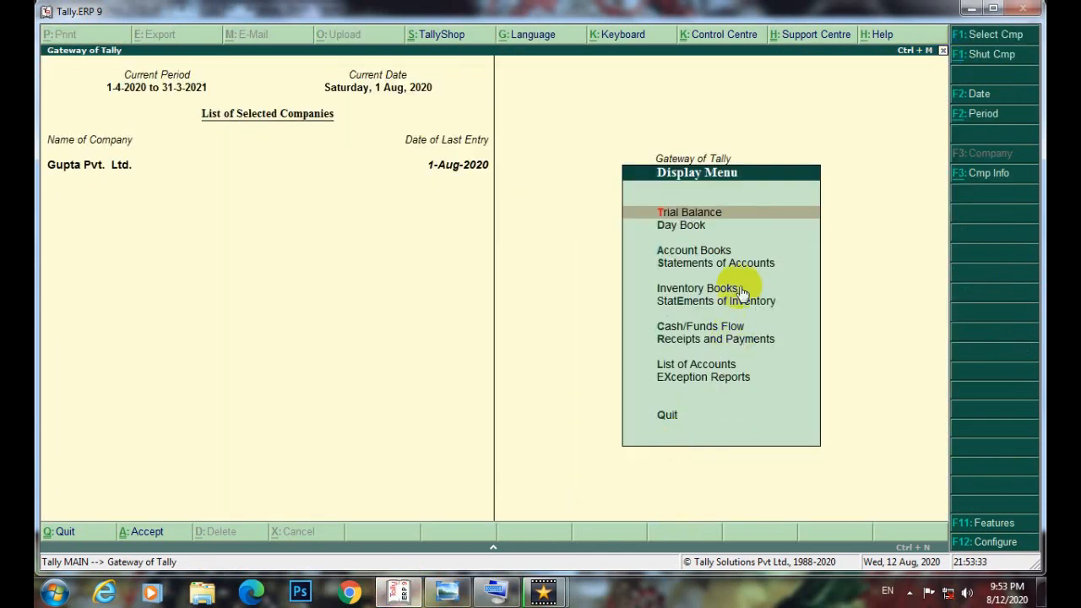
{"action": "left_click", "coordinate": [701, 254]}
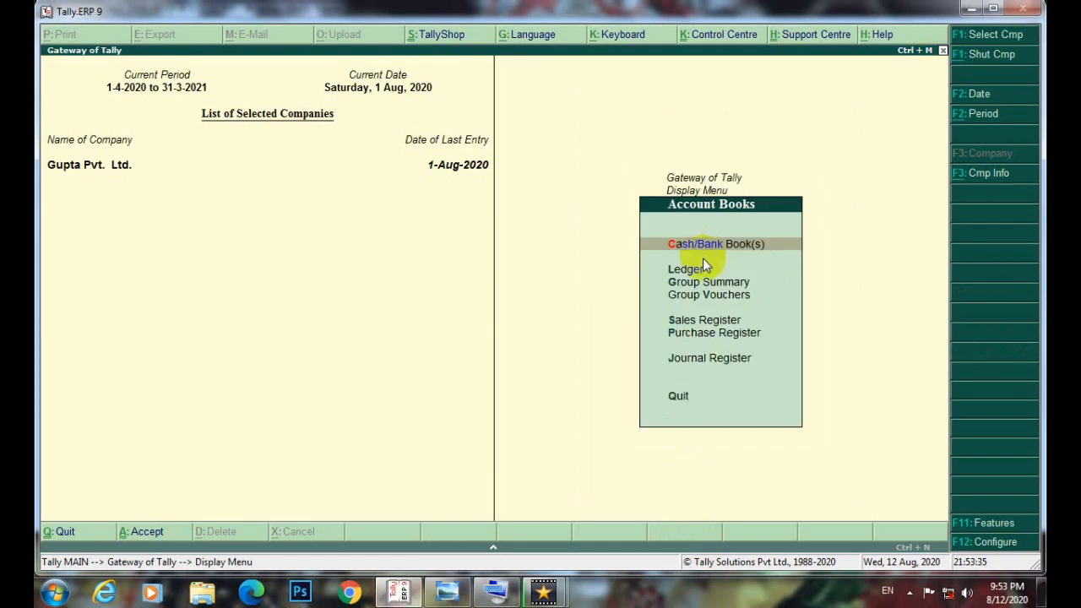
{"action": "left_click", "coordinate": [710, 245]}
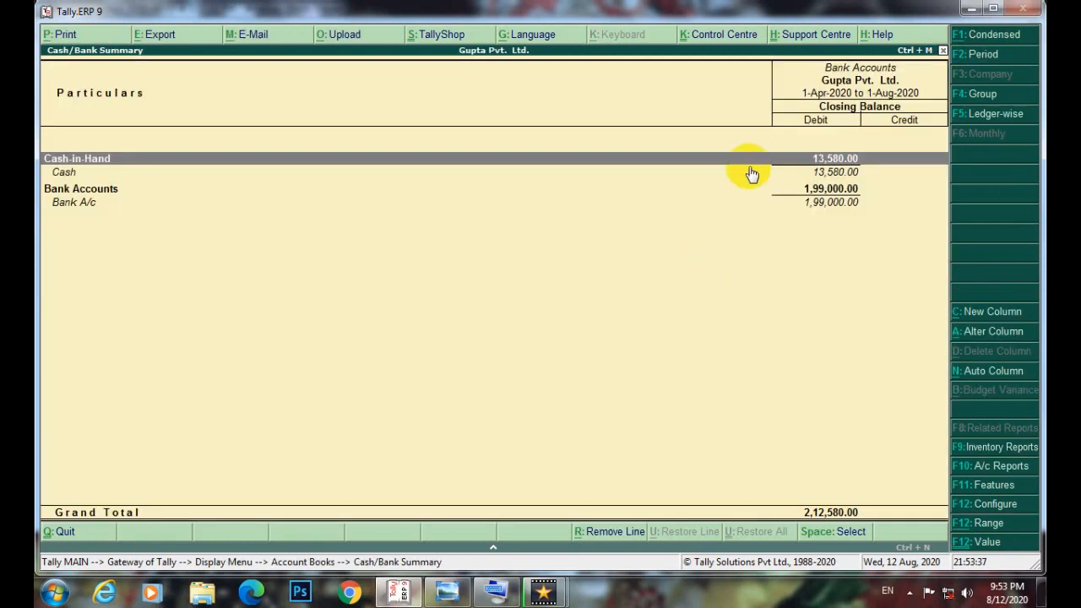
{"action": "double_click", "coordinate": [851, 160]}
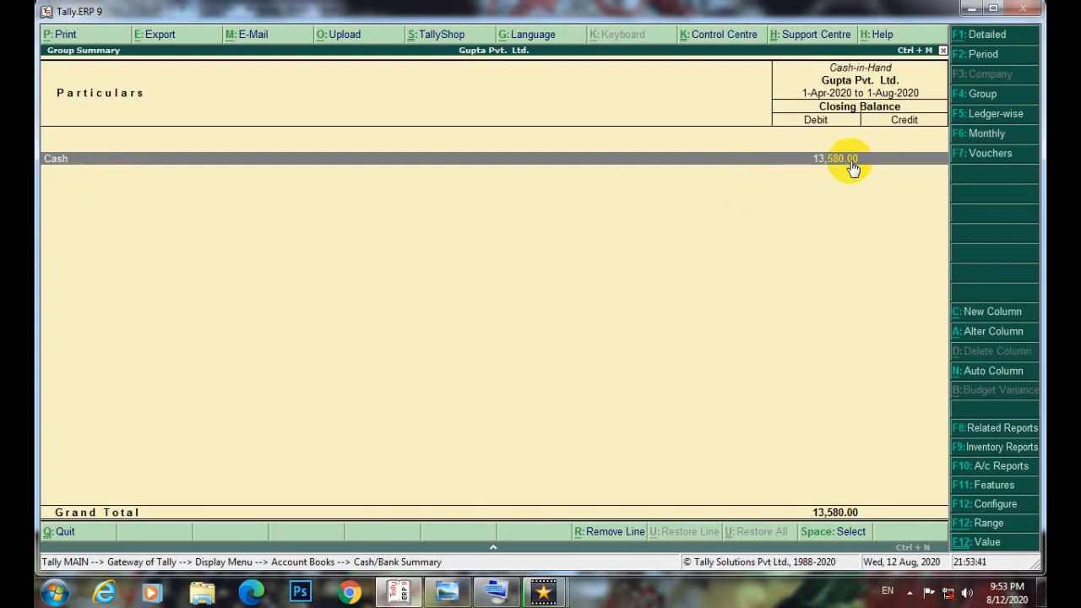
Open the Cash ledger's monthly summary and review its individual vouchers for August
{"action": "double_click", "coordinate": [851, 160]}
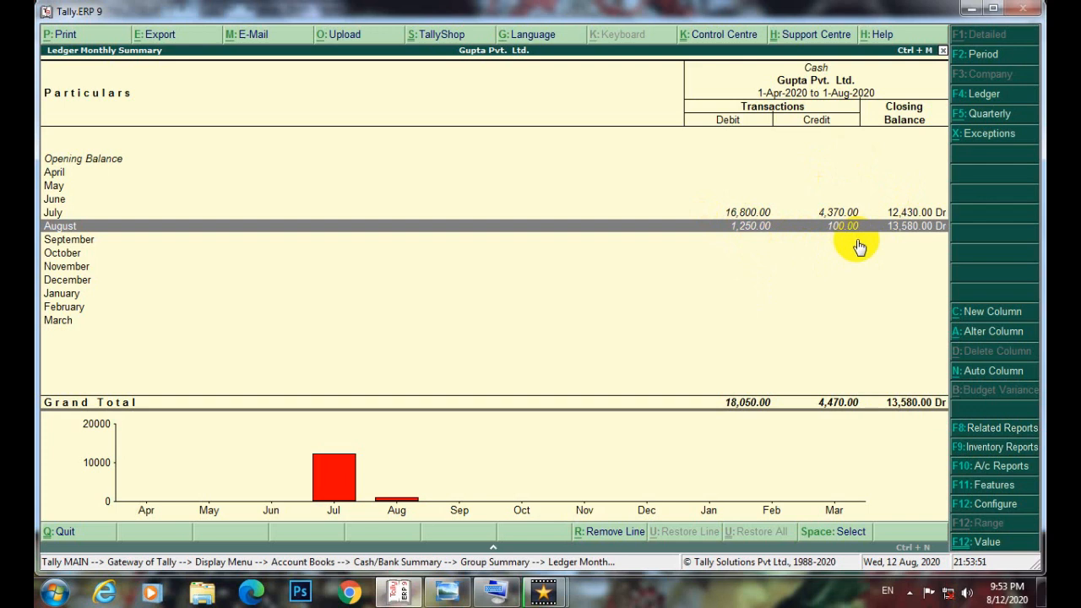
{"action": "key", "text": "Return"}
{"action": "key", "text": "Down"}
{"action": "key", "text": "Down"}
{"action": "key", "text": "Up"}
{"action": "key", "text": "Up"}
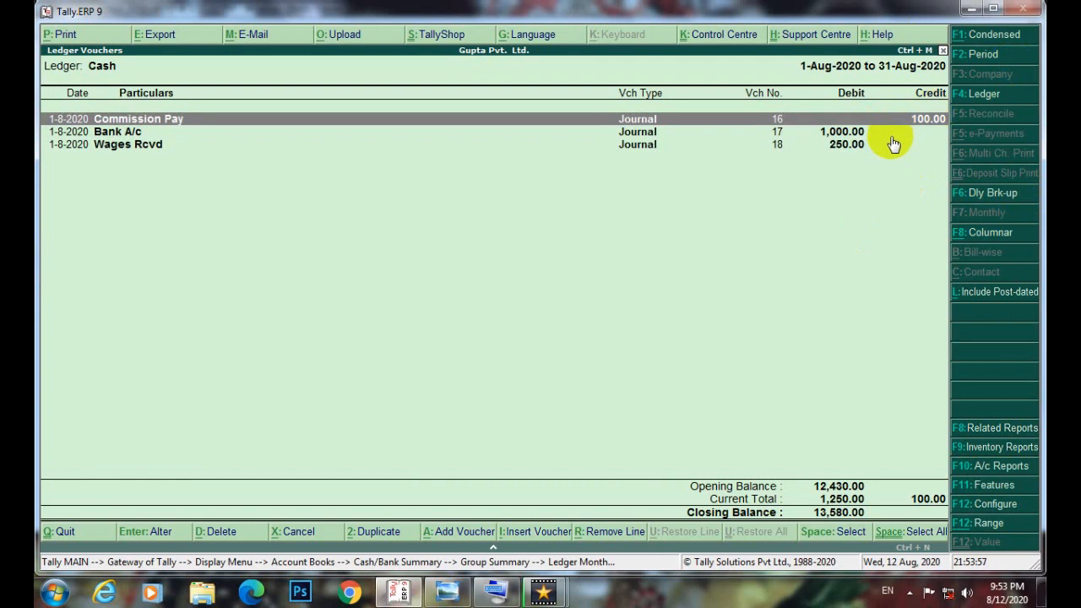
{"action": "key", "text": "Down"}
{"action": "key", "text": "Down"}
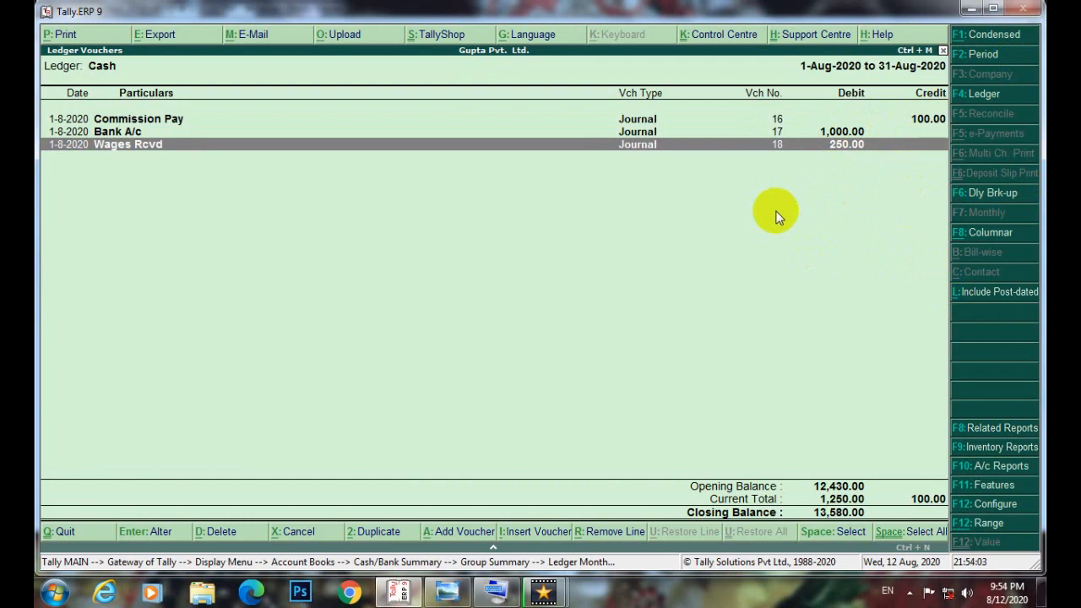
Leave the cash reports, display the Wages Rcvd ledger's vouchers and inspect its journal entry against Cash
{"action": "left_click", "coordinate": [942, 50]}
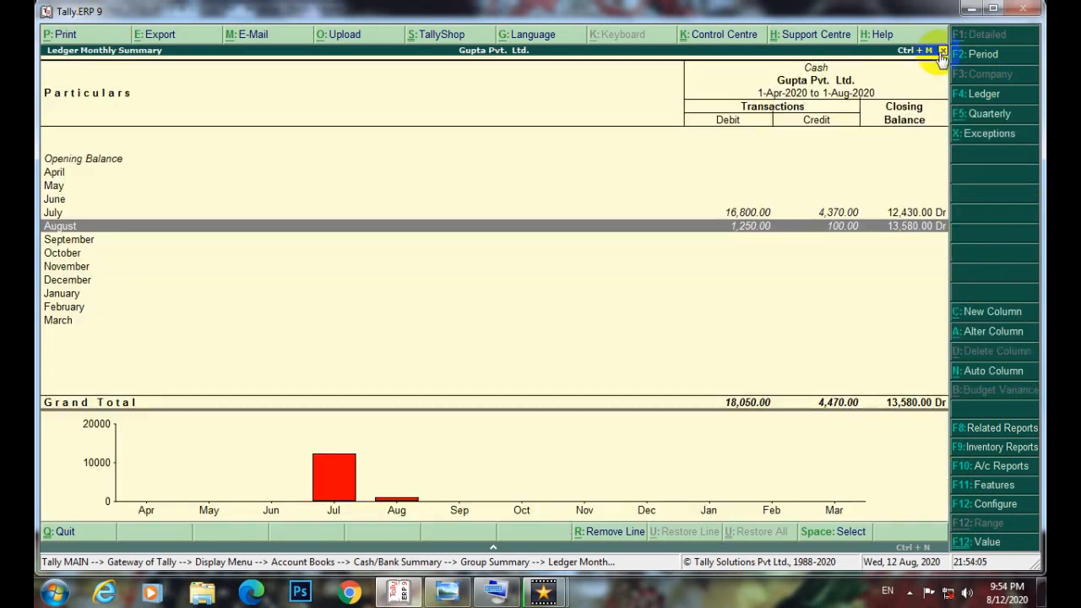
{"action": "left_click", "coordinate": [942, 52]}
{"action": "left_click", "coordinate": [940, 52]}
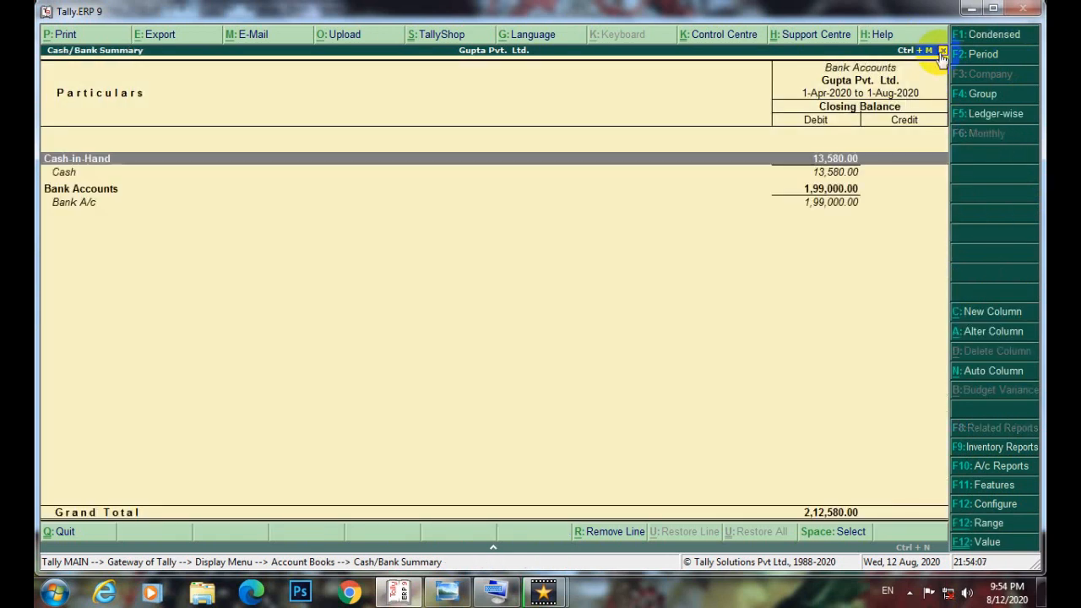
{"action": "left_click", "coordinate": [940, 51]}
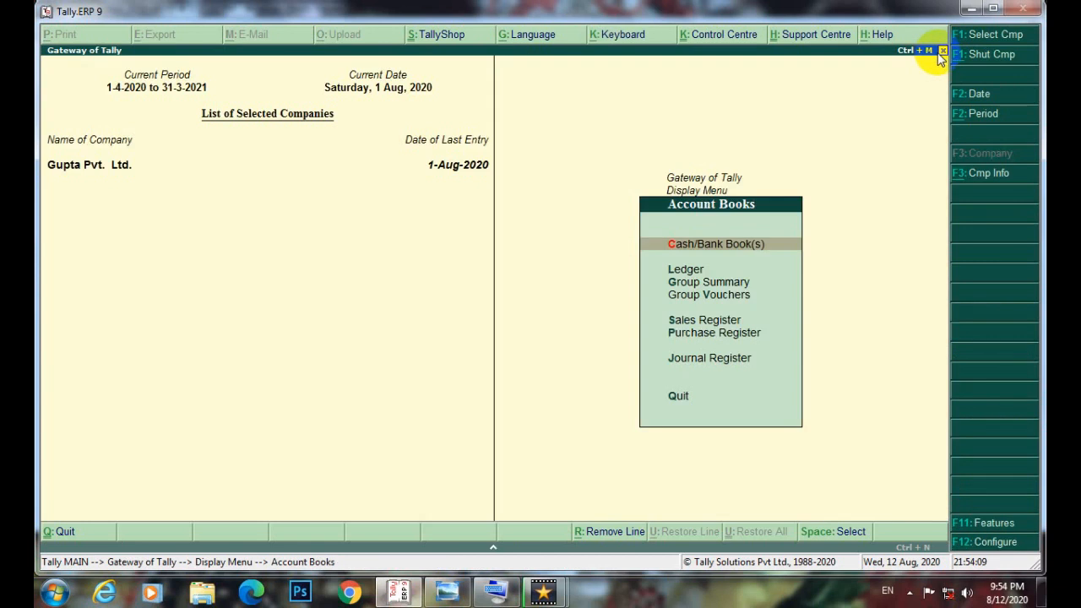
{"action": "key", "text": "Down"}
{"action": "key", "text": "Down"}
{"action": "key", "text": "Up"}
{"action": "key", "text": "Return"}
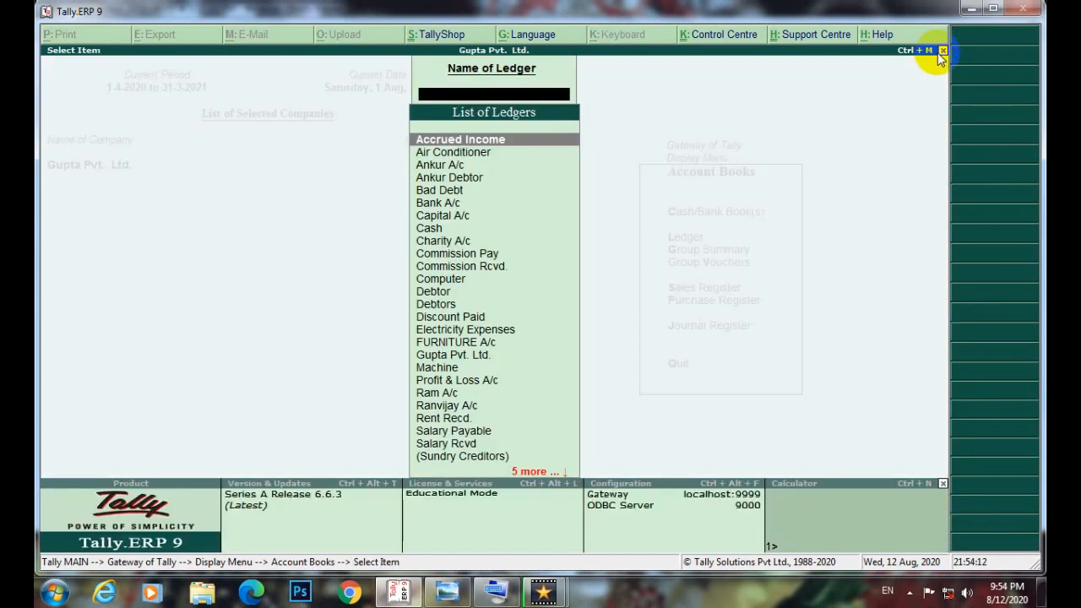
{"action": "type", "text": "w"}
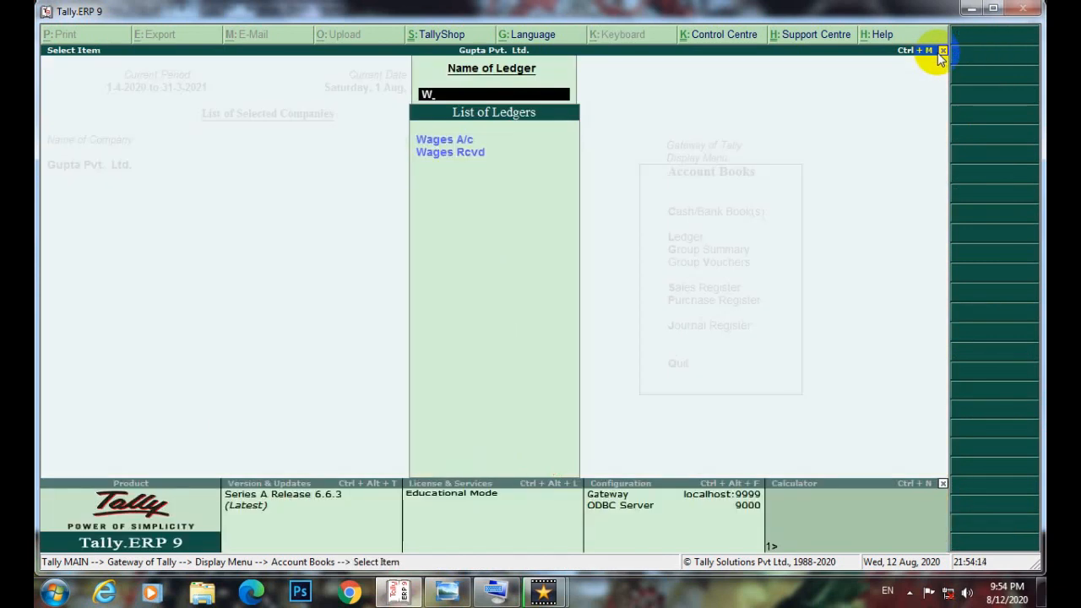
{"action": "key", "text": "Return"}
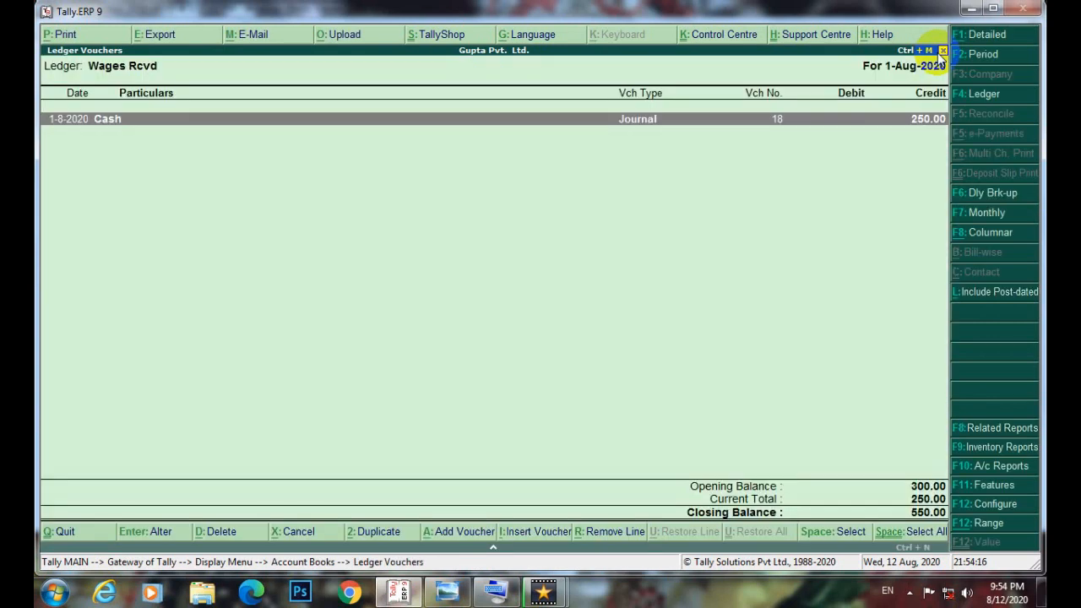
{"action": "key", "text": "Return"}
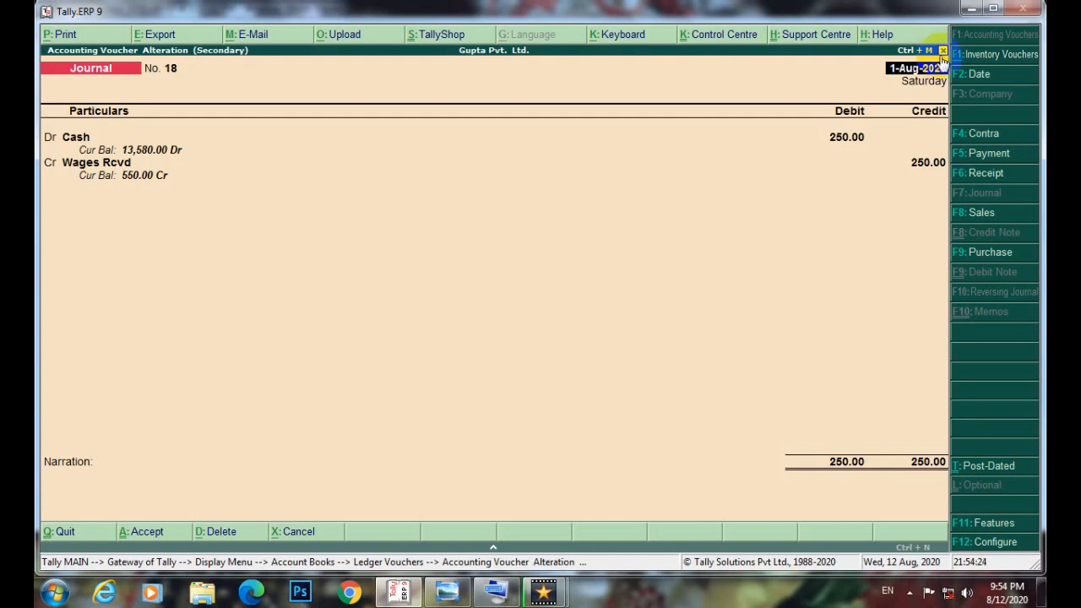
{"action": "left_click", "coordinate": [942, 52]}
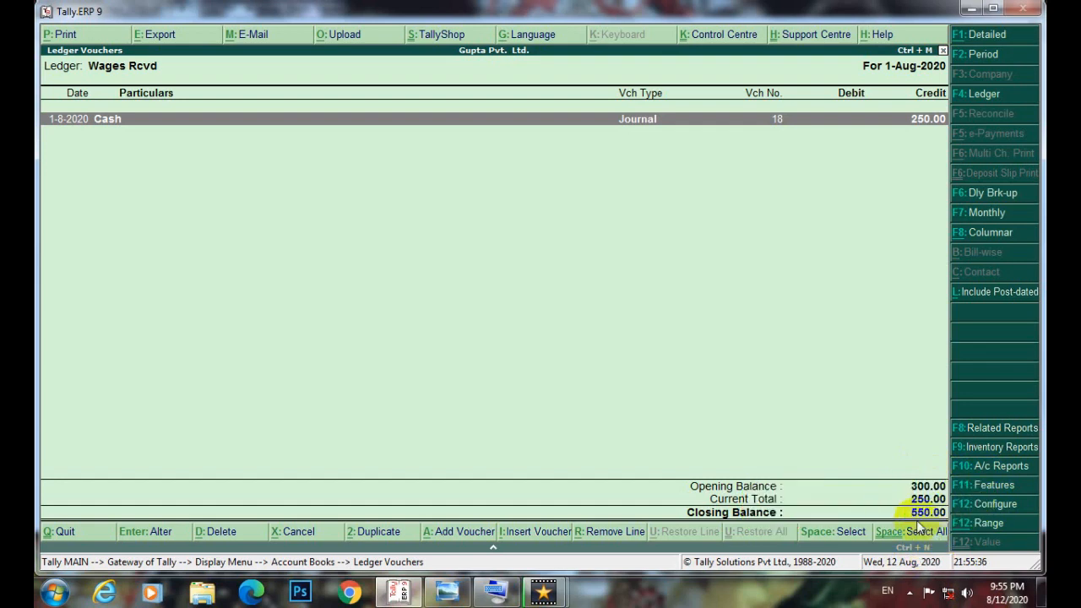
Reopen the wages journal voucher, check which group the Wages Rcvd ledger master falls under, and return to the Gateway of Tally
{"action": "key", "text": "Return"}
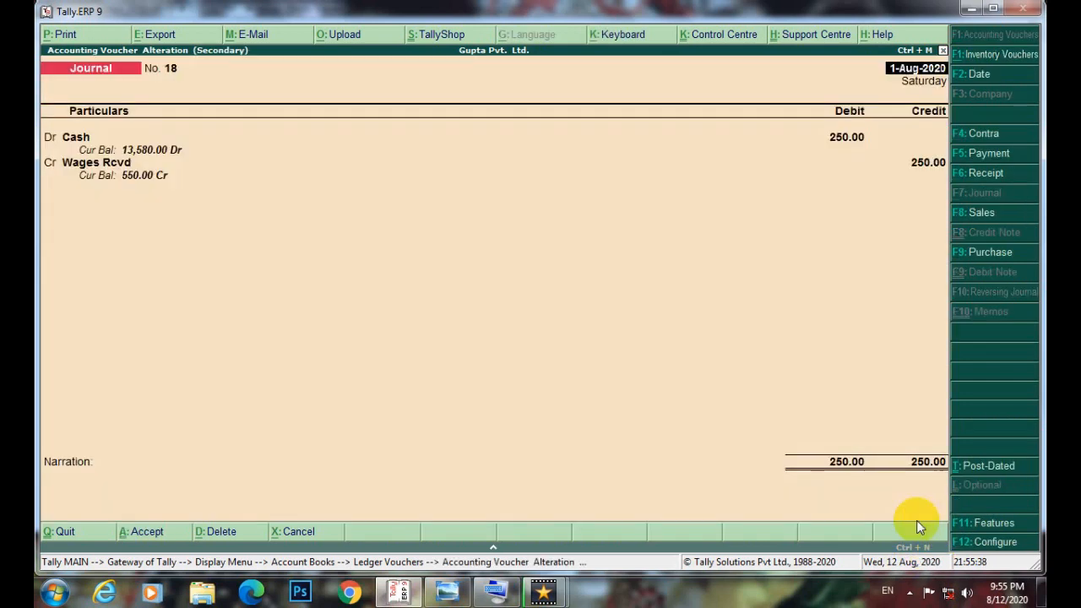
{"action": "key", "text": "Return"}
{"action": "key", "text": "Return"}
{"action": "key", "text": "Return"}
{"action": "key", "text": "Return"}
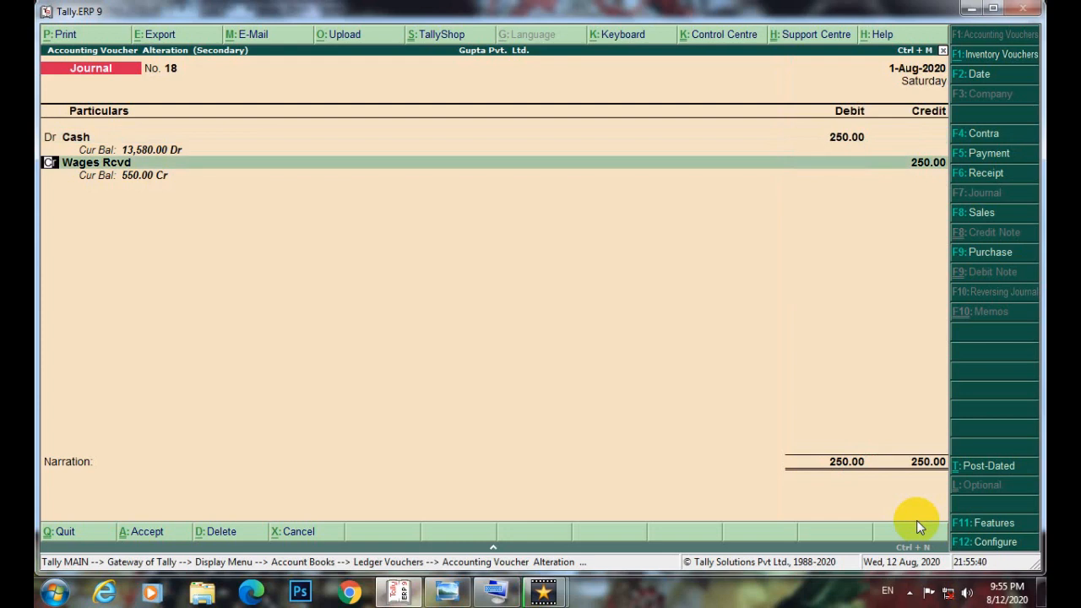
{"action": "key", "text": "ctrl+Return"}
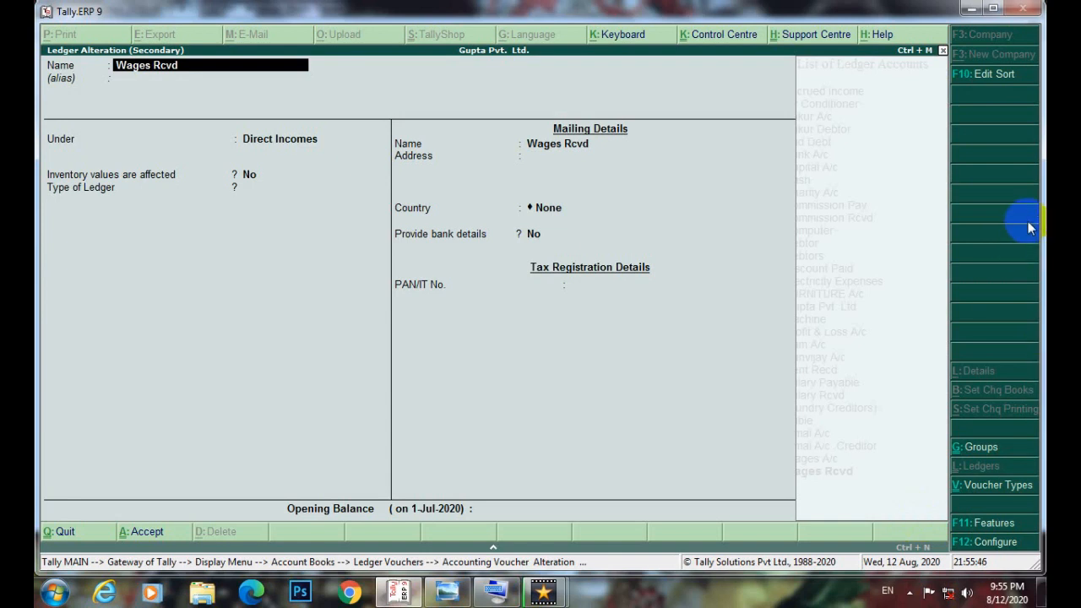
{"action": "left_click", "coordinate": [942, 50]}
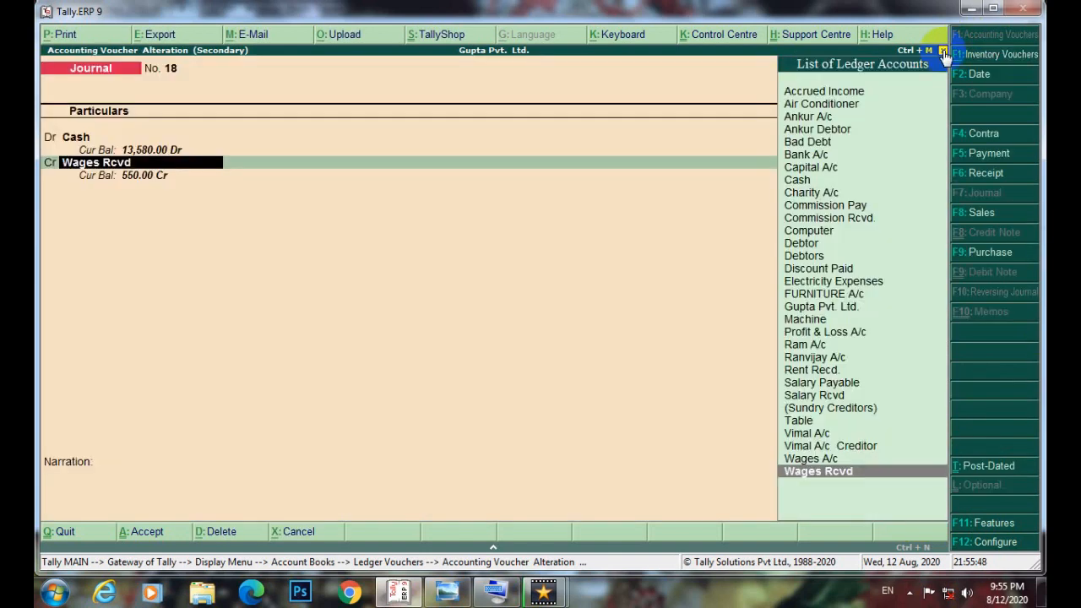
{"action": "left_click", "coordinate": [942, 50]}
{"action": "left_click", "coordinate": [943, 51]}
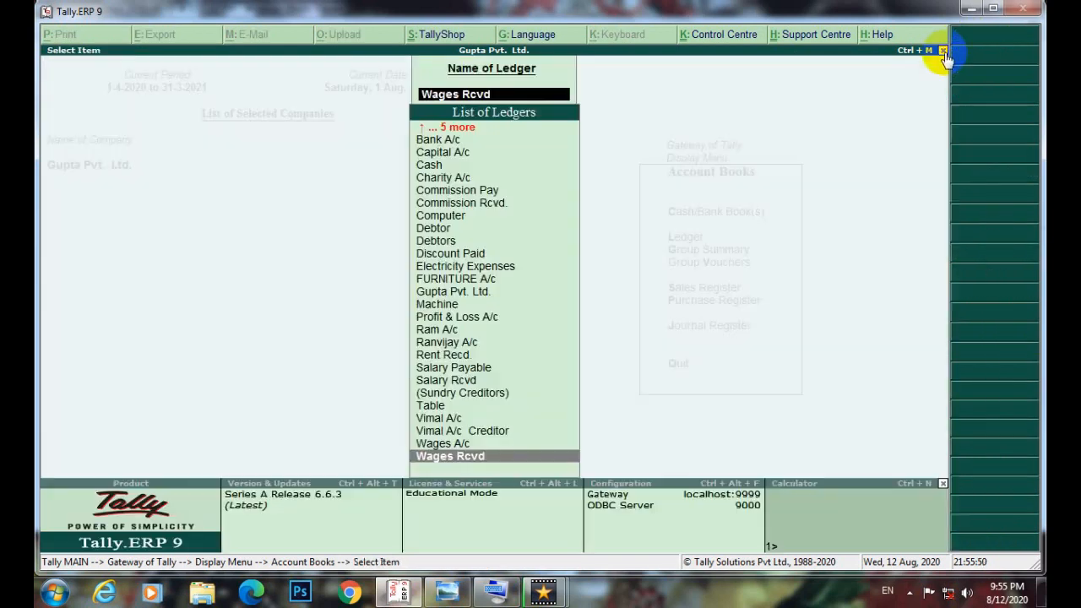
{"action": "left_click", "coordinate": [943, 50]}
{"action": "left_click", "coordinate": [943, 50]}
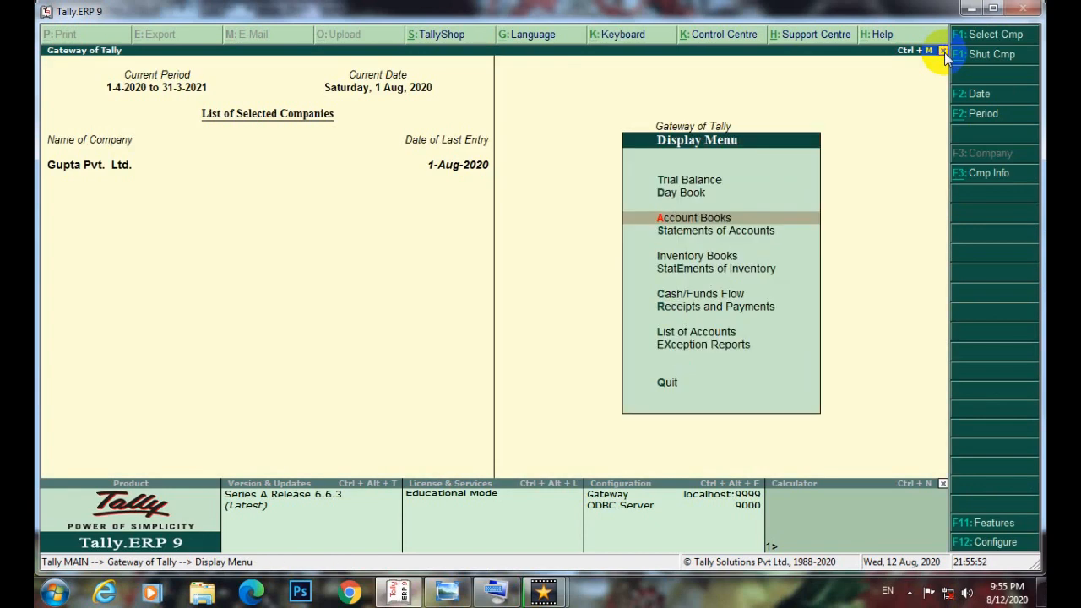
{"action": "left_click", "coordinate": [943, 51]}
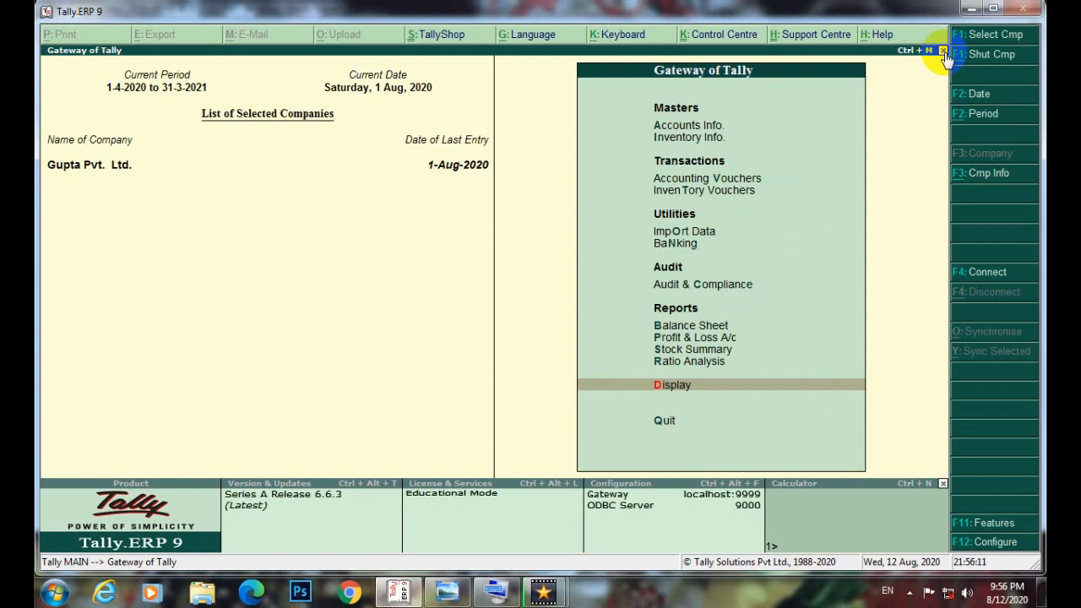
Switch to Windows Photo Viewer, show the next exercise sheet and enlarge its first "Journalize the following" exercise to read the transactions
{"action": "left_click", "coordinate": [447, 595]}
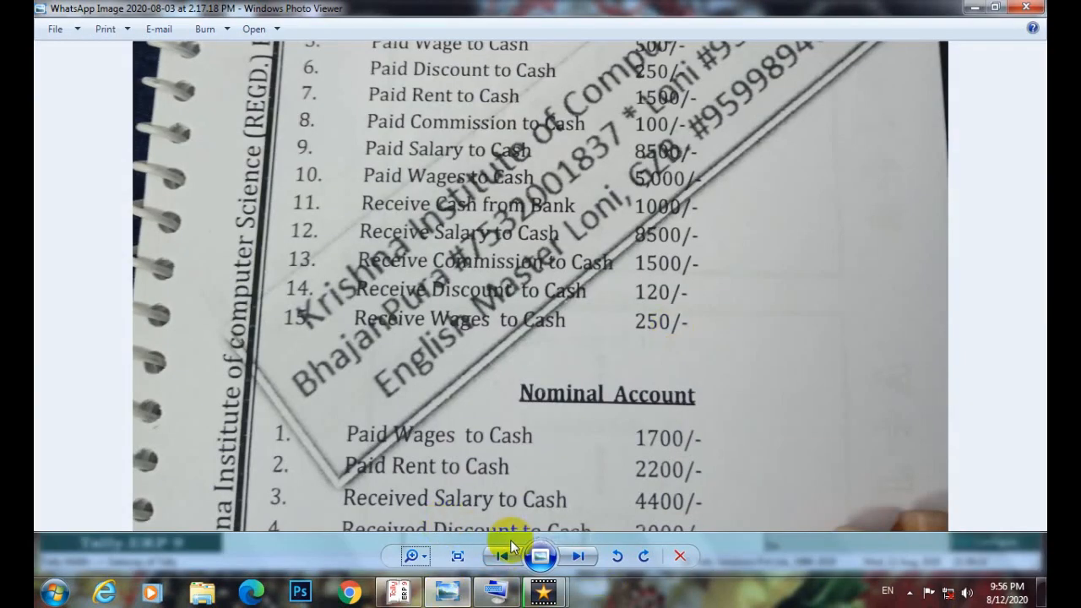
{"action": "left_click", "coordinate": [578, 556]}
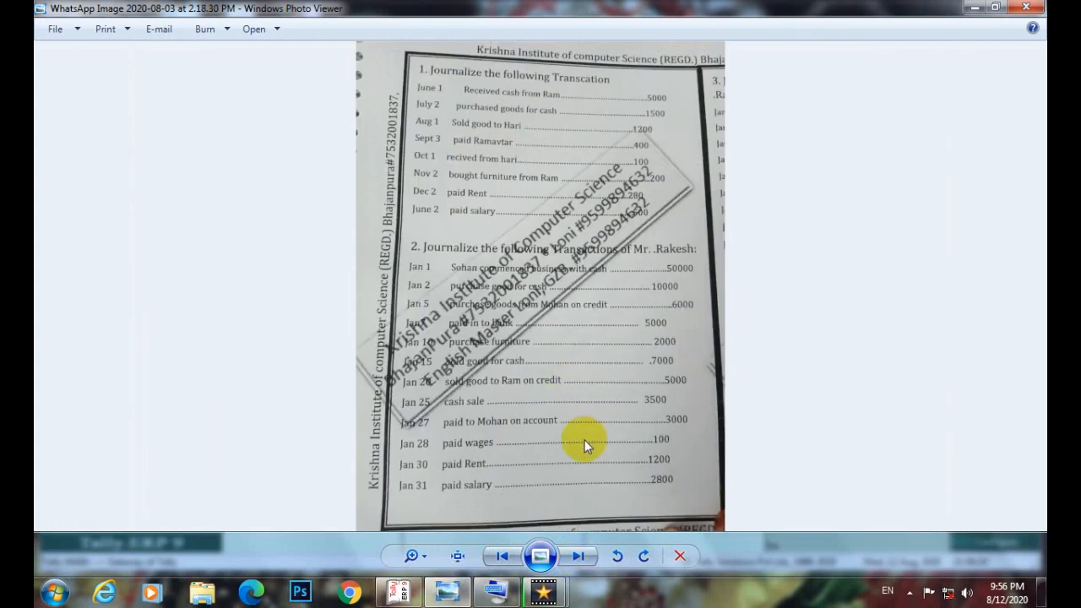
{"action": "scroll", "coordinate": [584, 440], "scroll_direction": "up", "scroll_amount": 2}
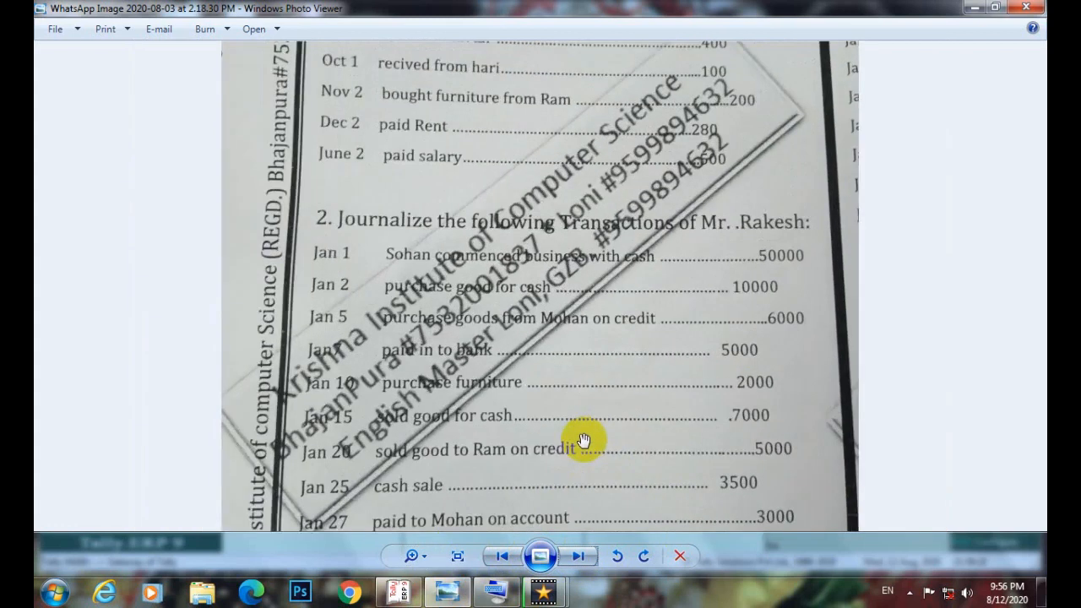
{"action": "scroll", "coordinate": [584, 440], "scroll_direction": "up", "scroll_amount": 1}
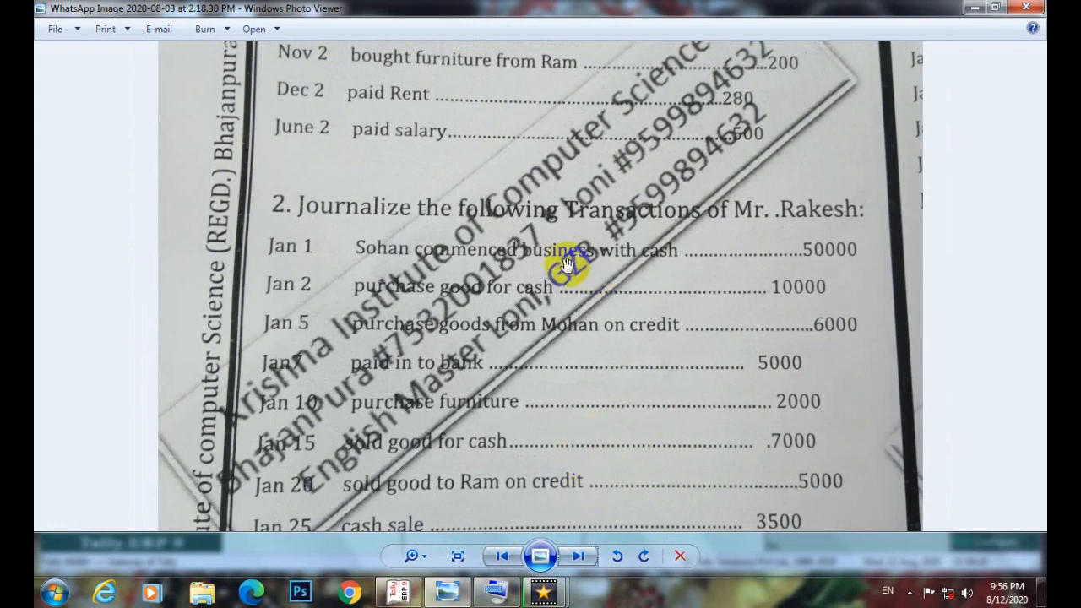
{"action": "left_click_drag", "start_coordinate": [521, 178], "coordinate": [547, 429]}
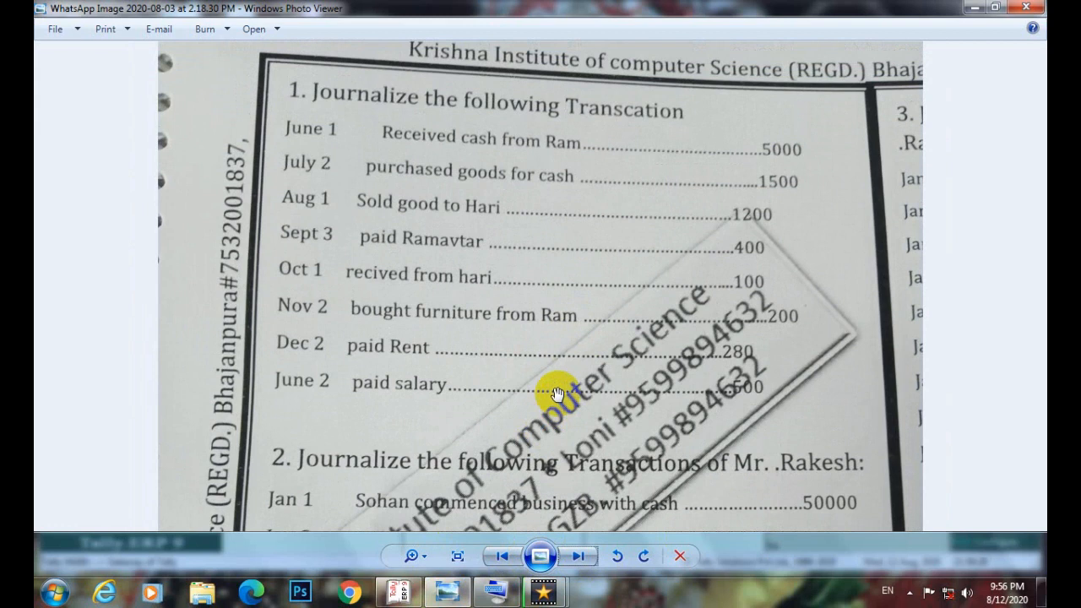
{"action": "scroll", "coordinate": [558, 394], "scroll_direction": "up", "scroll_amount": 1}
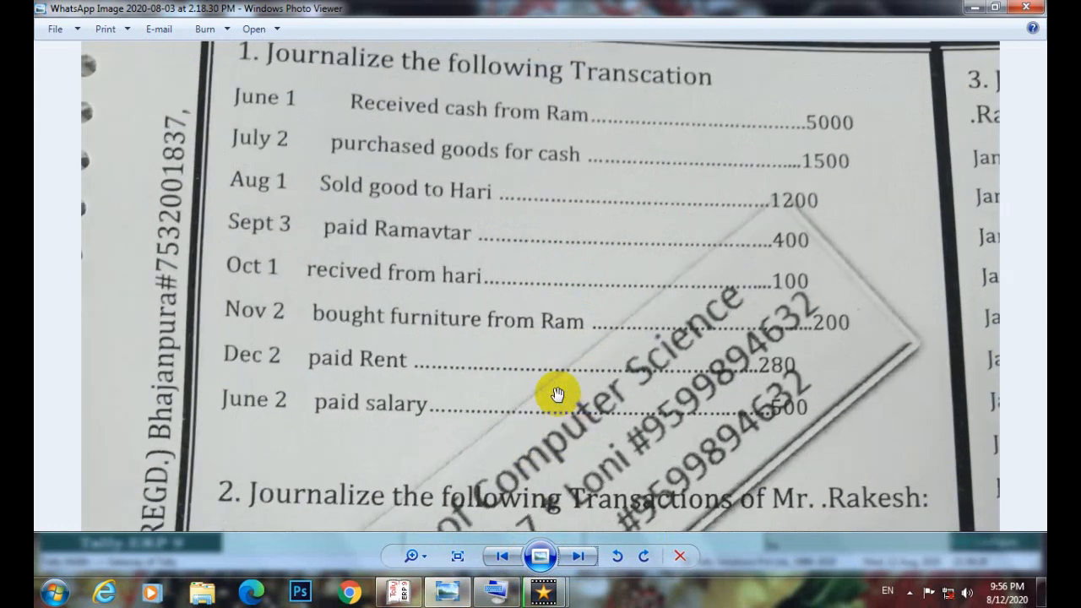
{"action": "left_click_drag", "start_coordinate": [507, 113], "coordinate": [500, 210]}
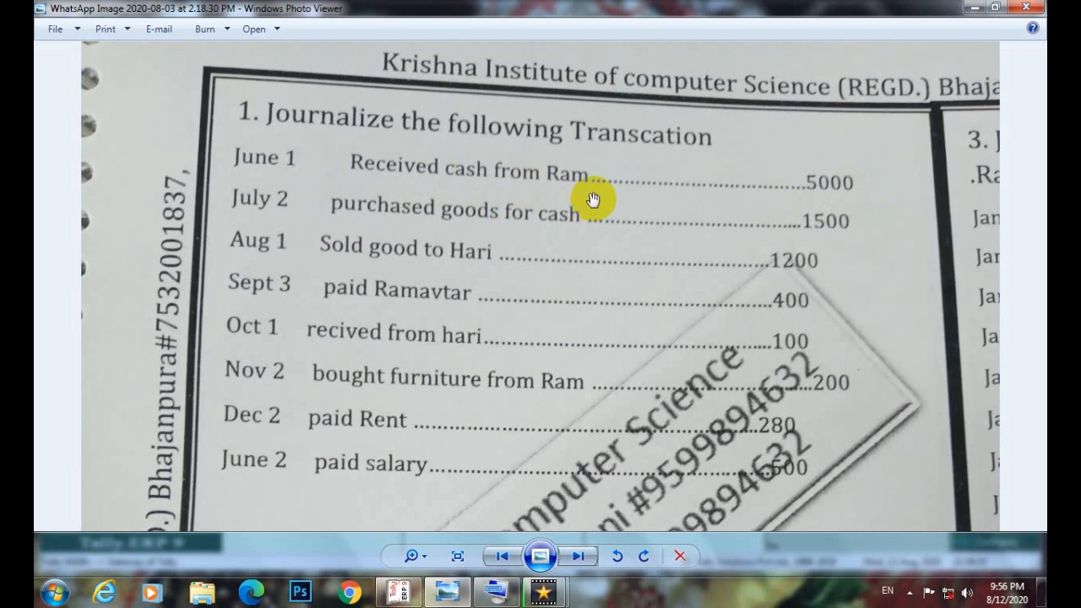
Switch back to Tally.ERP 9, start a new journal voucher and debit Cash with 5000
{"action": "left_click", "coordinate": [412, 595]}
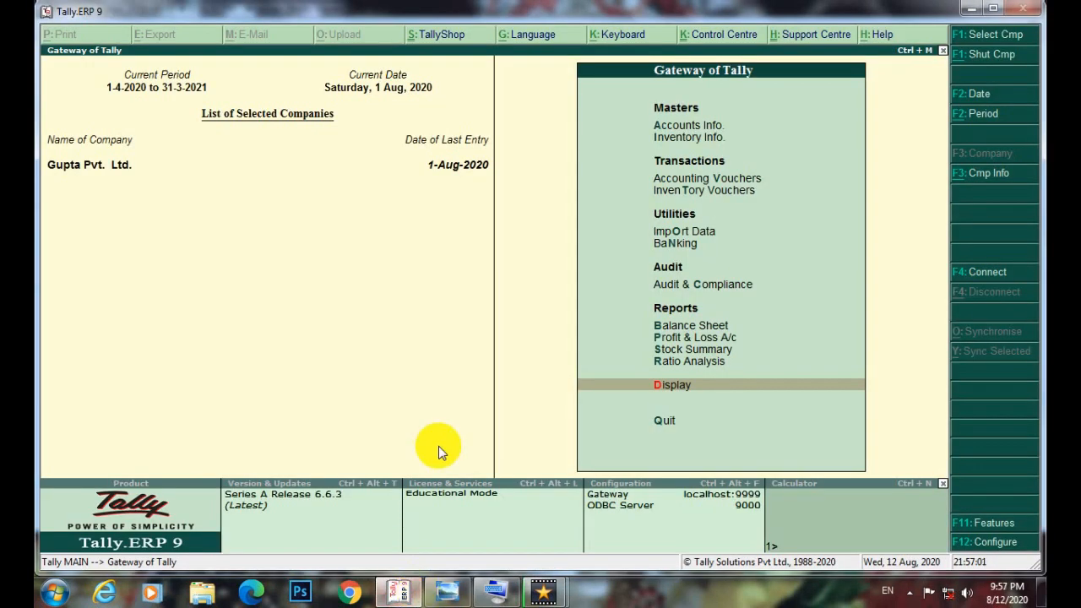
{"action": "key", "text": "v"}
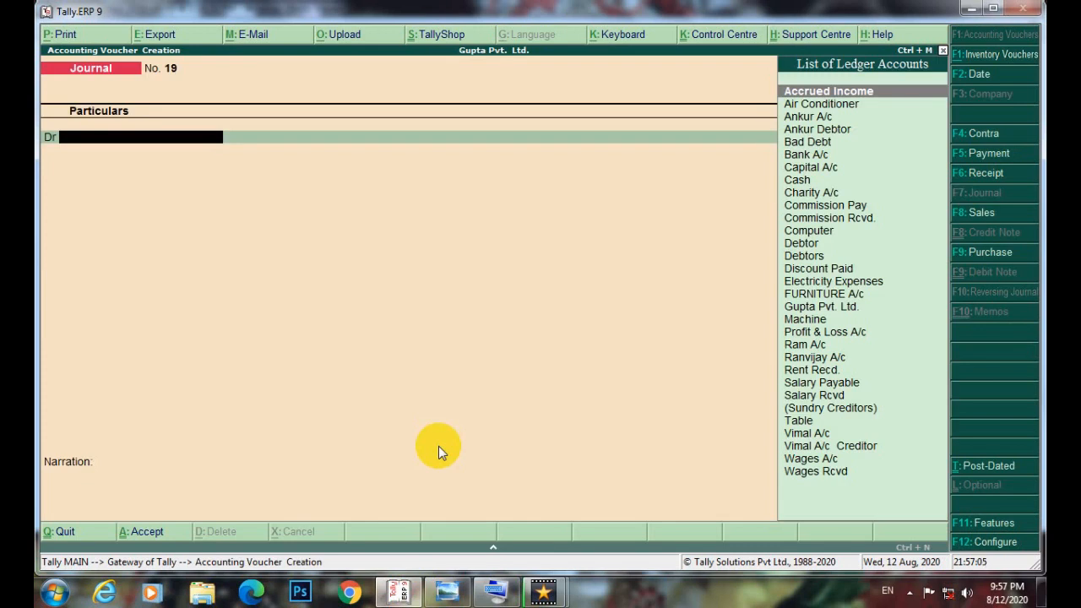
{"action": "type", "text": "ch"}
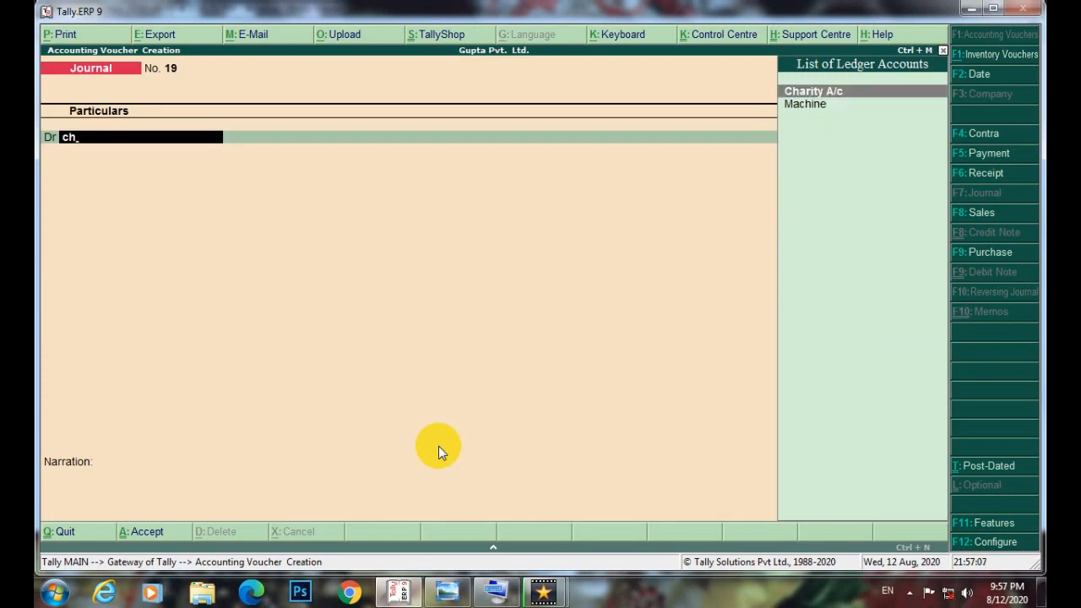
{"action": "key", "text": "BackSpace"}
{"action": "key", "text": "Down"}
{"action": "key", "text": "Down"}
{"action": "key", "text": "Down"}
{"action": "key", "text": "Up"}
{"action": "key", "text": "Return"}
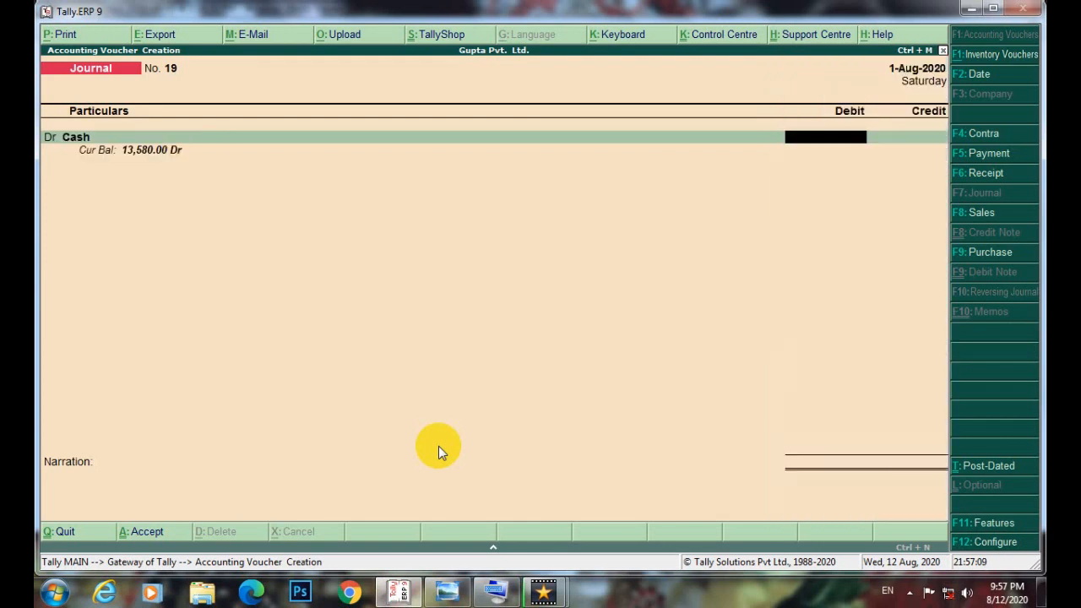
{"action": "type", "text": "5000"}
{"action": "key", "text": "Return"}
{"action": "key", "text": "Return"}
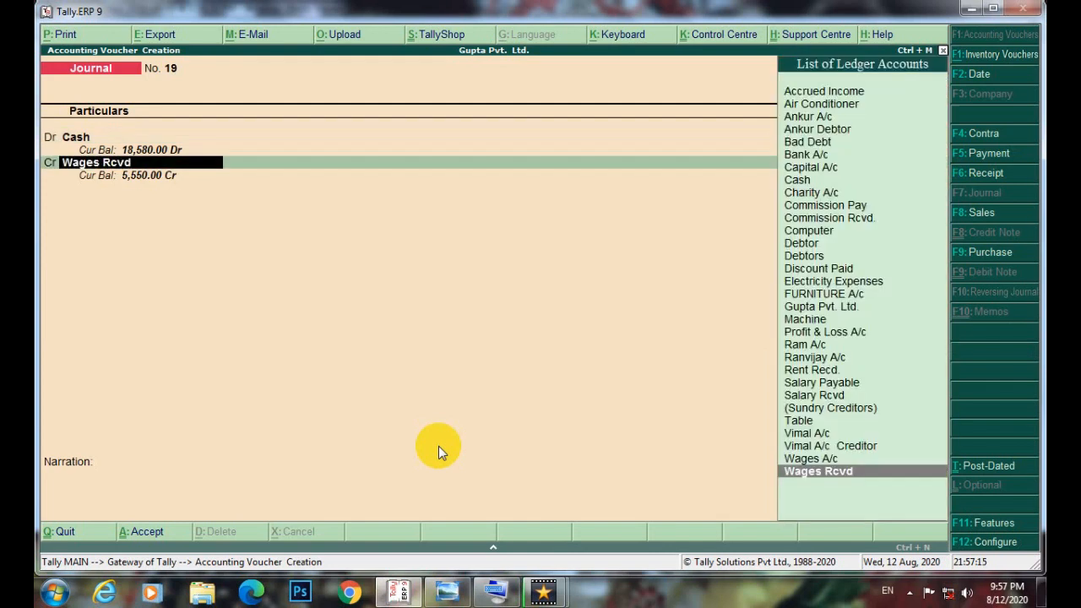
Set the credit ledger to the account of the payer named in the exercise's June 1 transaction
{"action": "type", "text": "r"}
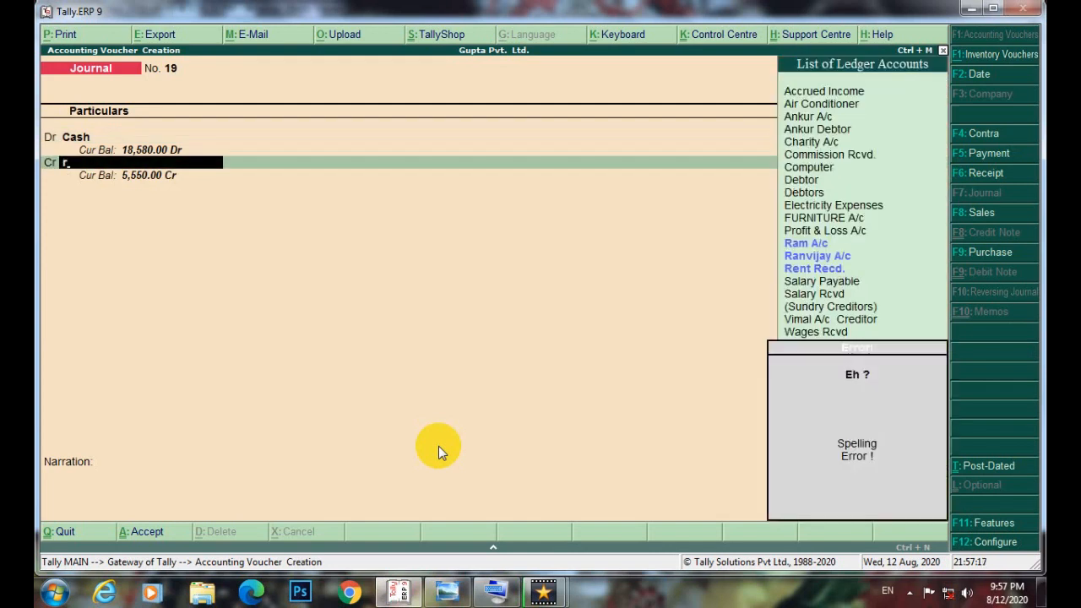
{"action": "key", "text": "Down"}
{"action": "key", "text": "Down"}
{"action": "key", "text": "Up"}
{"action": "key", "text": "Return"}
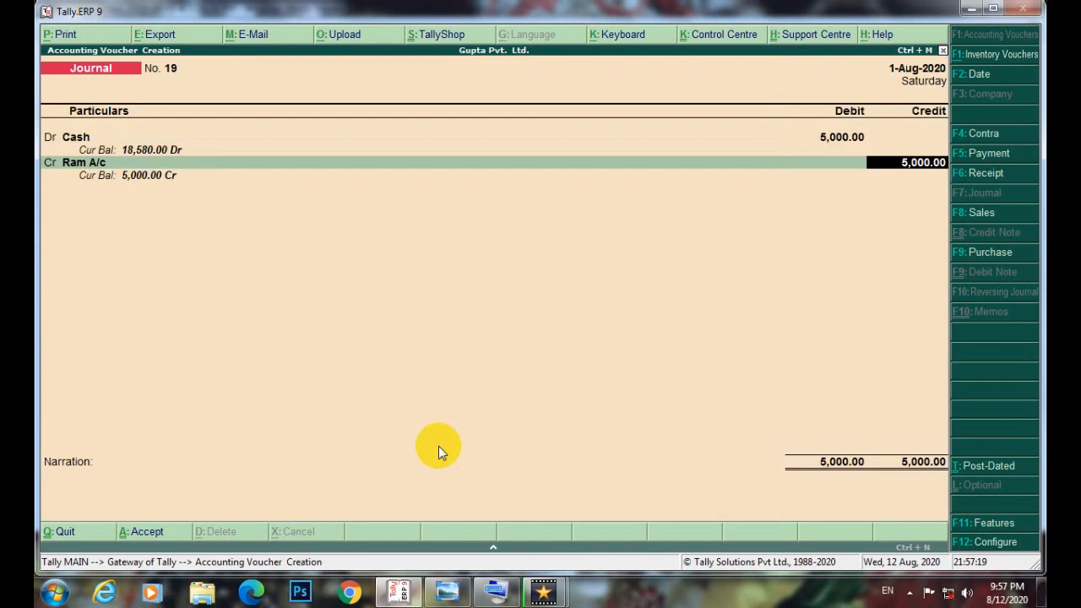
Go back to the credit ledger, open its master to check the account group, and return to the voucher
{"action": "key", "text": "BackSpace"}
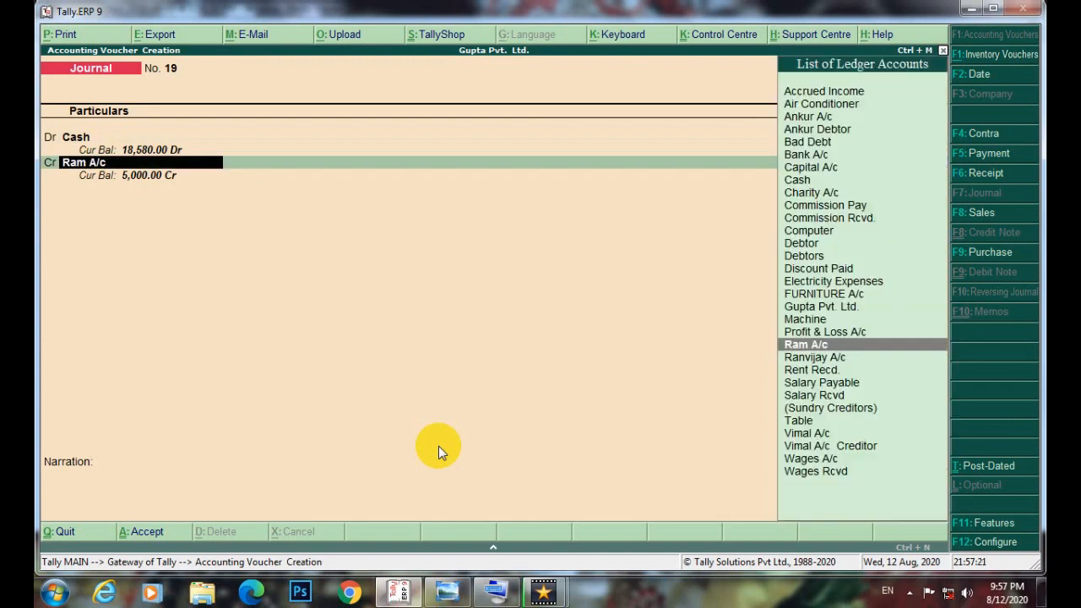
{"action": "key", "text": "ctrl+Return"}
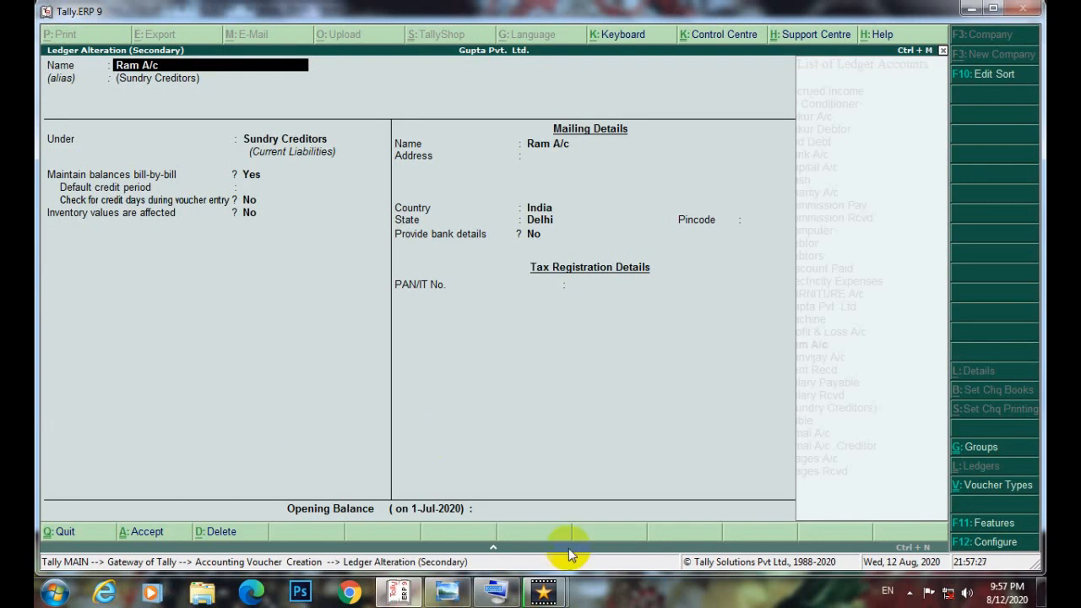
{"action": "left_click", "coordinate": [939, 50]}
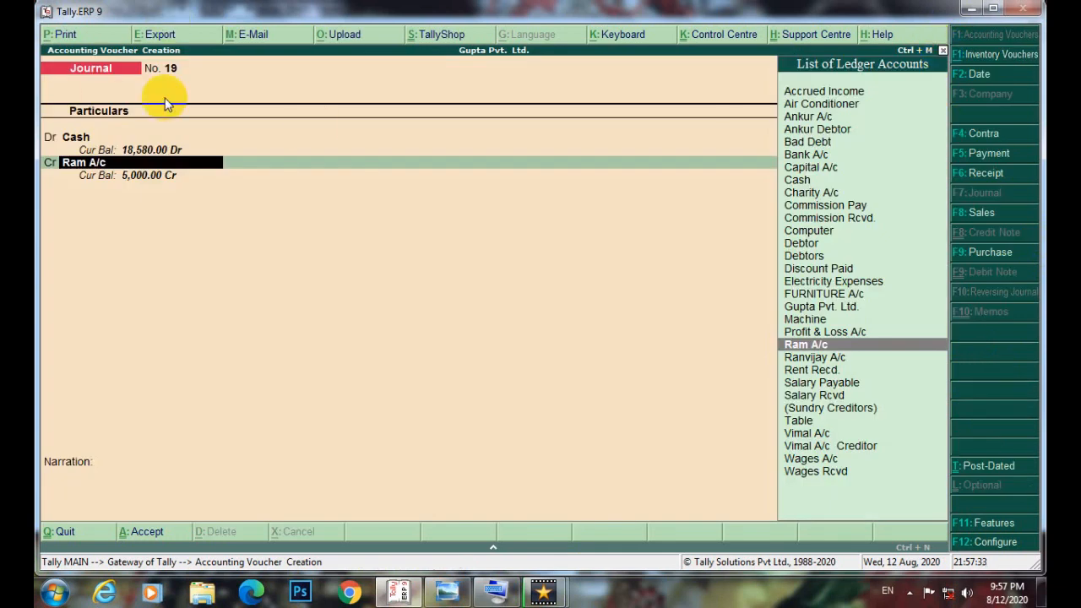
Start creating a replacement credit ledger from the voucher, naming it with the payer's name followed by Debtor
{"action": "key", "text": "alt+c"}
{"action": "type", "text": "Rm"}
{"action": "key", "text": "BackSpace"}
{"action": "left_click", "coordinate": [496, 592]}
{"action": "left_click", "coordinate": [419, 264]}
{"action": "left_click", "coordinate": [638, 287]}
{"action": "left_click", "coordinate": [535, 288]}
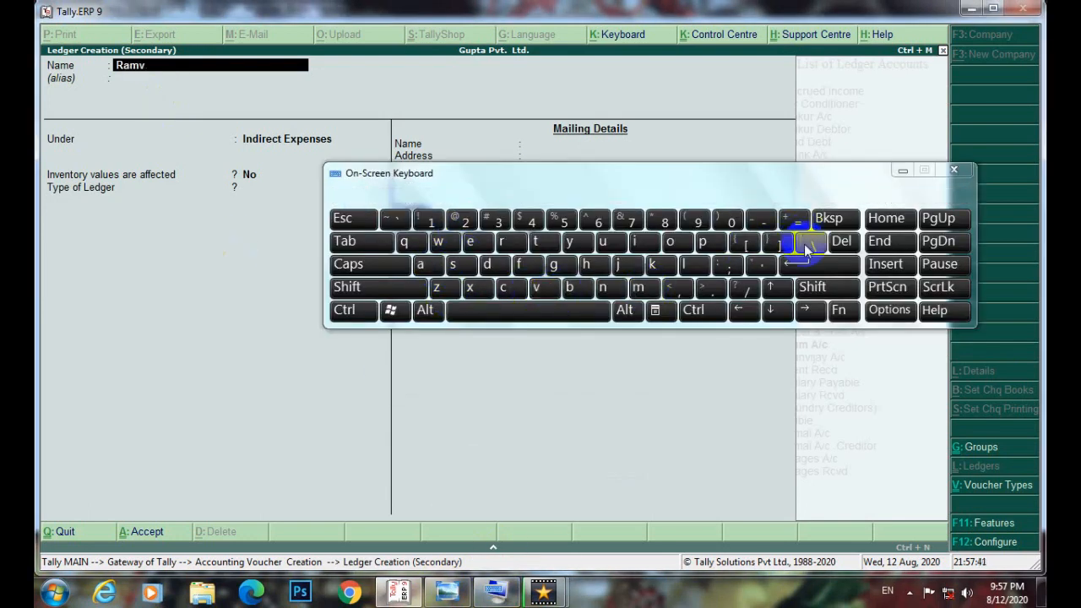
{"action": "left_click", "coordinate": [828, 219]}
{"action": "left_click", "coordinate": [524, 309]}
{"action": "type", "text": "d"}
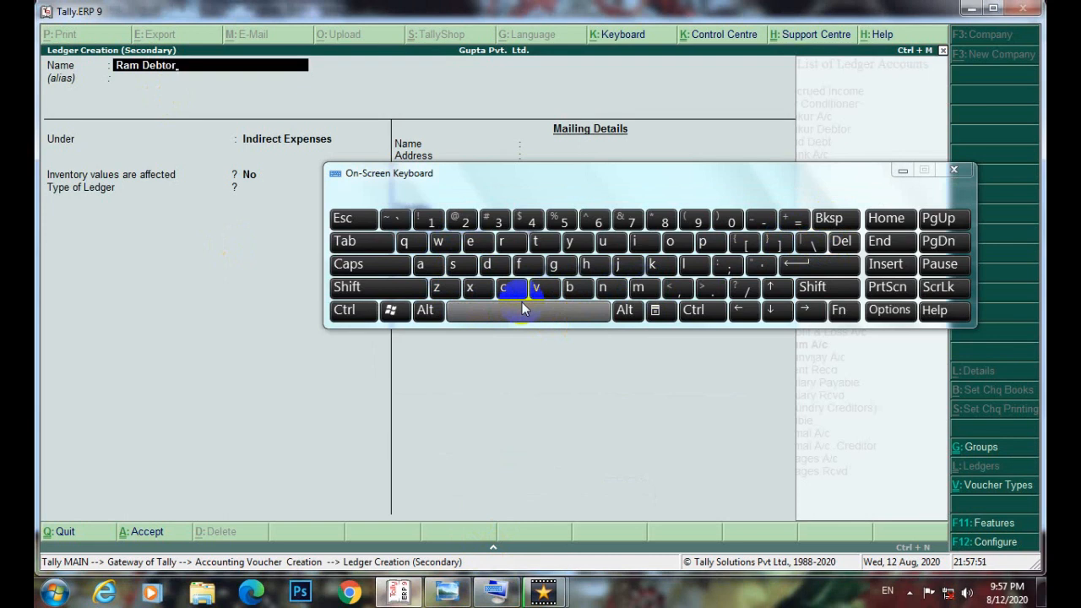
Place the new ledger under Sundry Debtors with bill-by-bill balances kept on, save it and accept the 5000 credit
{"action": "key", "text": "Return"}
{"action": "type", "text": "Sun"}
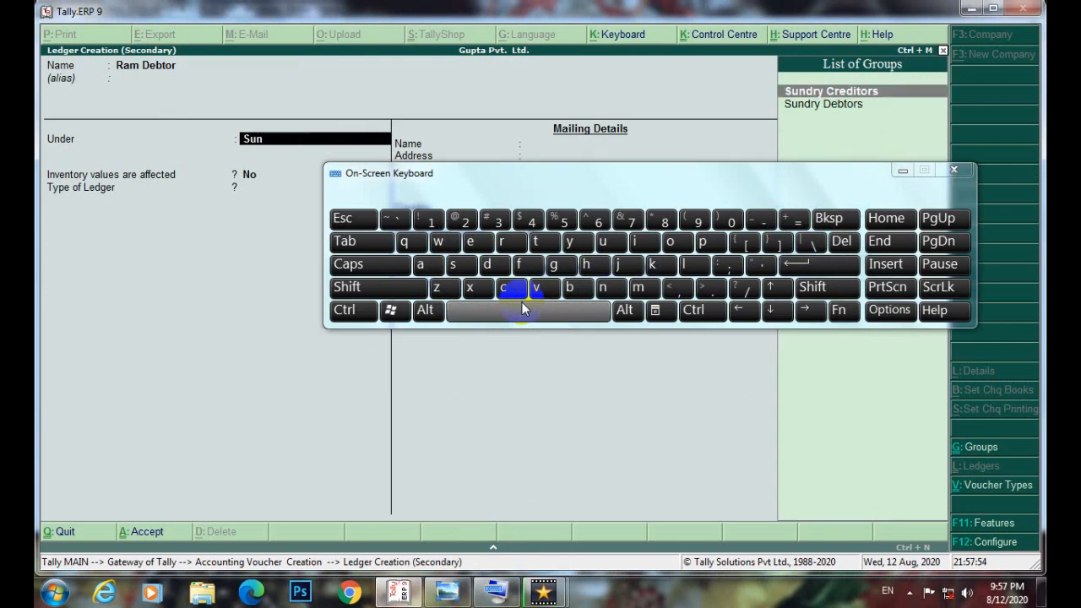
{"action": "key", "text": "Down"}
{"action": "key", "text": "Return"}
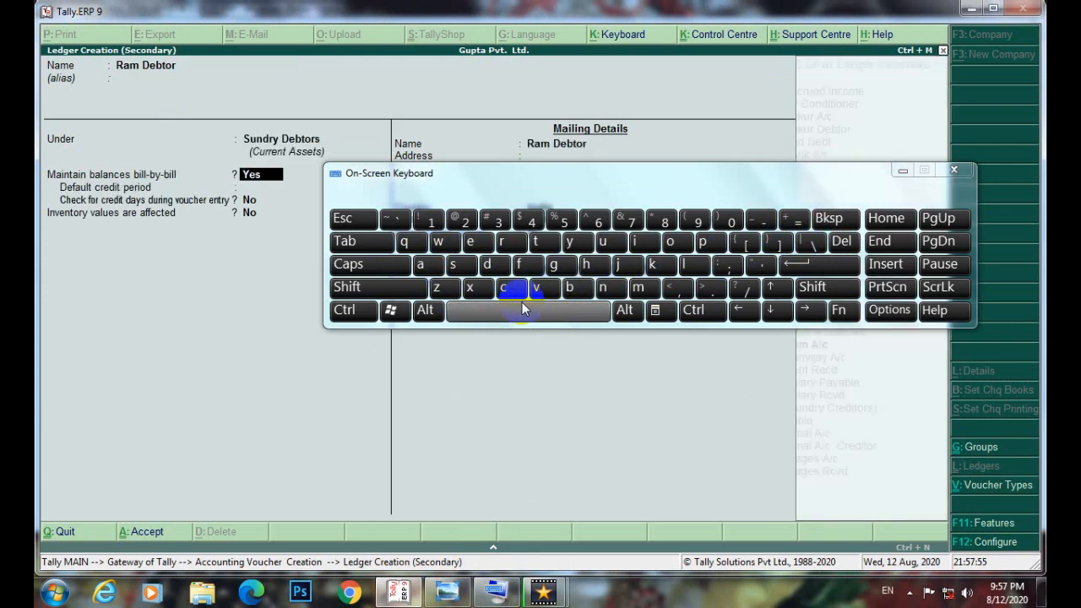
{"action": "key", "text": "Return"}
{"action": "key", "text": "Return"}
{"action": "key", "text": "Return"}
{"action": "key", "text": "Return"}
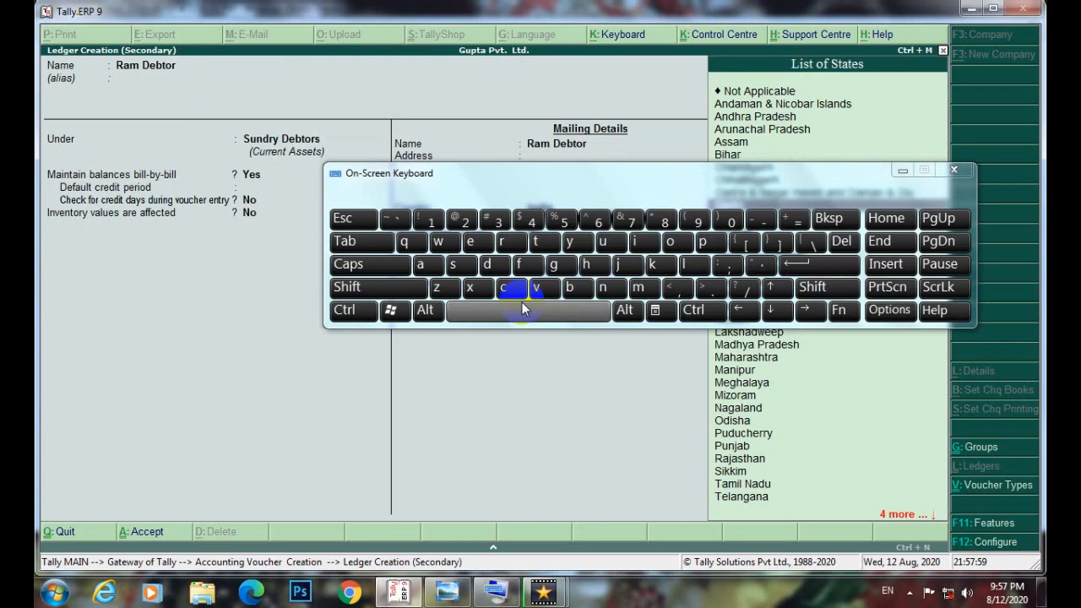
{"action": "key", "text": "ctrl"}
{"action": "left_click", "coordinate": [428, 266]}
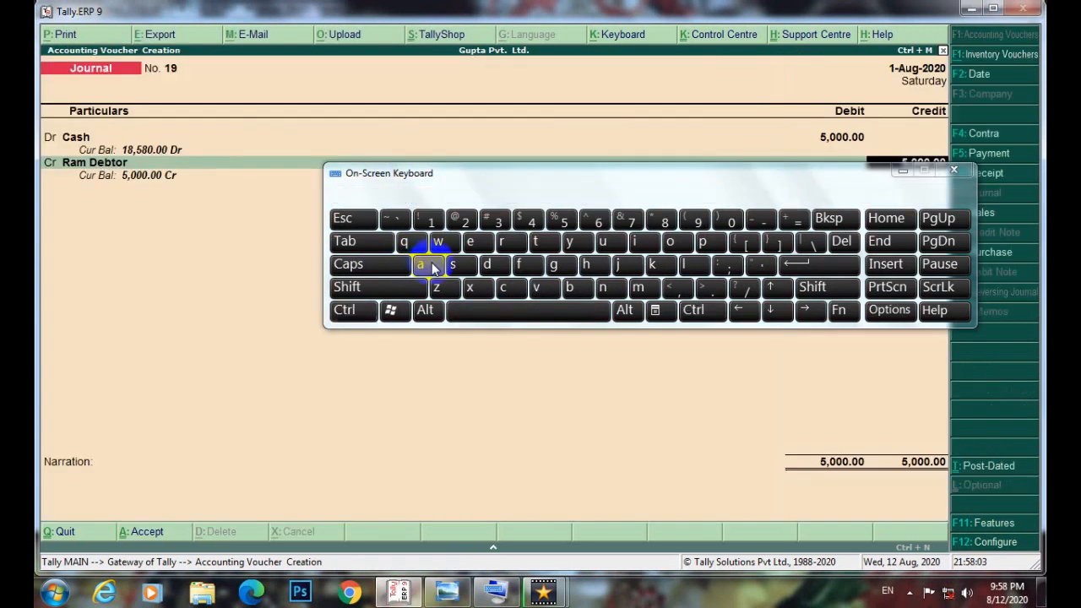
{"action": "left_click", "coordinate": [902, 171]}
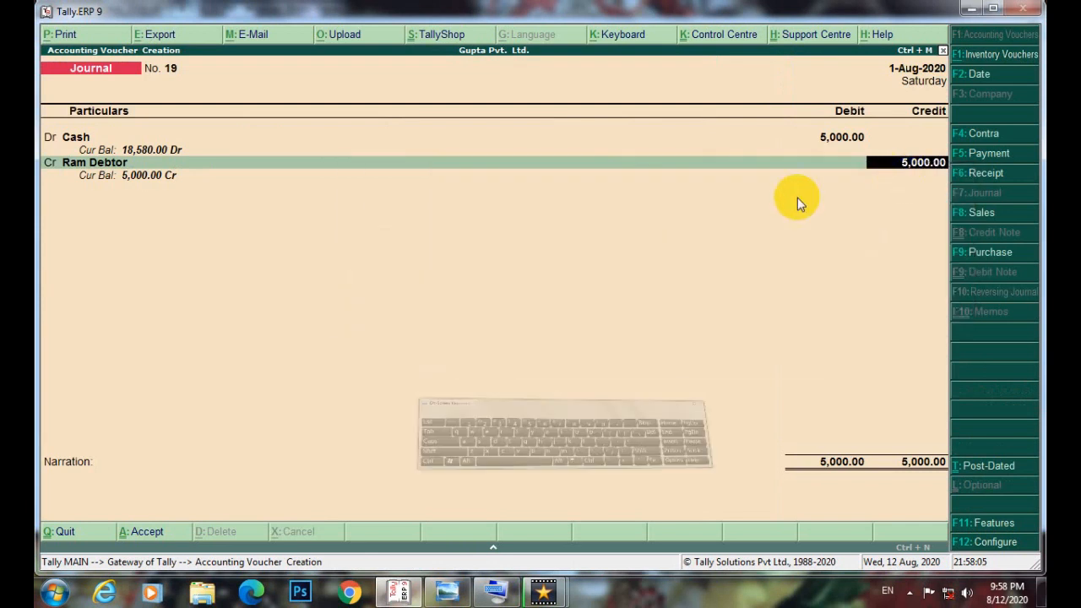
{"action": "key", "text": "Return"}
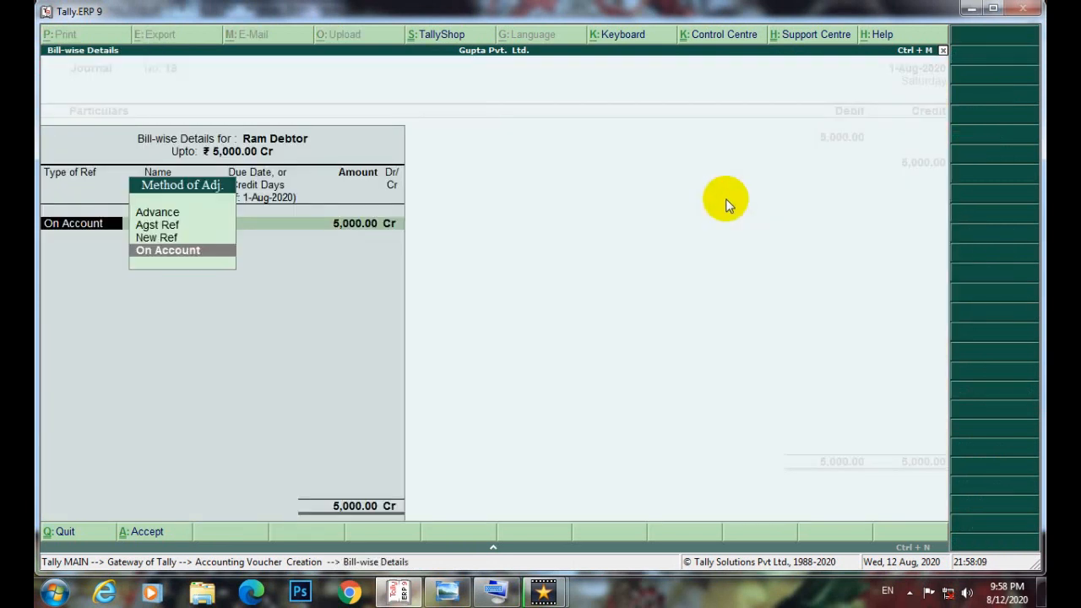
{"action": "key", "text": "Up"}
{"action": "key", "text": "Up"}
{"action": "key", "text": "Return"}
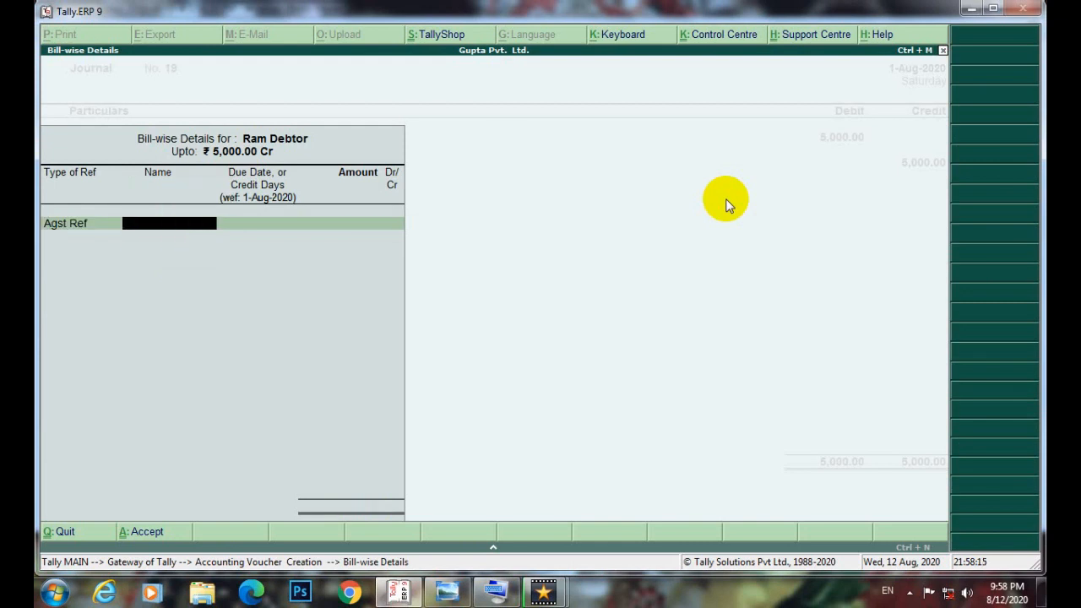
{"action": "key", "text": "BackSpace"}
Allocate the 5000 credit to New Ref 19 in the bill-wise details and save the journal voucher without a narration
{"action": "key", "text": "Down"}
{"action": "key", "text": "Down"}
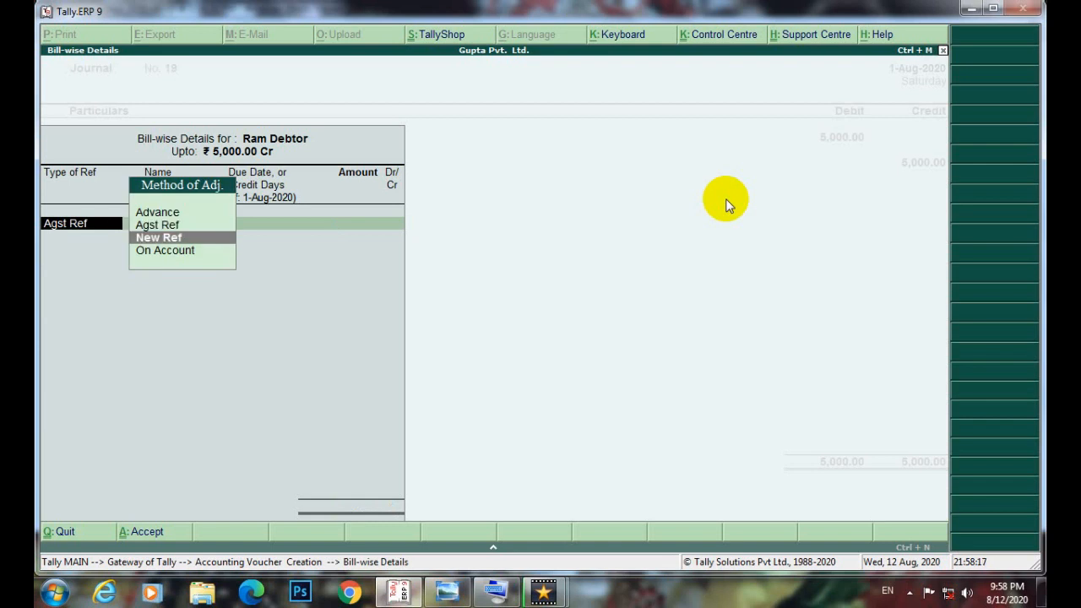
{"action": "key", "text": "Up"}
{"action": "key", "text": "Return"}
{"action": "key", "text": "Return"}
{"action": "key", "text": "Return"}
{"action": "key", "text": "Return"}
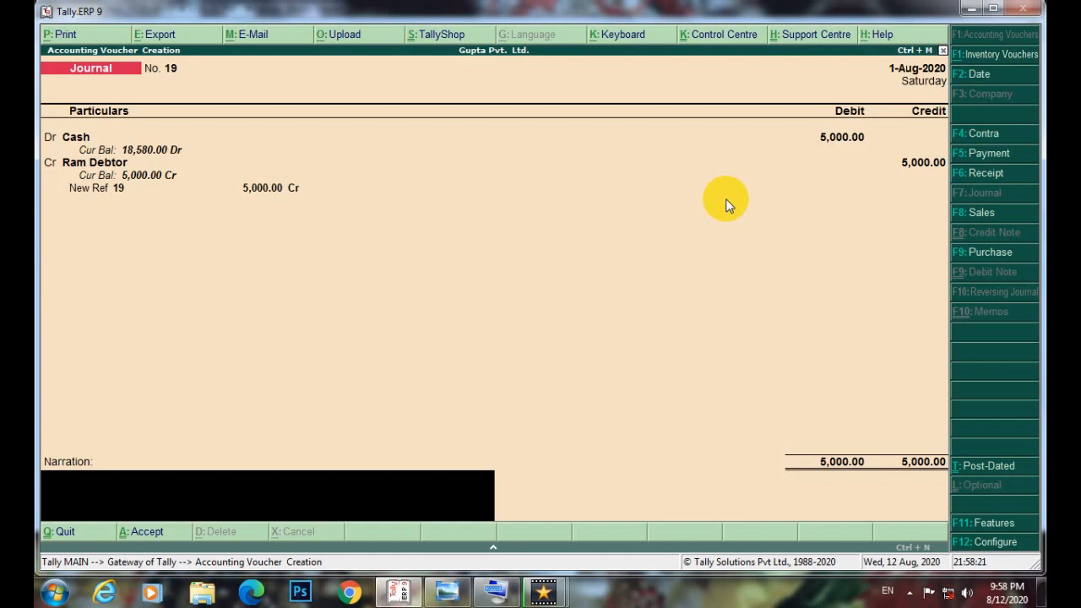
{"action": "key", "text": "Return"}
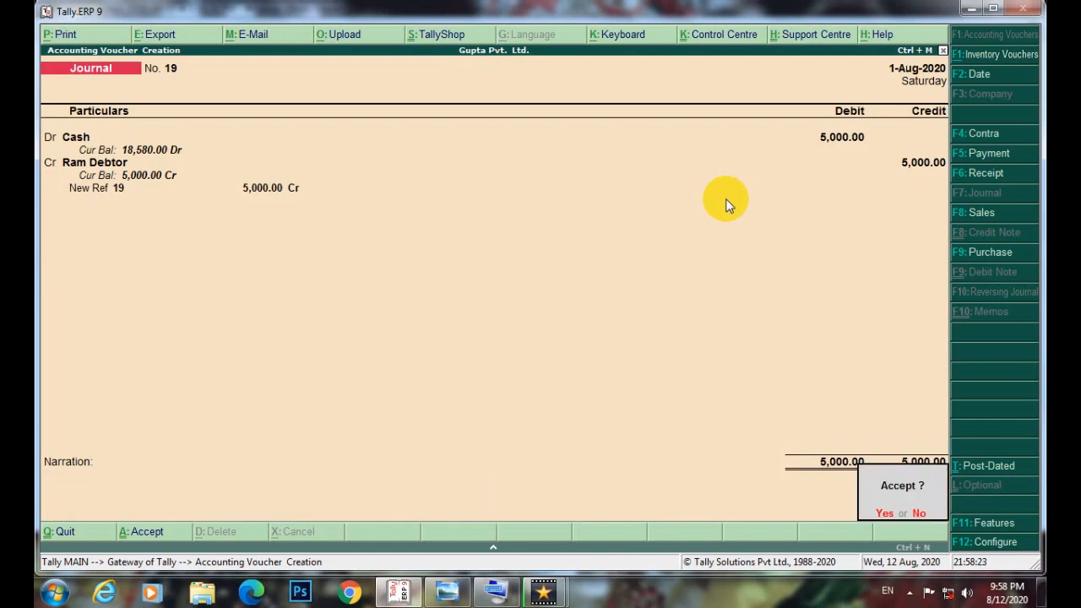
{"action": "key", "text": "Return"}
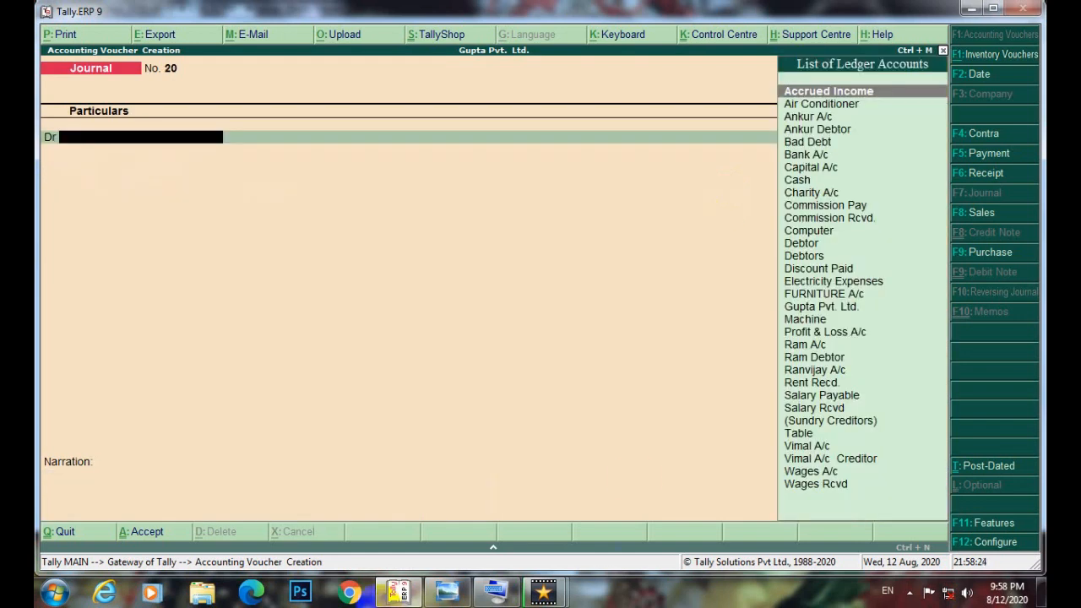
Switch to Windows Photo Viewer, read the exercise's July 2 transaction and return to Tally.ERP 9
{"action": "left_click", "coordinate": [498, 593]}
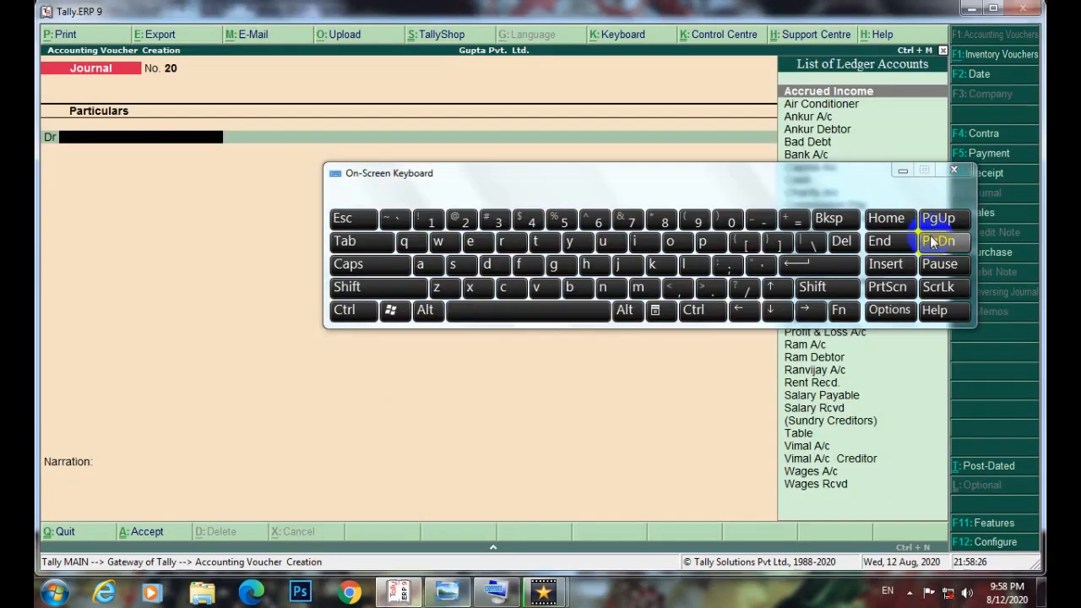
{"action": "left_click", "coordinate": [902, 170]}
{"action": "left_click", "coordinate": [447, 594]}
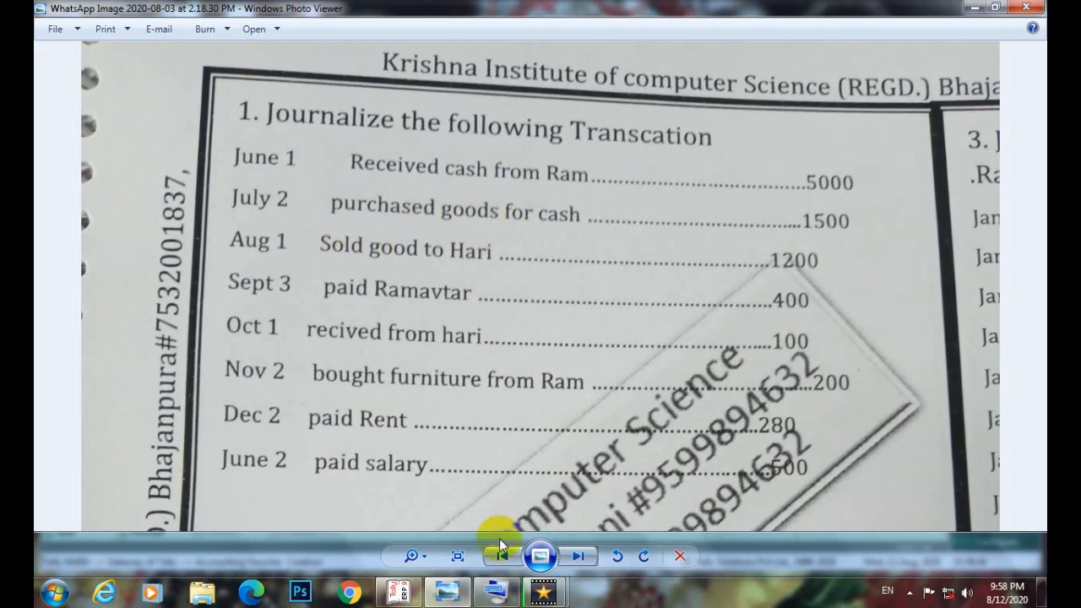
{"action": "left_click", "coordinate": [399, 590]}
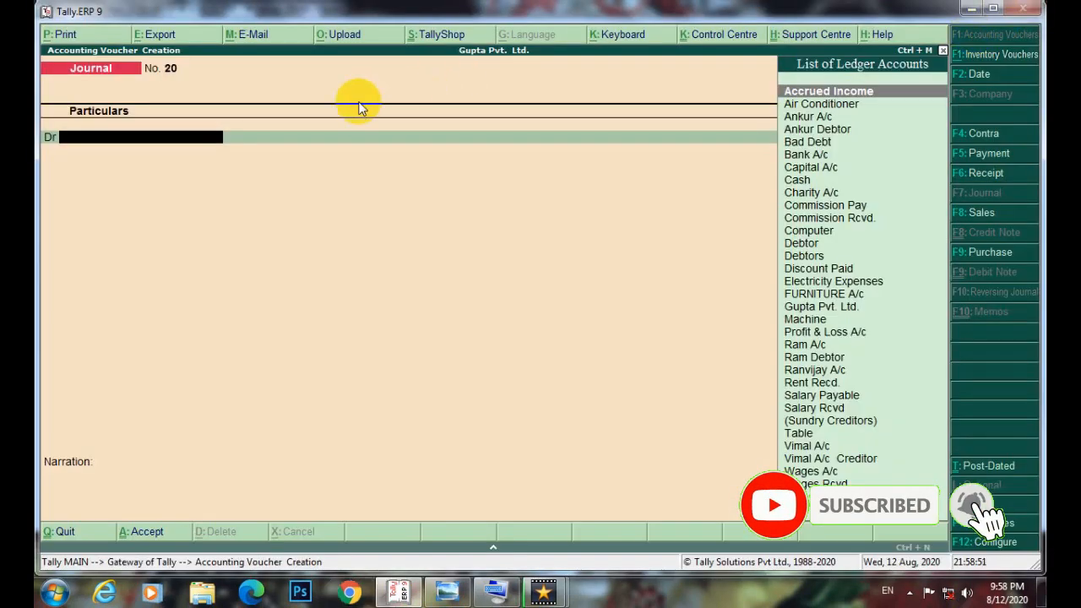
Start creating a new ledger for the voucher's debit line and name it Purchase A/c
{"action": "left_click", "coordinate": [184, 146]}
{"action": "type", "text": "p"}
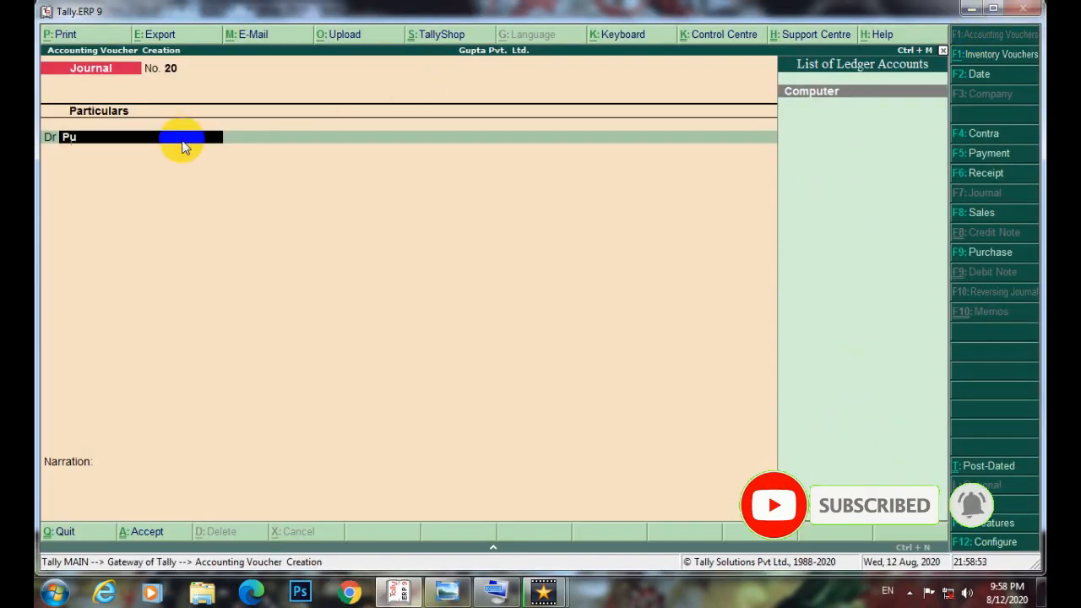
{"action": "type", "text": "u"}
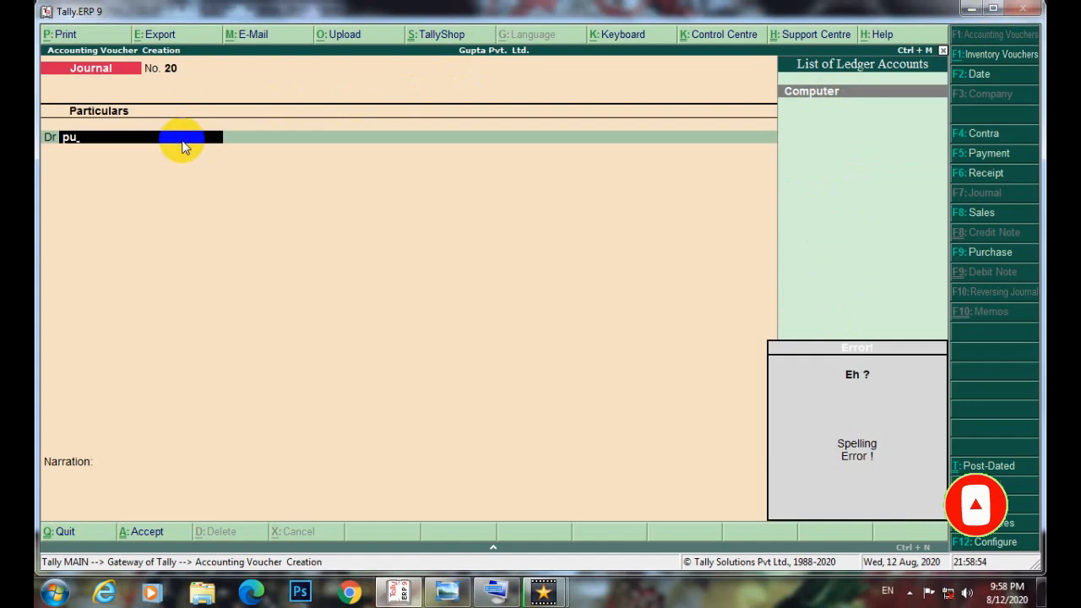
{"action": "key", "text": "alt+c"}
{"action": "type", "text": "Purch"}
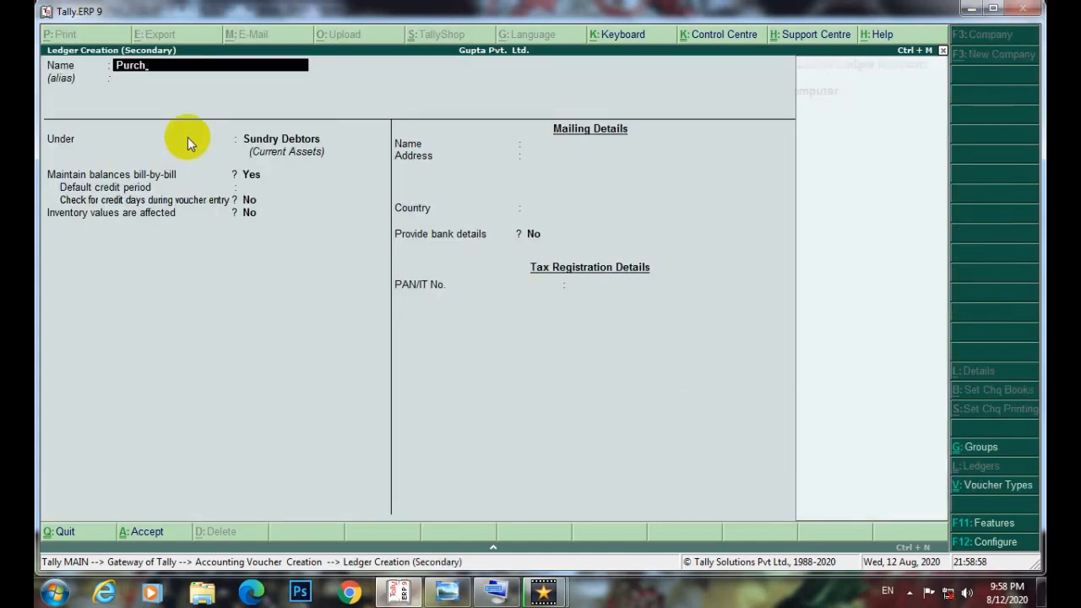
{"action": "left_click", "coordinate": [495, 591]}
{"action": "type", "text": "ch"}
{"action": "left_click", "coordinate": [433, 267]}
{"action": "left_click", "coordinate": [454, 267]}
{"action": "type", "text": "e"}
{"action": "key", "text": "space"}
{"action": "left_click", "coordinate": [421, 264]}
{"action": "left_click", "coordinate": [742, 289]}
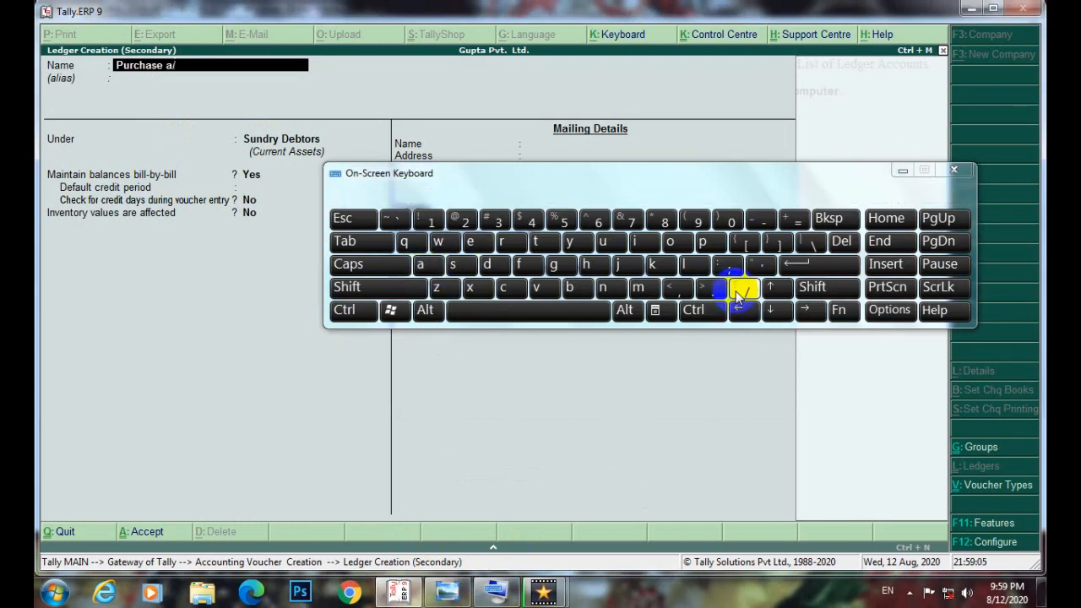
{"action": "left_click", "coordinate": [505, 287]}
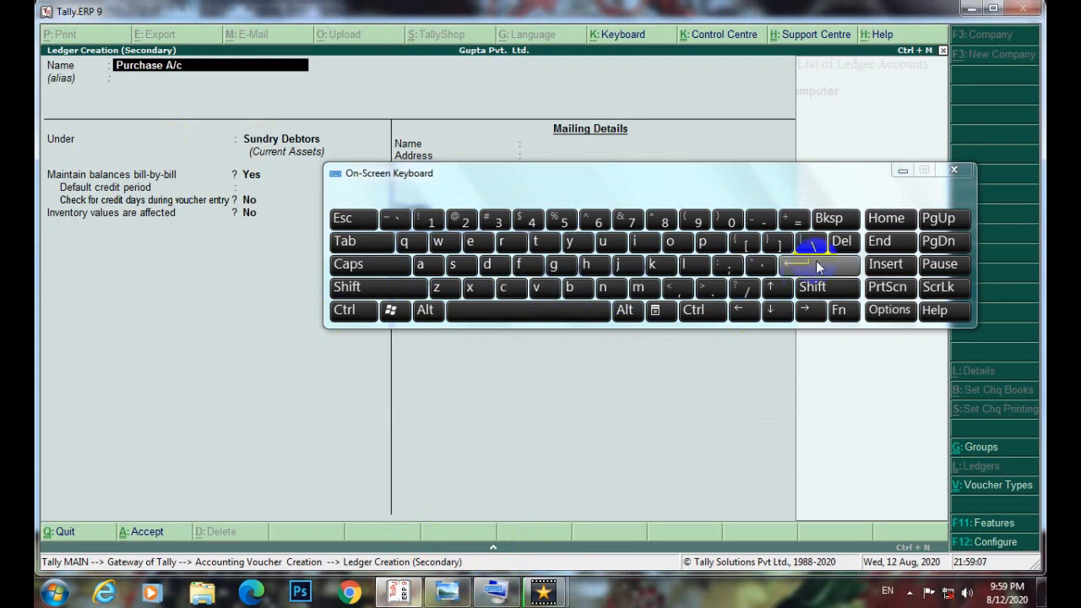
{"action": "left_click", "coordinate": [899, 172]}
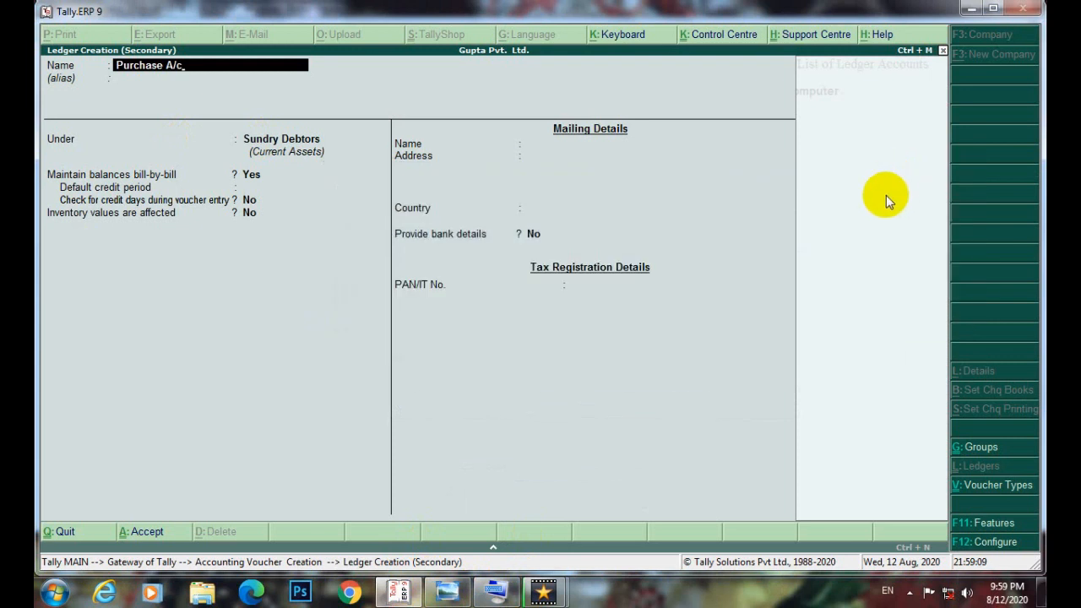
Group the ledger under Purchase Accounts with inventory values affected set to Yes and ledger type Not Applicable, and save it
{"action": "key", "text": "Return"}
{"action": "key", "text": "Return"}
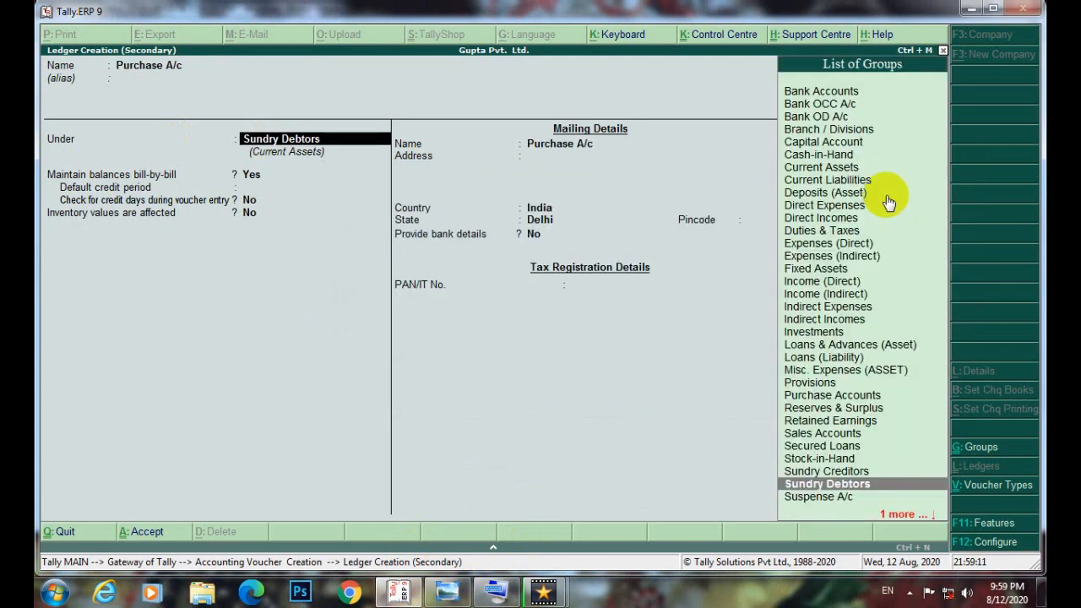
{"action": "type", "text": "purch"}
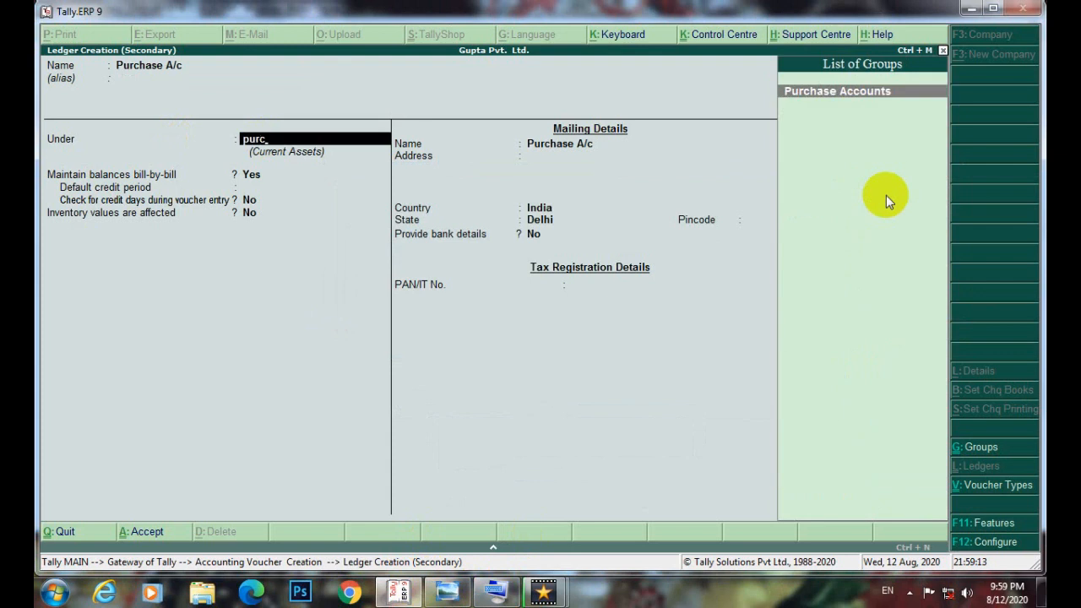
{"action": "key", "text": "Return"}
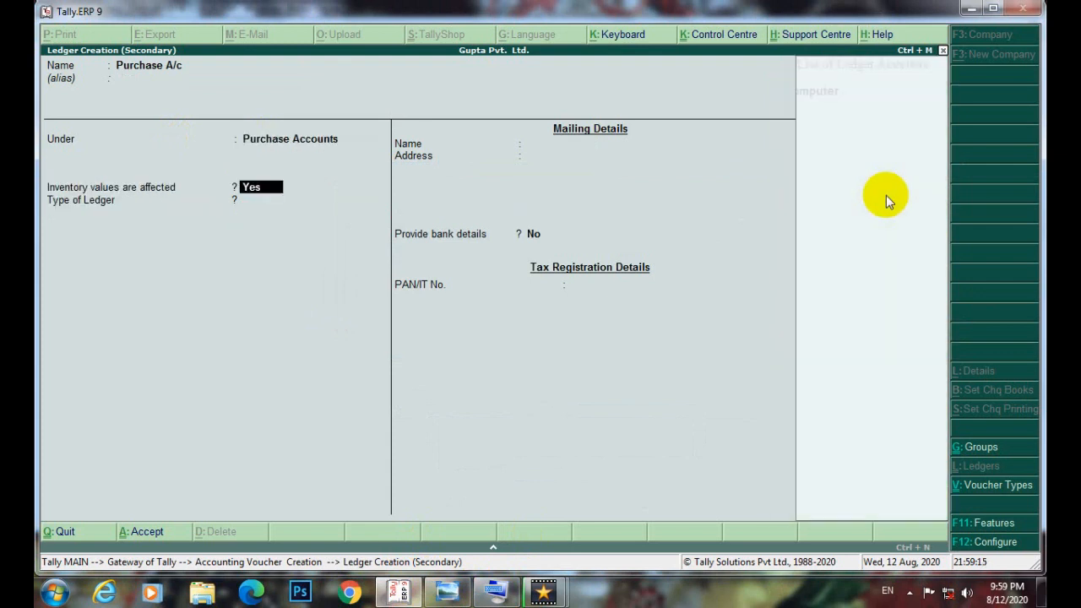
{"action": "key", "text": "Return"}
{"action": "key", "text": "Return"}
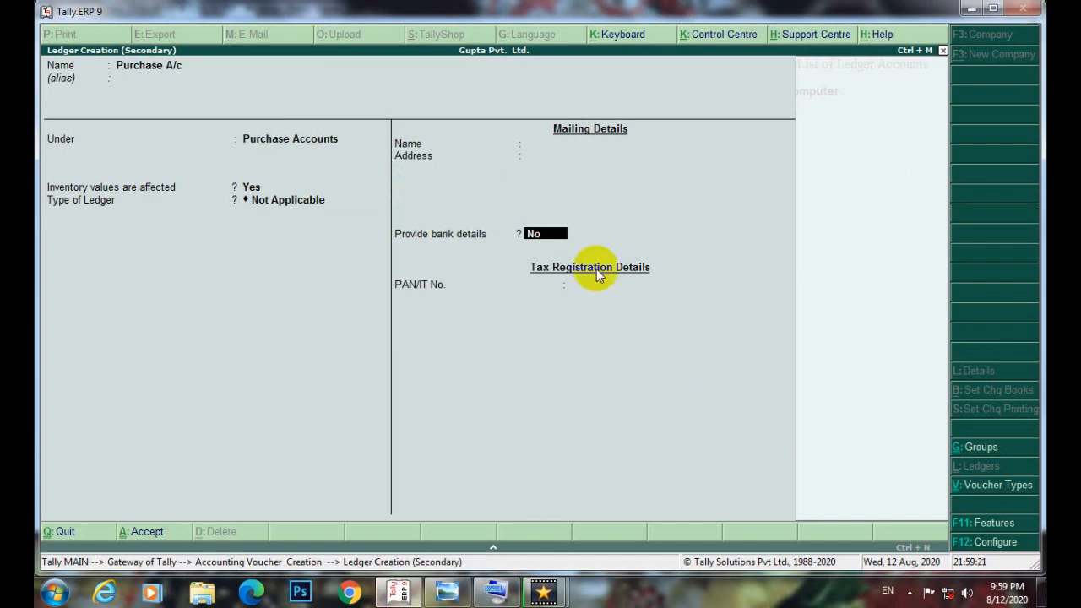
{"action": "key", "text": "Return"}
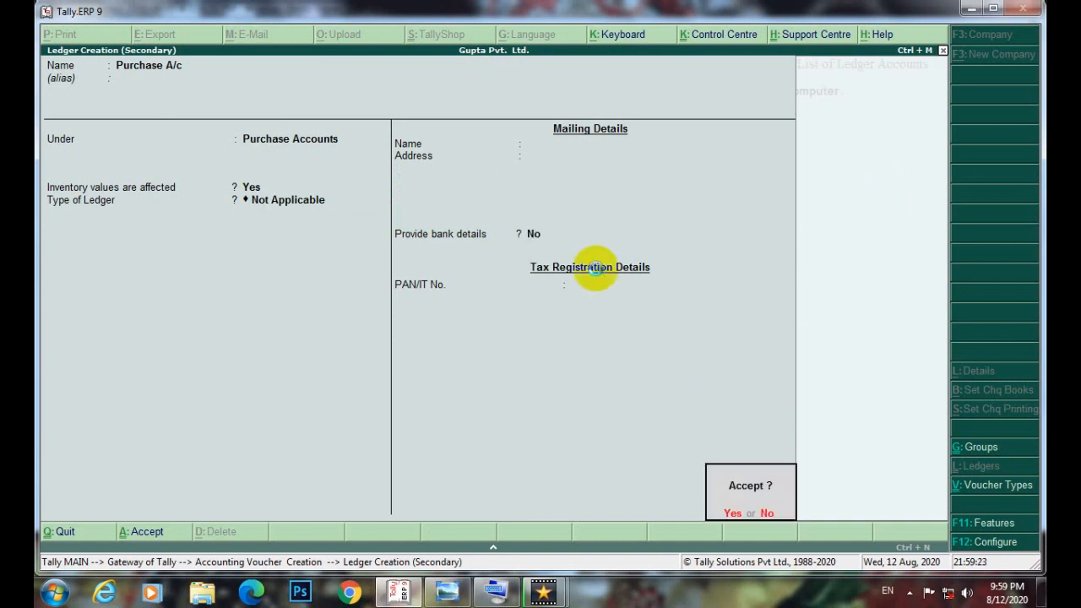
{"action": "key", "text": "Return"}
{"action": "key", "text": "Return"}
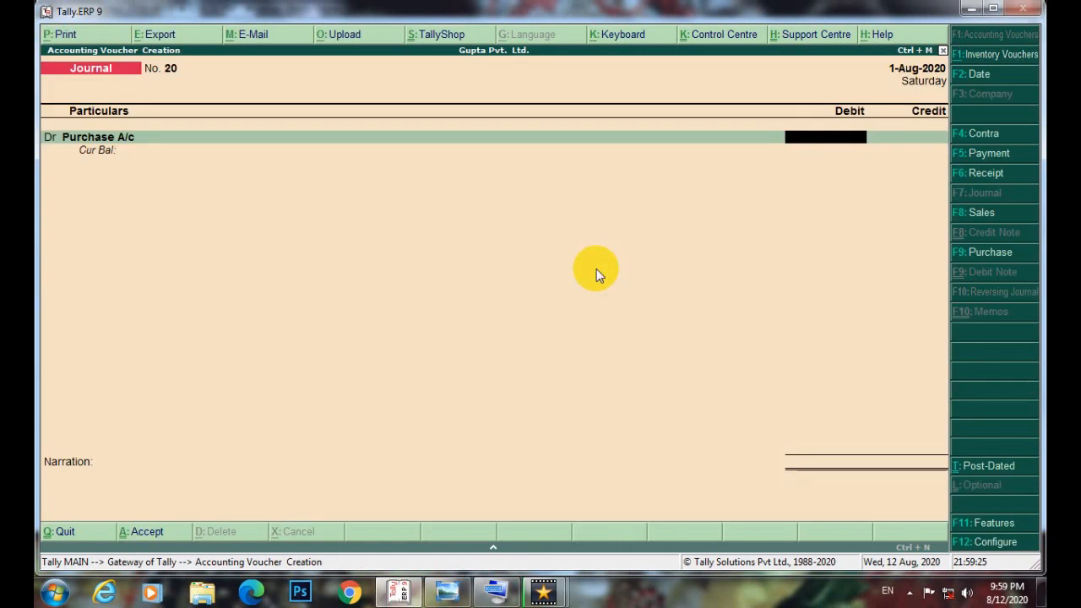
Check the July 2 amount on the exercise sheet in Windows Photo Viewer and debit Purchase A/c with 1500 in Tally.ERP 9
{"action": "left_click", "coordinate": [448, 591]}
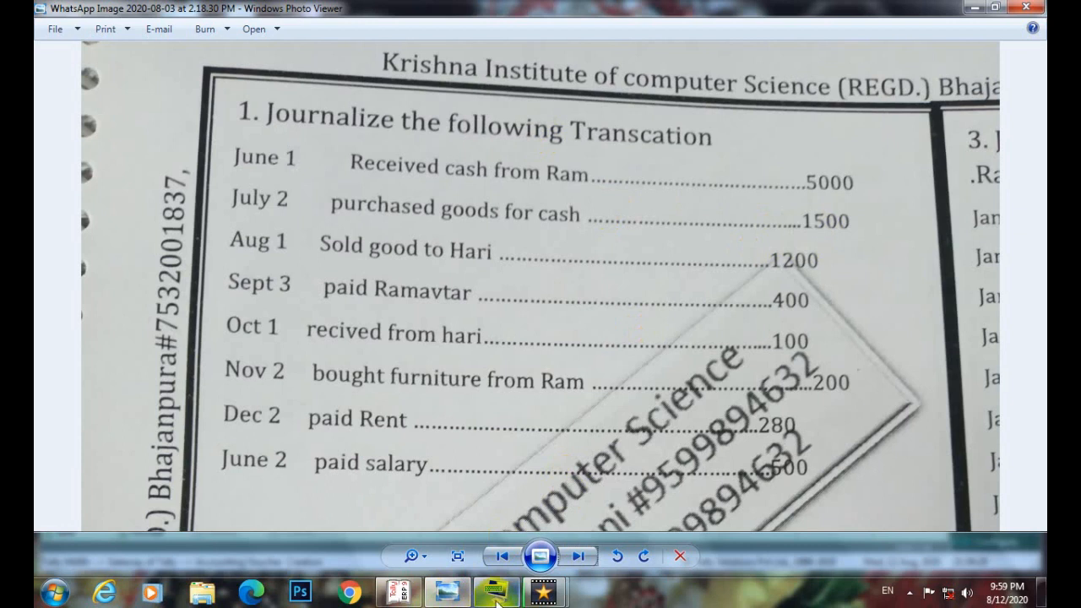
{"action": "left_click", "coordinate": [398, 591]}
{"action": "type", "text": "1500"}
{"action": "key", "text": "Return"}
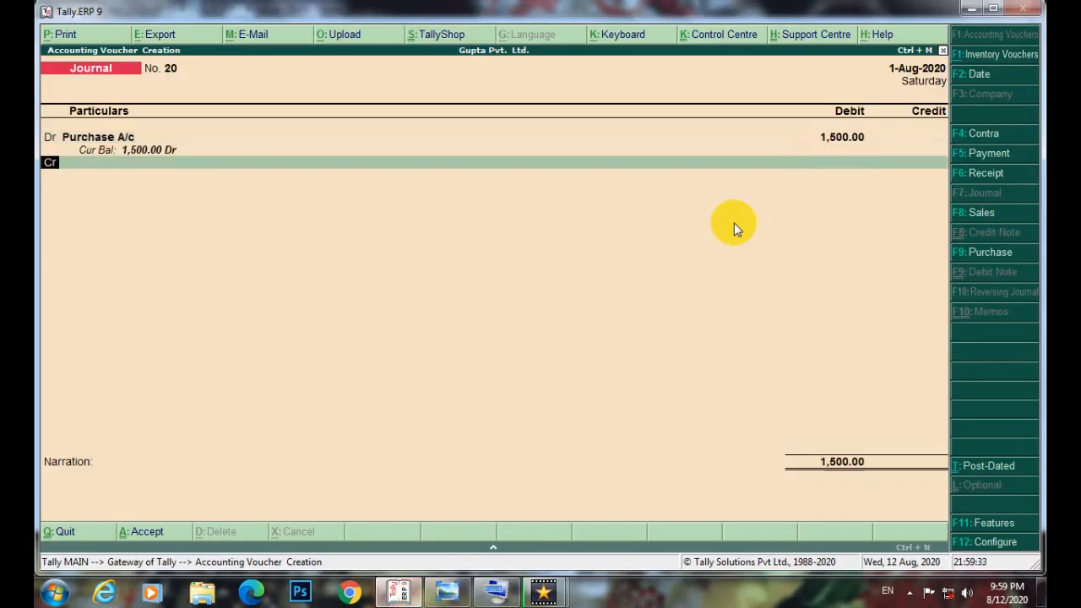
Credit Cash with 1500 and save the purchase journal voucher without a narration
{"action": "type", "text": "ch"}
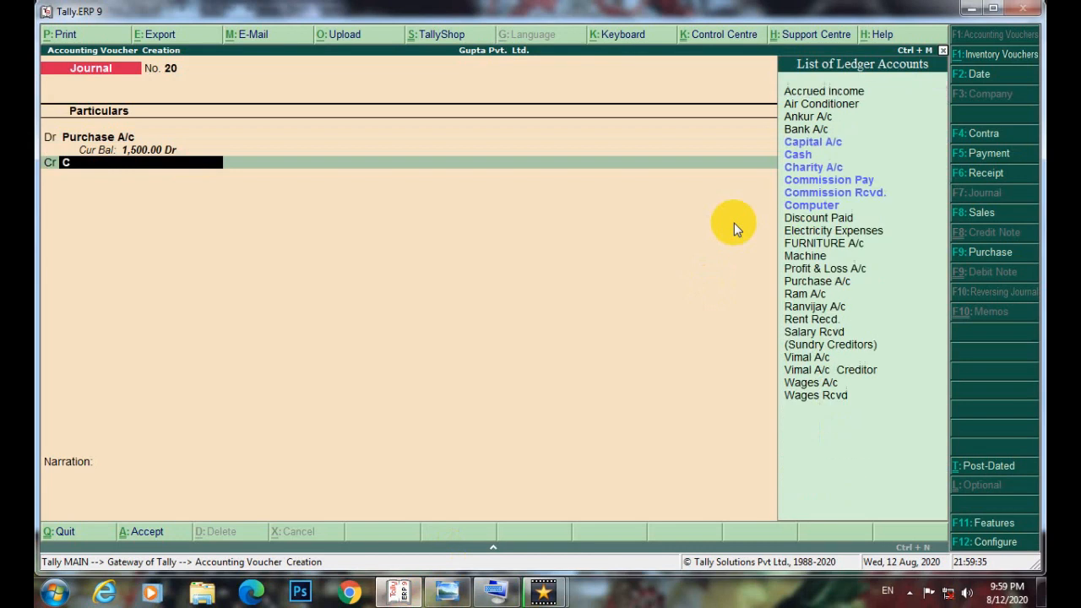
{"action": "key", "text": "BackSpace"}
{"action": "key", "text": "BackSpace"}
{"action": "key", "text": "Up"}
{"action": "key", "text": "Return"}
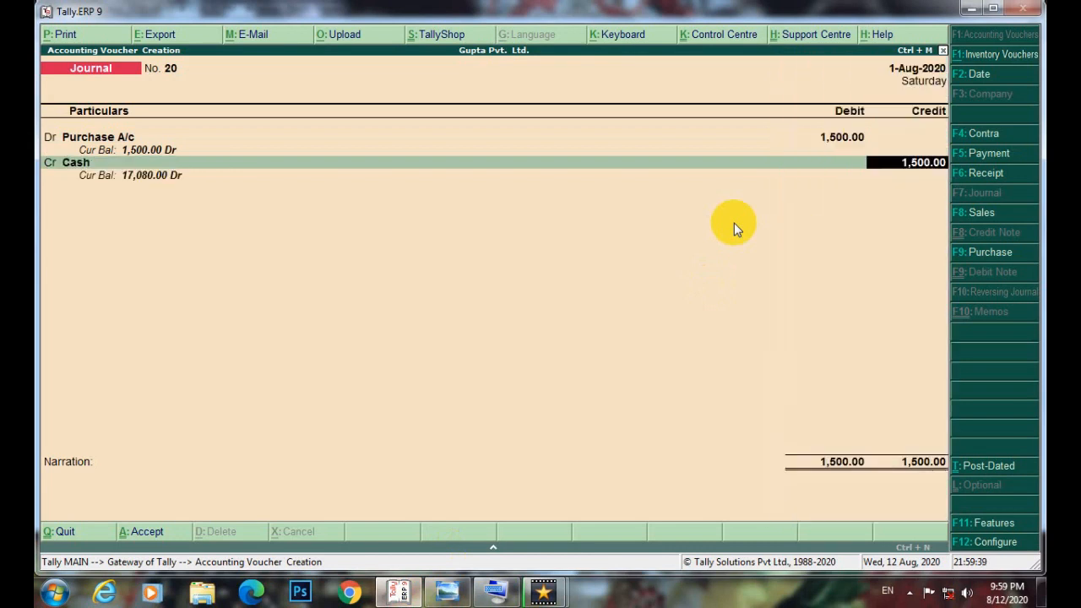
{"action": "key", "text": "Return"}
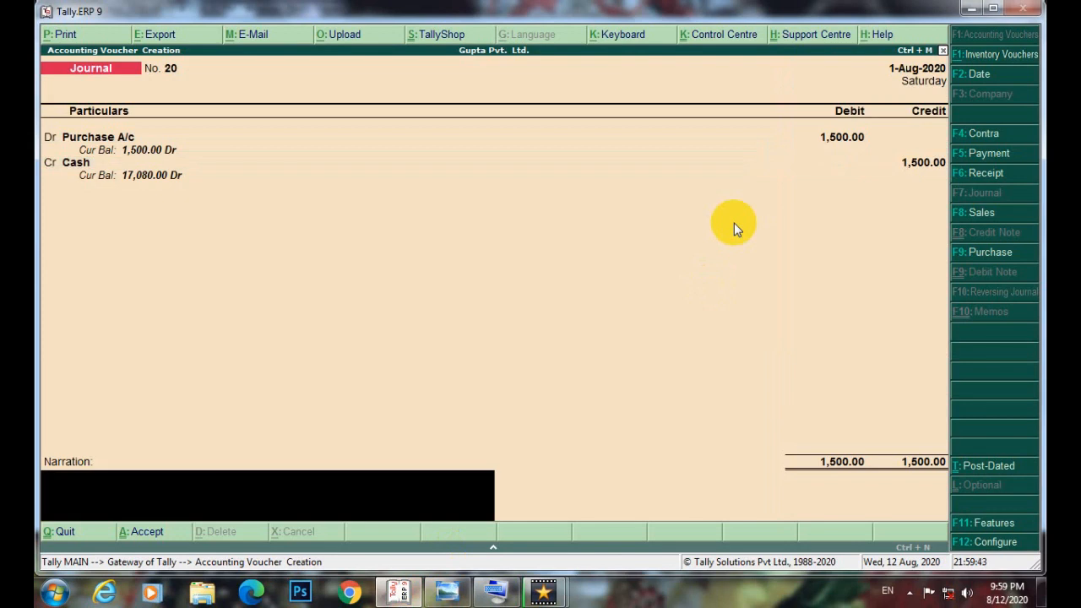
{"action": "key", "text": "Return"}
{"action": "key", "text": "Return"}
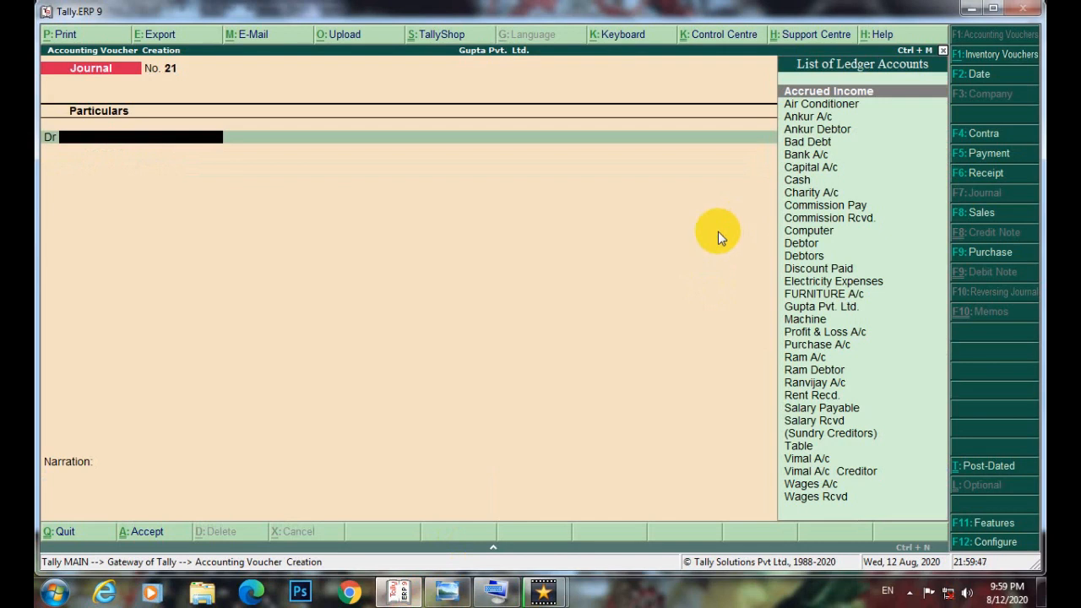
Leave voucher entry, review the Cash ledger's monthly summary and August vouchers in the Cash/Bank books, and return to the Display Menu
{"action": "left_click", "coordinate": [942, 50]}
{"action": "left_click", "coordinate": [682, 439]}
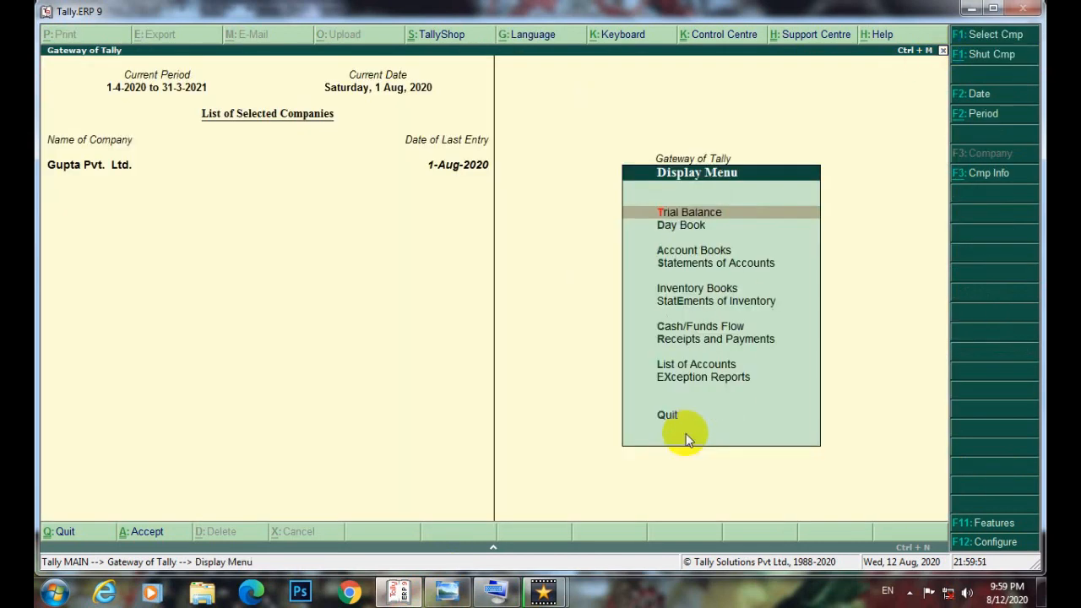
{"action": "left_click", "coordinate": [686, 251]}
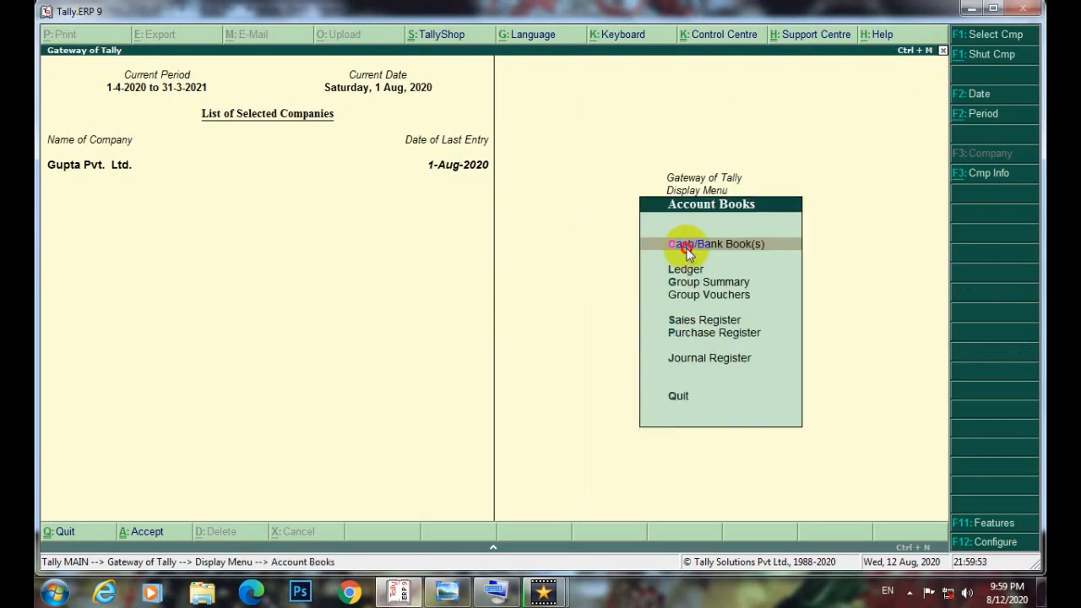
{"action": "left_click", "coordinate": [688, 251]}
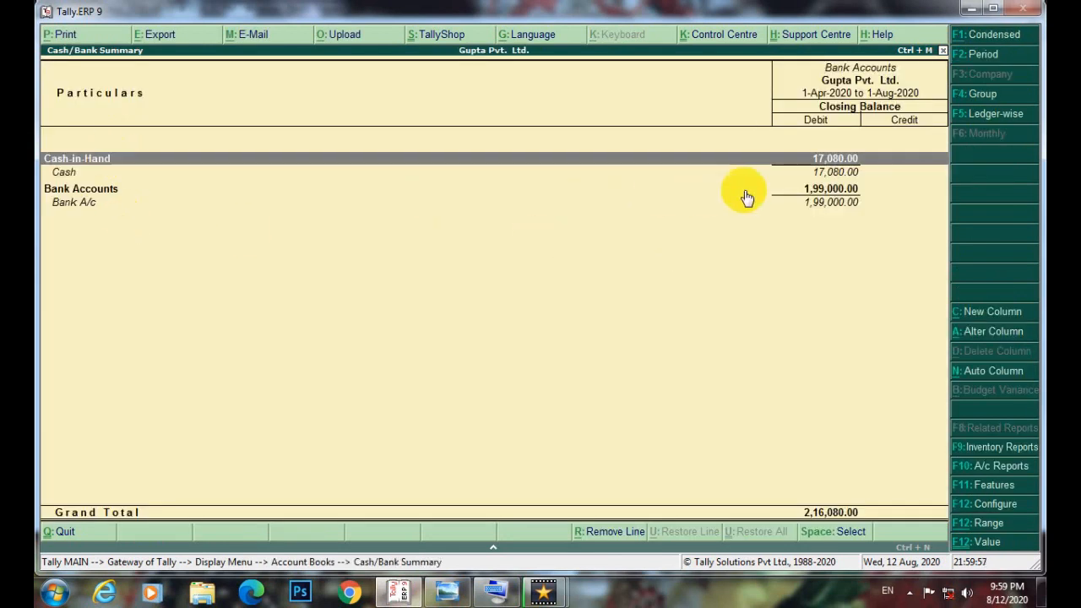
{"action": "key", "text": "Return"}
{"action": "key", "text": "Return"}
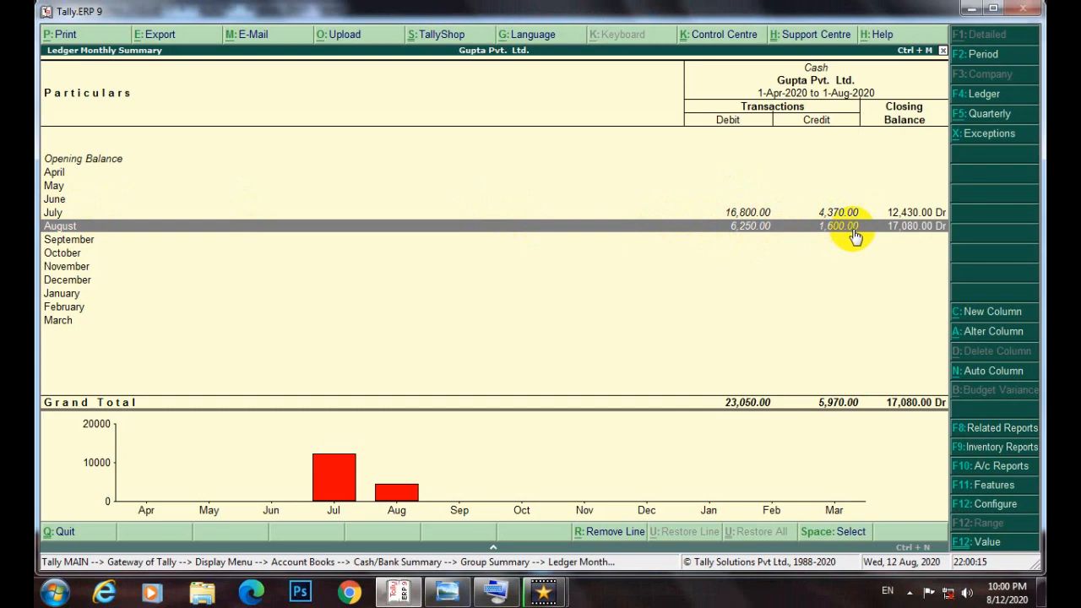
{"action": "key", "text": "Return"}
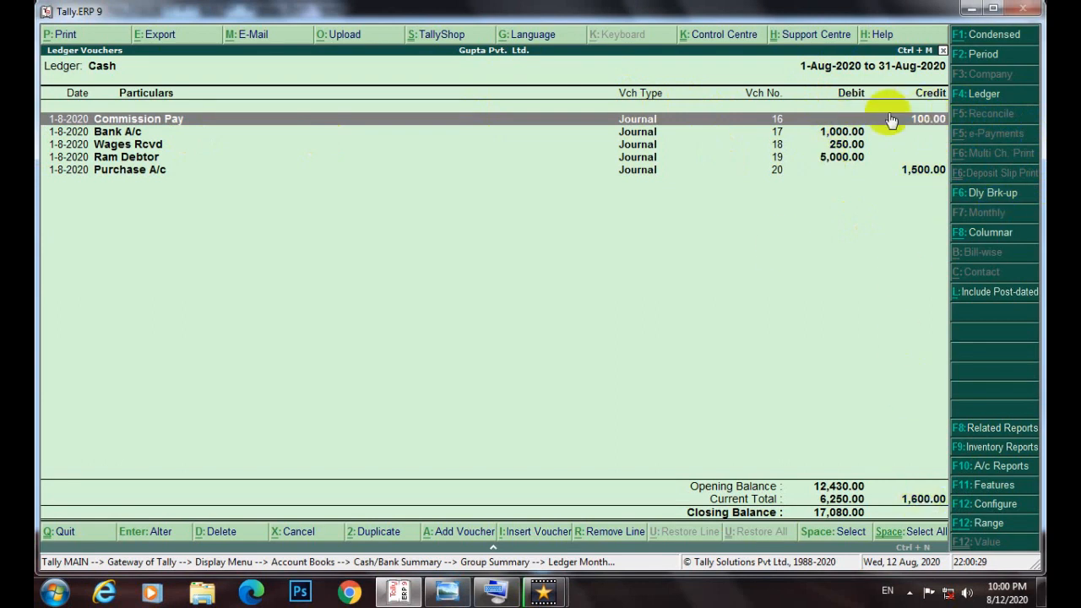
{"action": "left_click", "coordinate": [942, 53]}
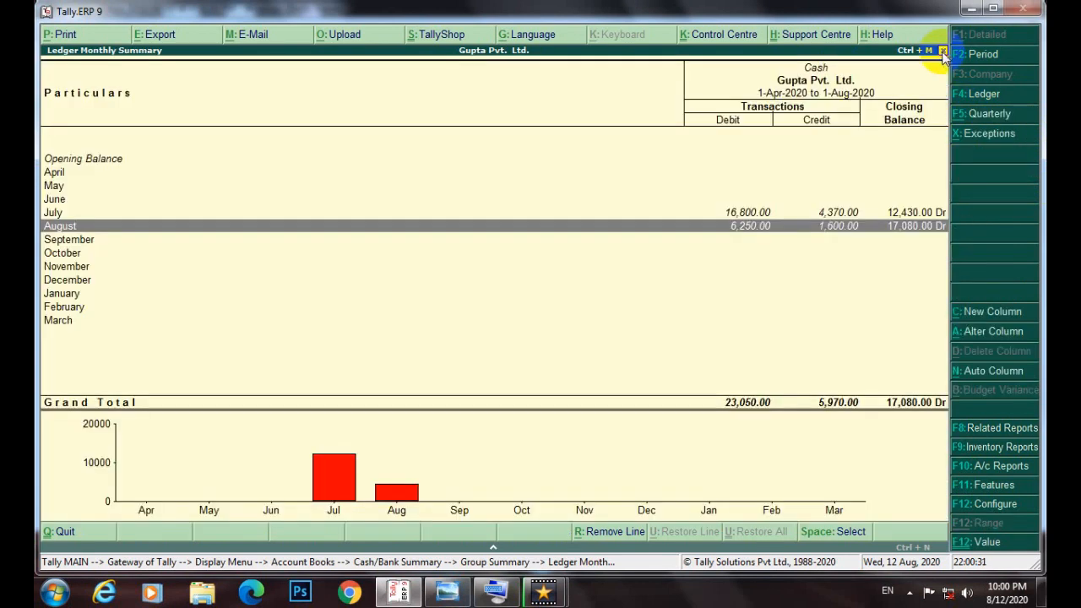
{"action": "left_click", "coordinate": [943, 52]}
{"action": "left_click", "coordinate": [942, 52]}
{"action": "left_click", "coordinate": [942, 52]}
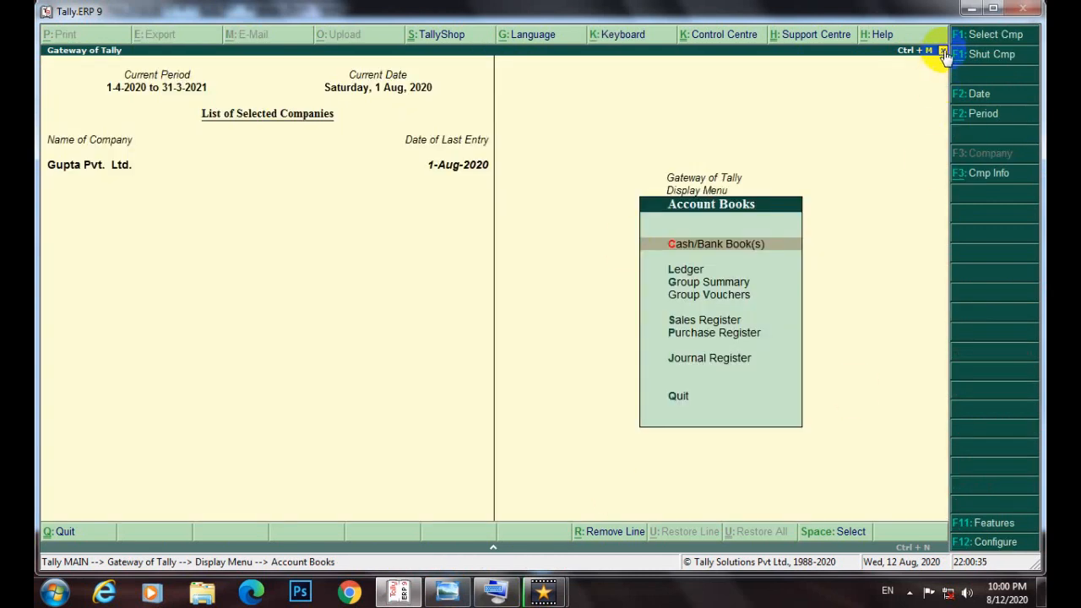
{"action": "left_click", "coordinate": [942, 51]}
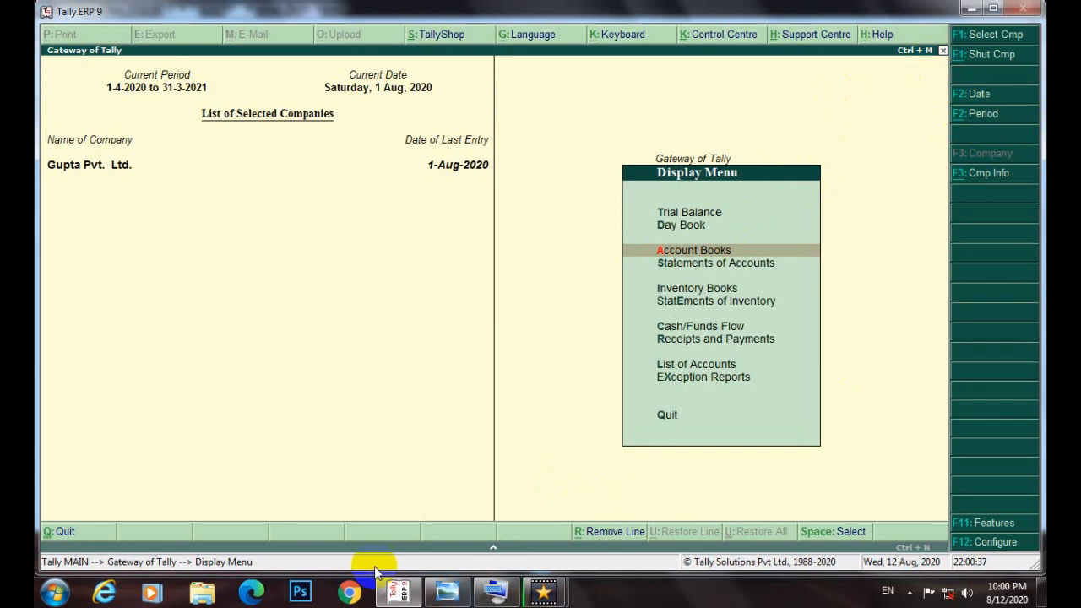
Read the journal exercise's transactions in Windows Photo Viewer, switch back to Tally.ERP 9 and return to the Gateway of Tally
{"action": "left_click", "coordinate": [447, 595]}
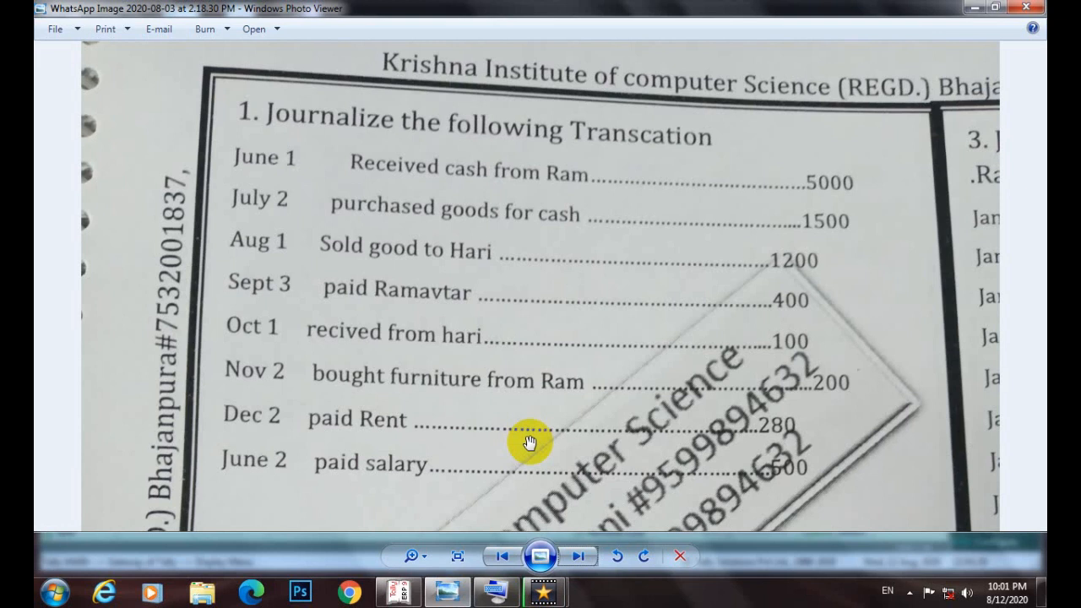
{"action": "left_click", "coordinate": [398, 591]}
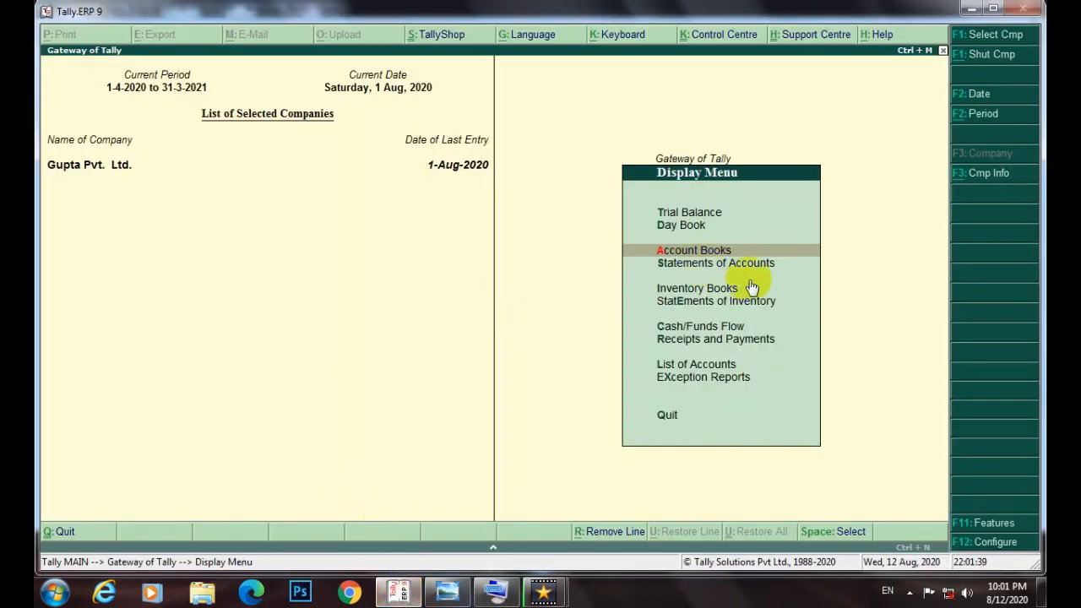
{"action": "left_click", "coordinate": [942, 52]}
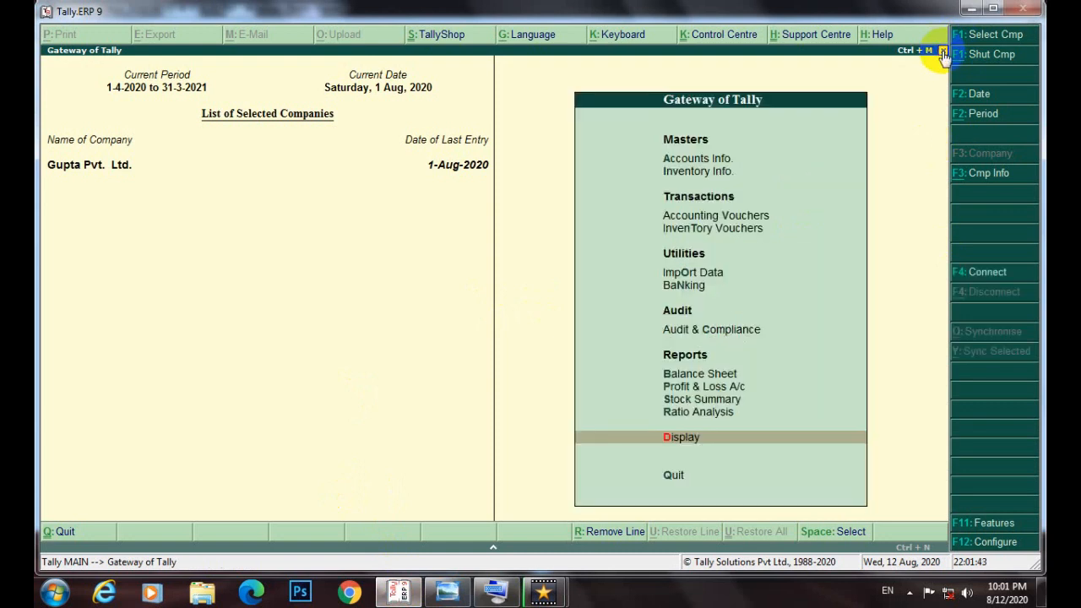